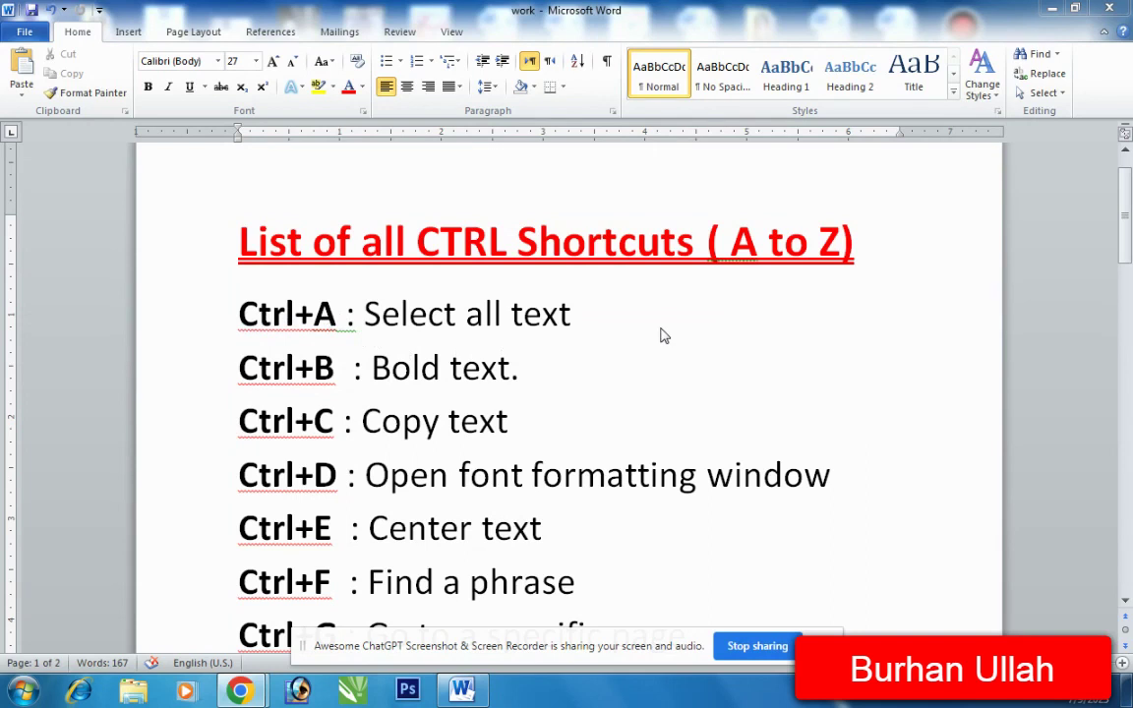
# Demonstrate Ctrl+A by selecting all of the document's text, then deselect it.
pyautogui.click(557, 403)
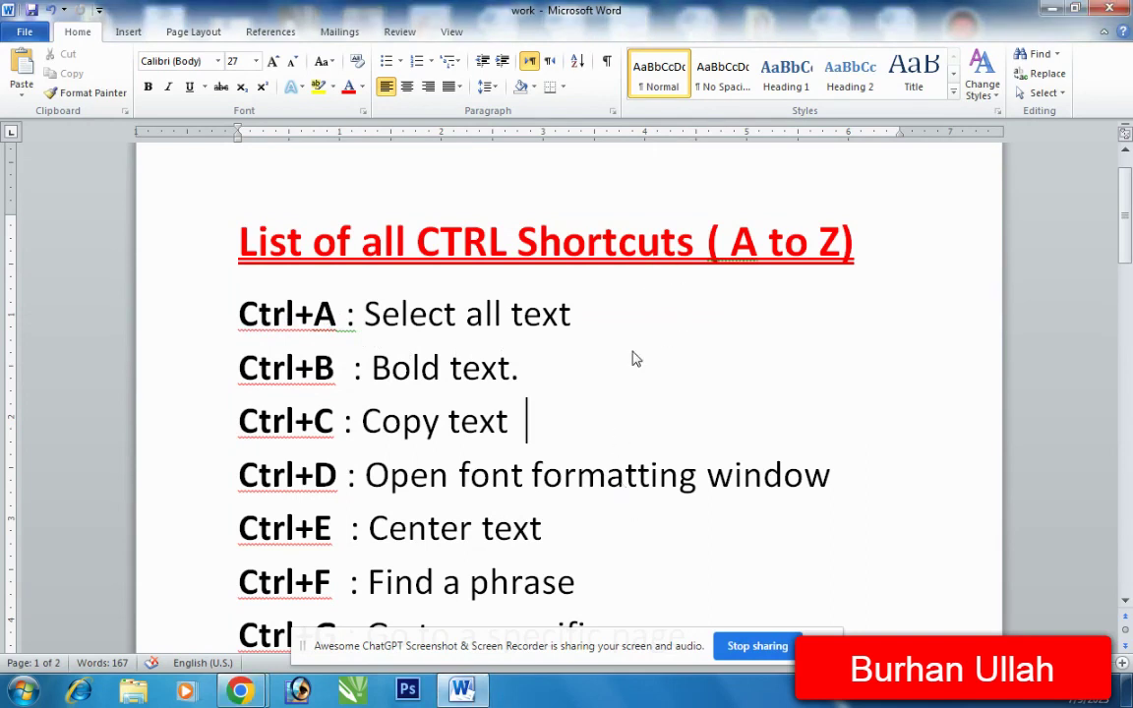
pyautogui.scroll(-3, 627, 432)
pyautogui.scroll(-3, 625, 442)
pyautogui.scroll(-4, 625, 443)
pyautogui.scroll(6, 624, 447)
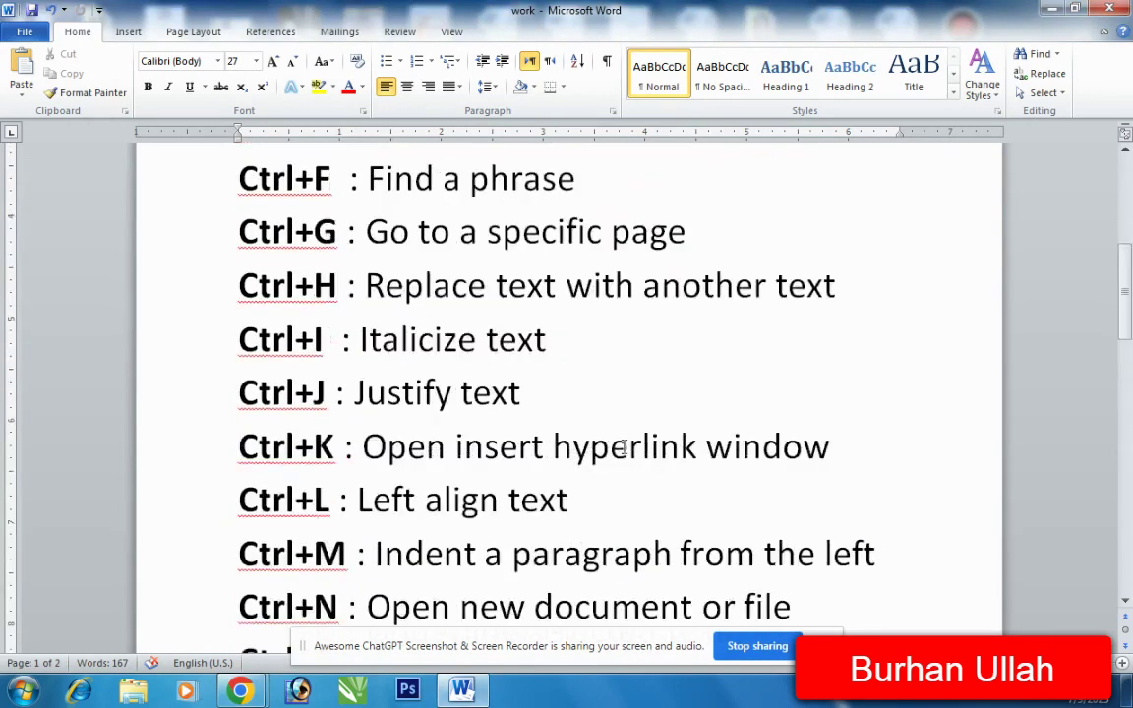
pyautogui.scroll(4, 623, 448)
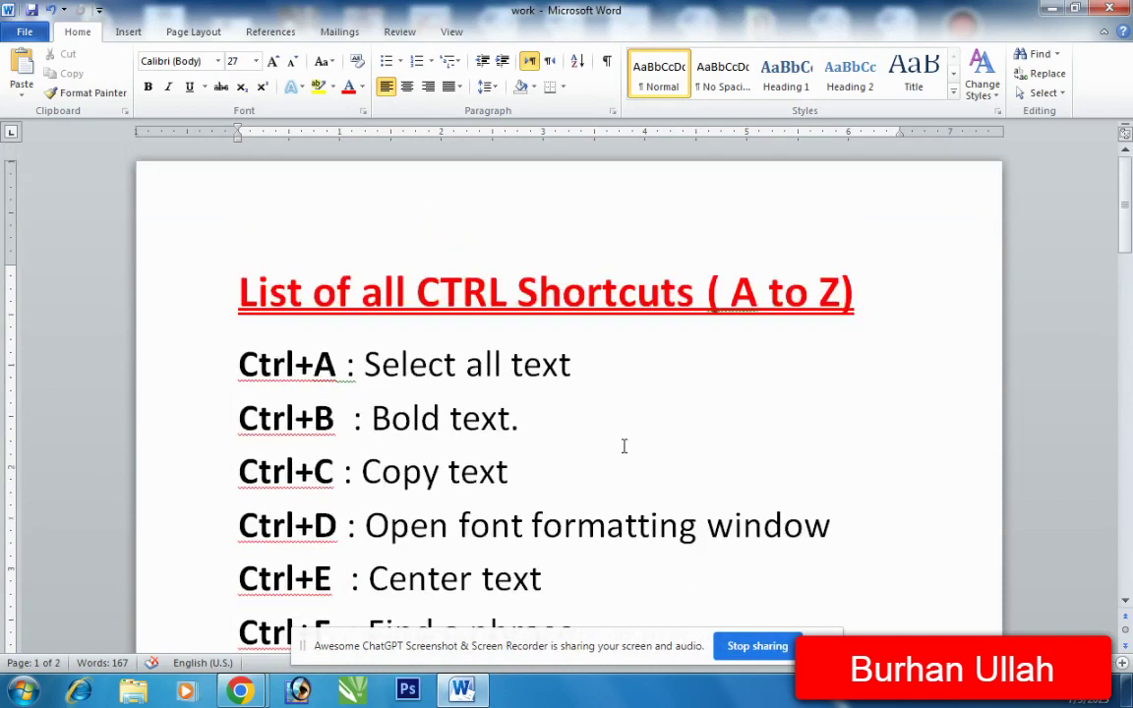
pyautogui.hotkey('ctrl', 'a')
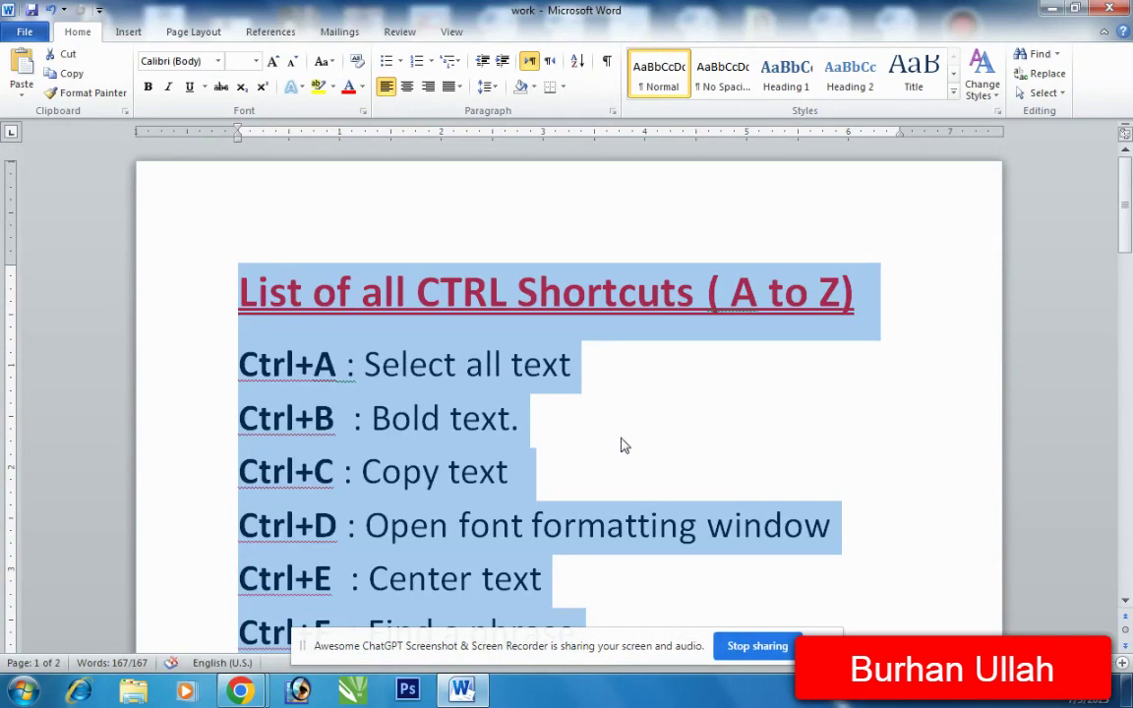
pyautogui.click(621, 441)
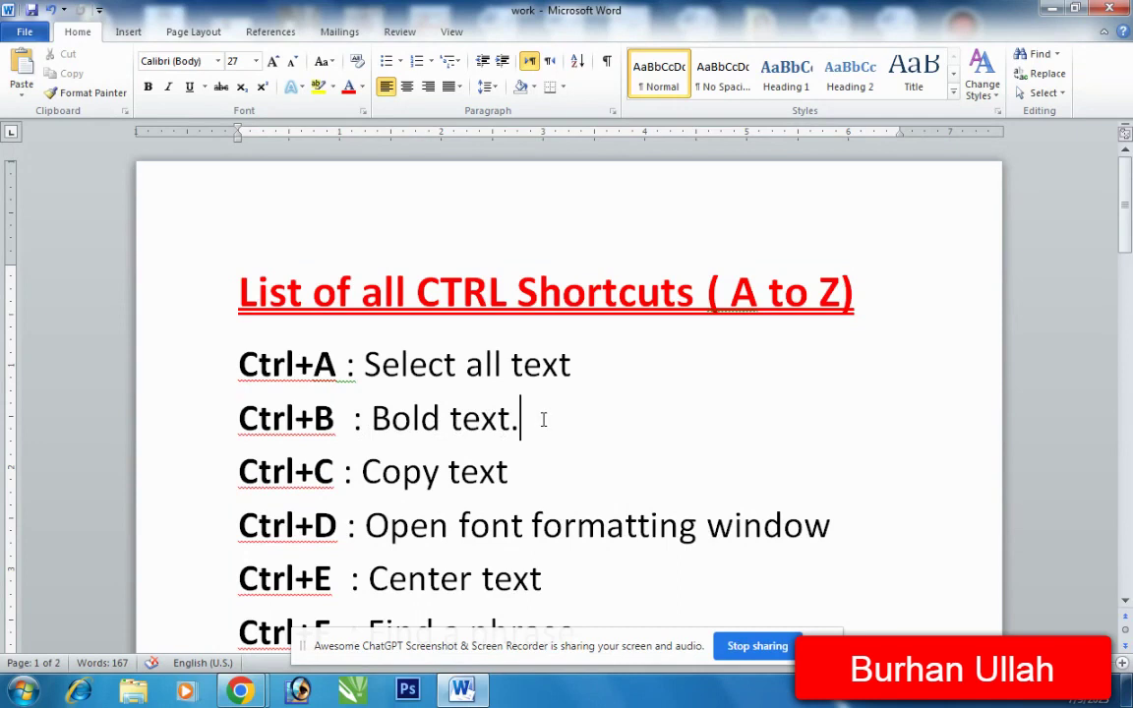
# Make 'Bold text.' bold with Ctrl+B, then remove the bold again.
pyautogui.moveTo(531, 425); pyautogui.dragTo(401, 423)
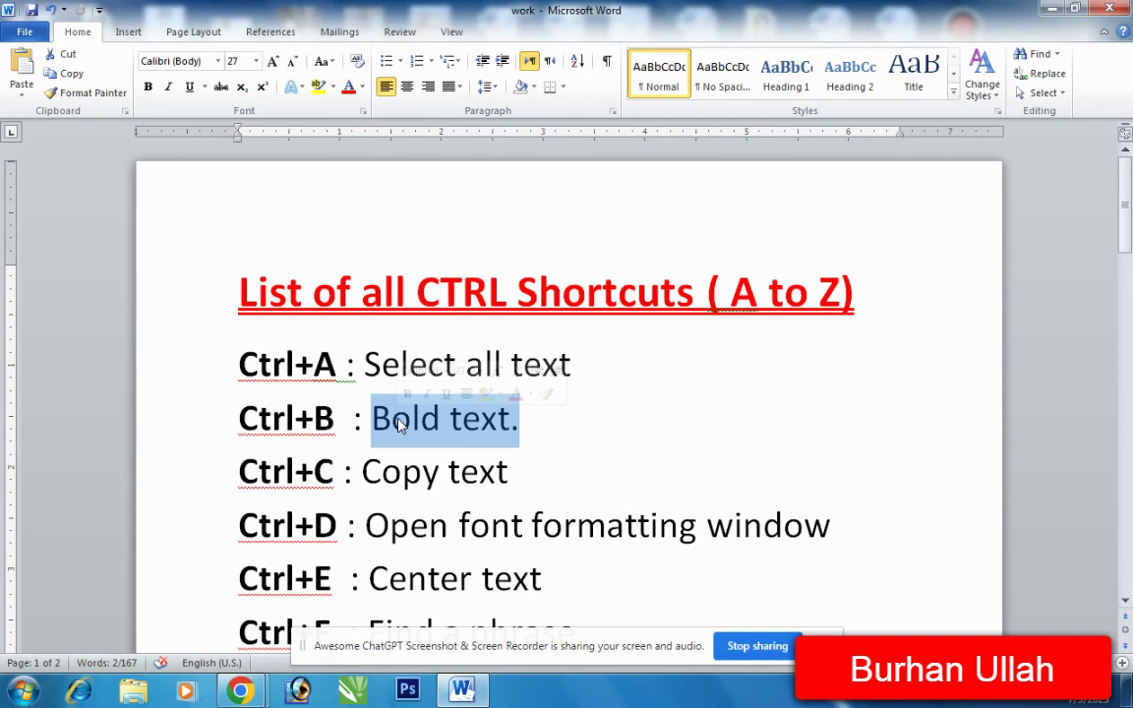
pyautogui.hotkey('ctrl', 'b')
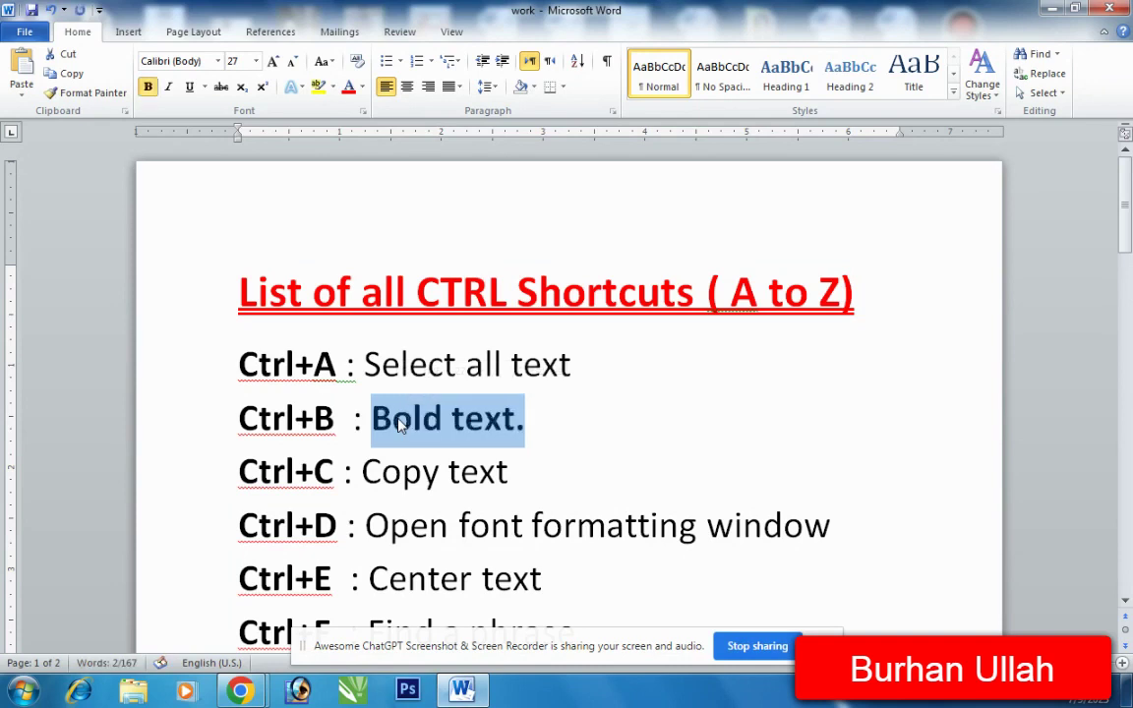
pyautogui.click(606, 420)
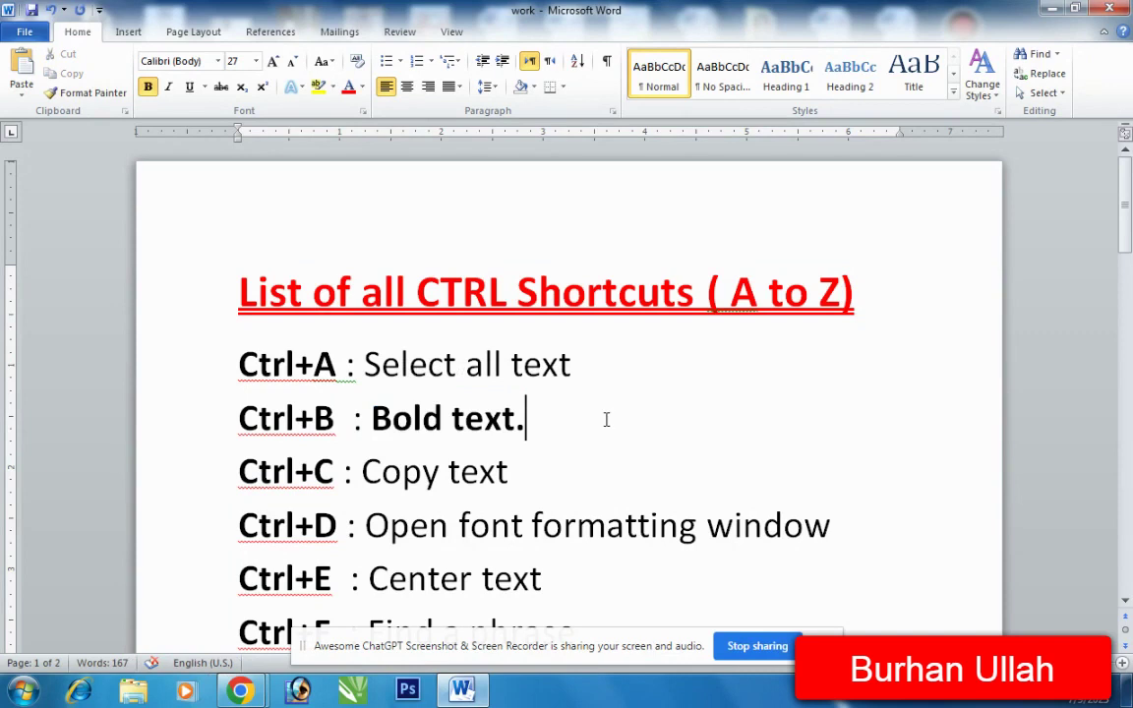
pyautogui.moveTo(607, 420); pyautogui.dragTo(391, 425)
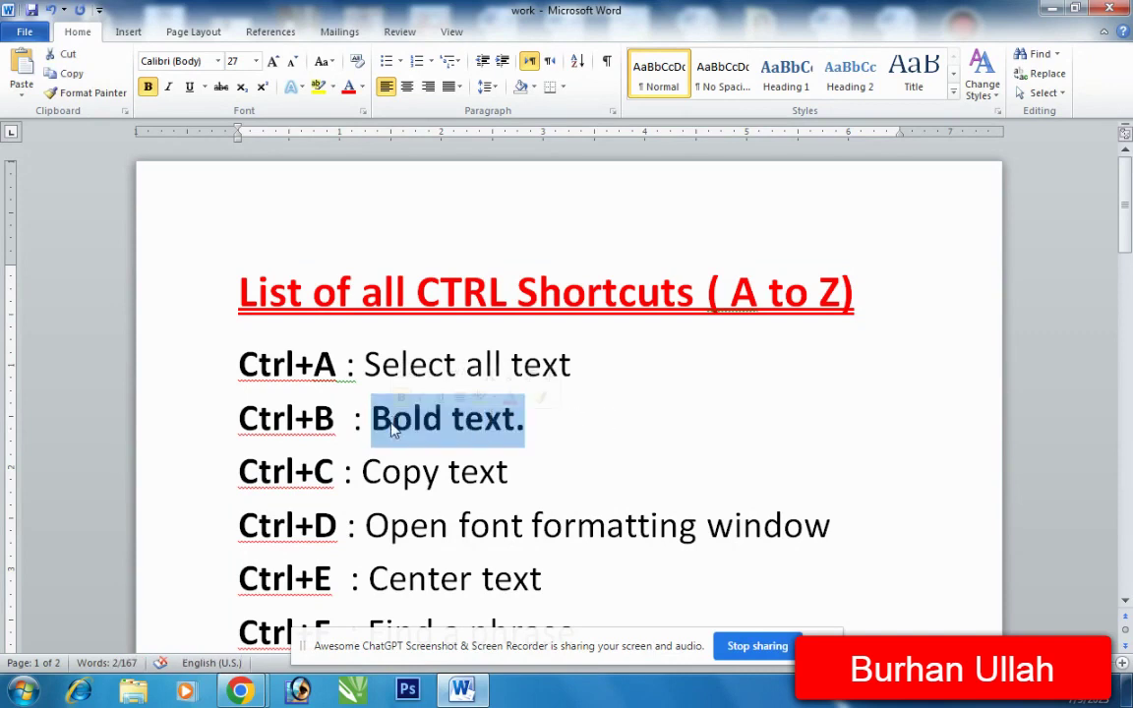
pyautogui.hotkey('ctrl', 'b')
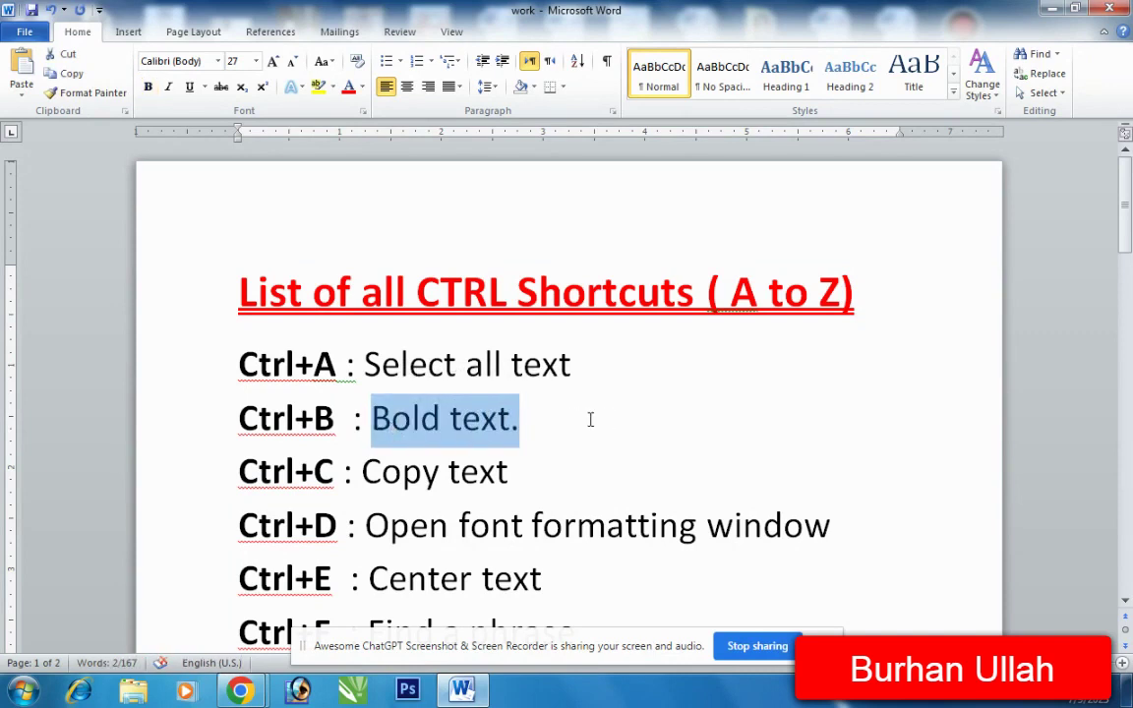
pyautogui.click(621, 416)
# Paste a copy of 'Copy text' at the line end with Ctrl+V, then delete the duplicate.
pyautogui.scroll(-1, 620, 416)
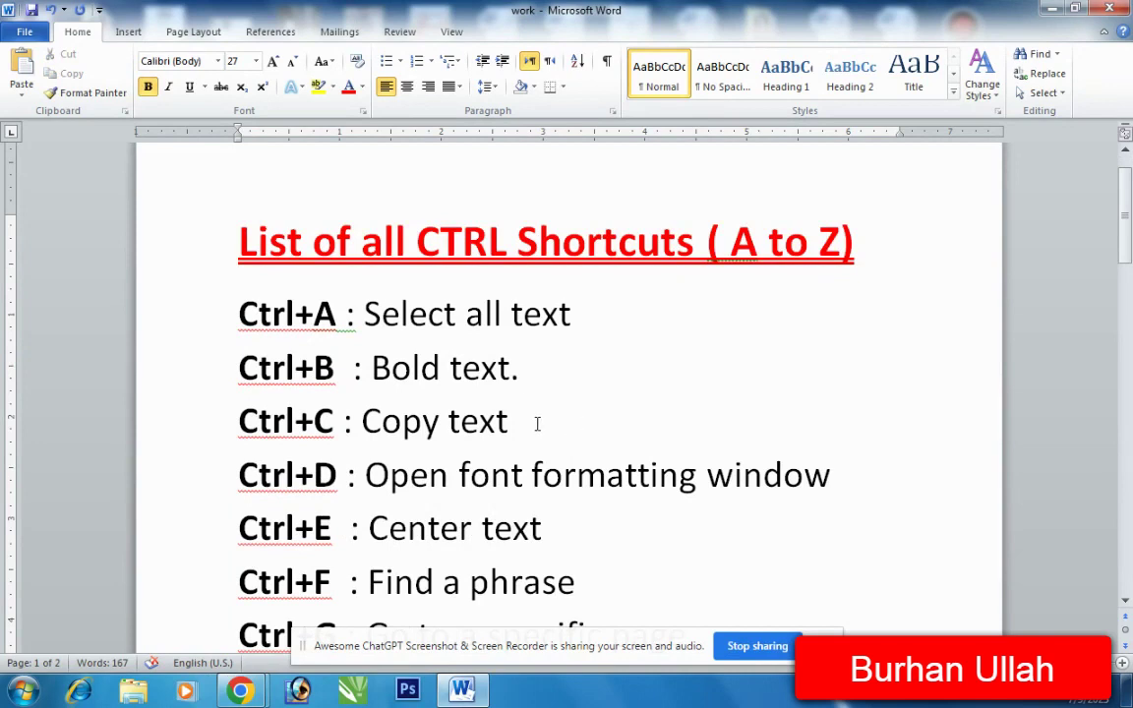
pyautogui.moveTo(531, 422); pyautogui.dragTo(390, 425)
pyautogui.hotkey('ctrl', 'c')
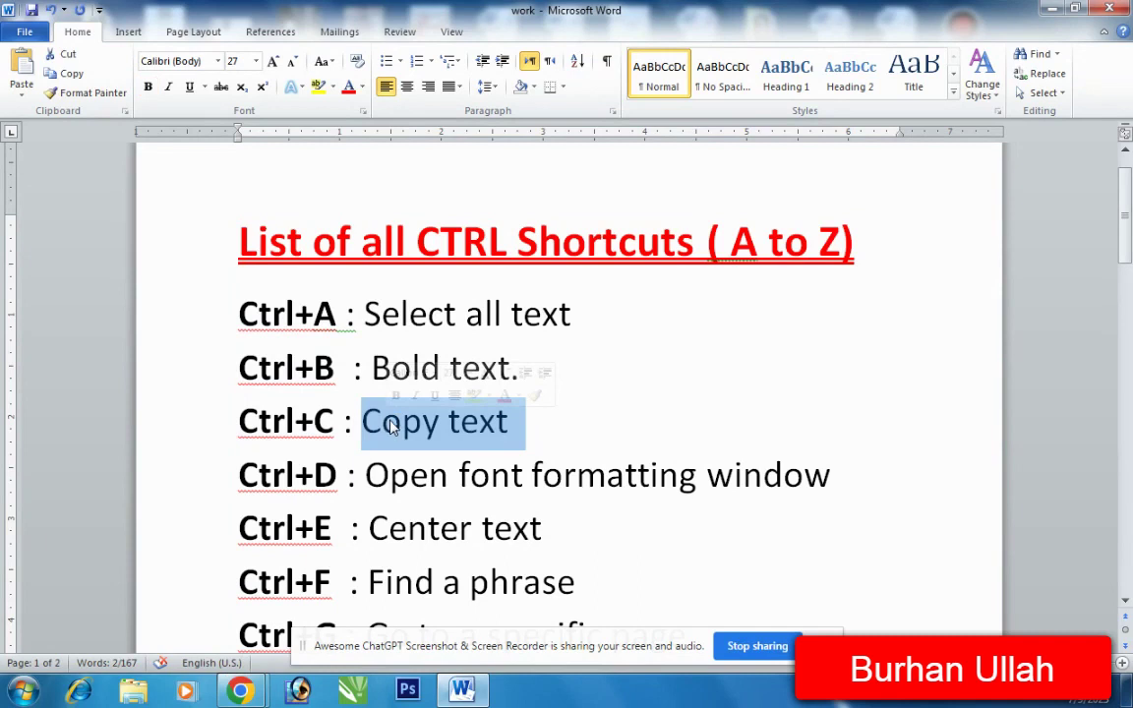
pyautogui.click(566, 425)
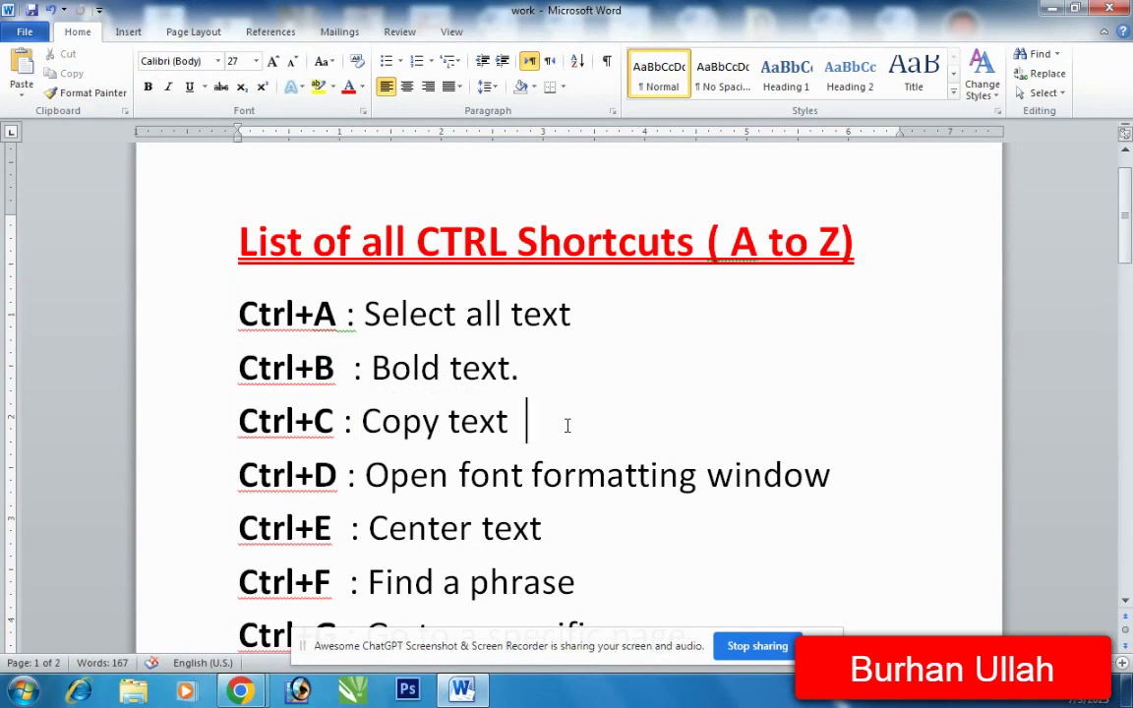
pyautogui.hotkey('ctrl', 'v')
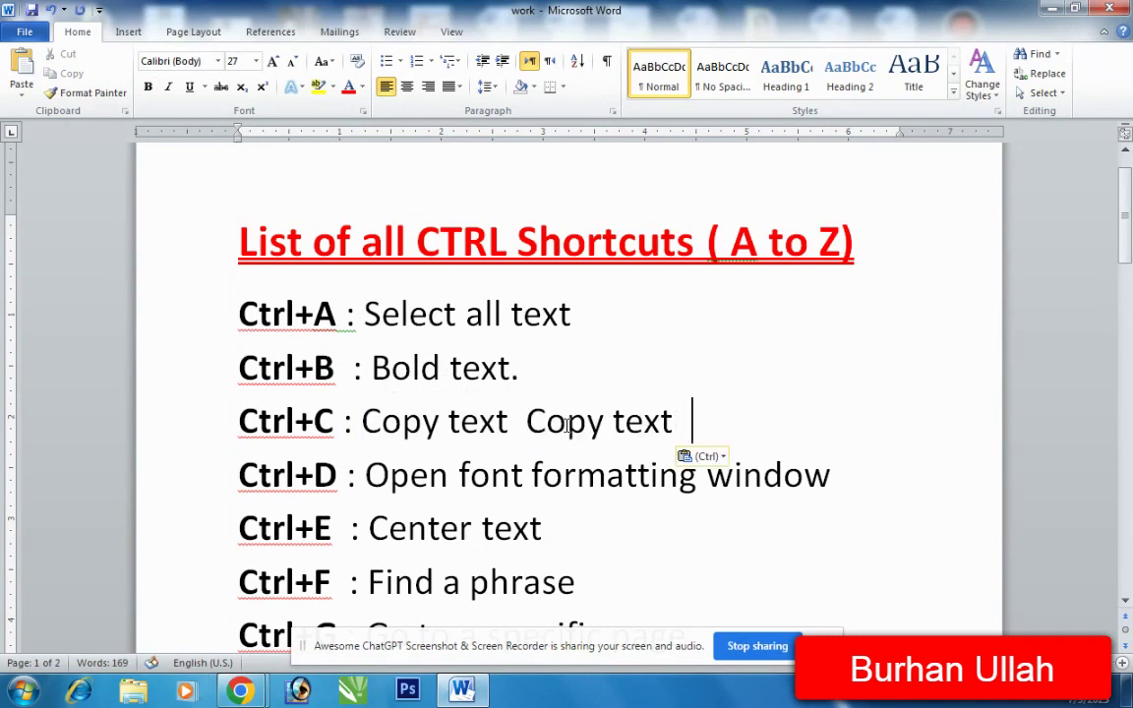
pyautogui.moveTo(709, 423); pyautogui.dragTo(553, 425)
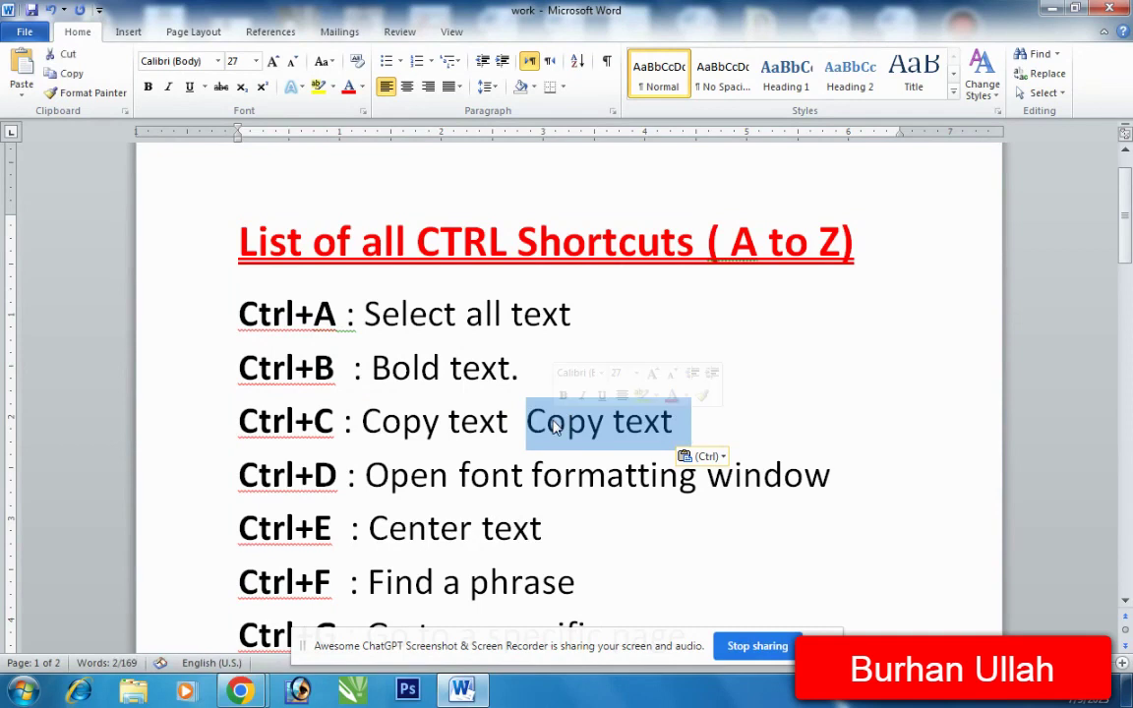
pyautogui.press('Delete')
# Open the Font dialog with Ctrl+D, preview Italic and Bold styles, and close it without changes.
pyautogui.scroll(-1, 601, 492)
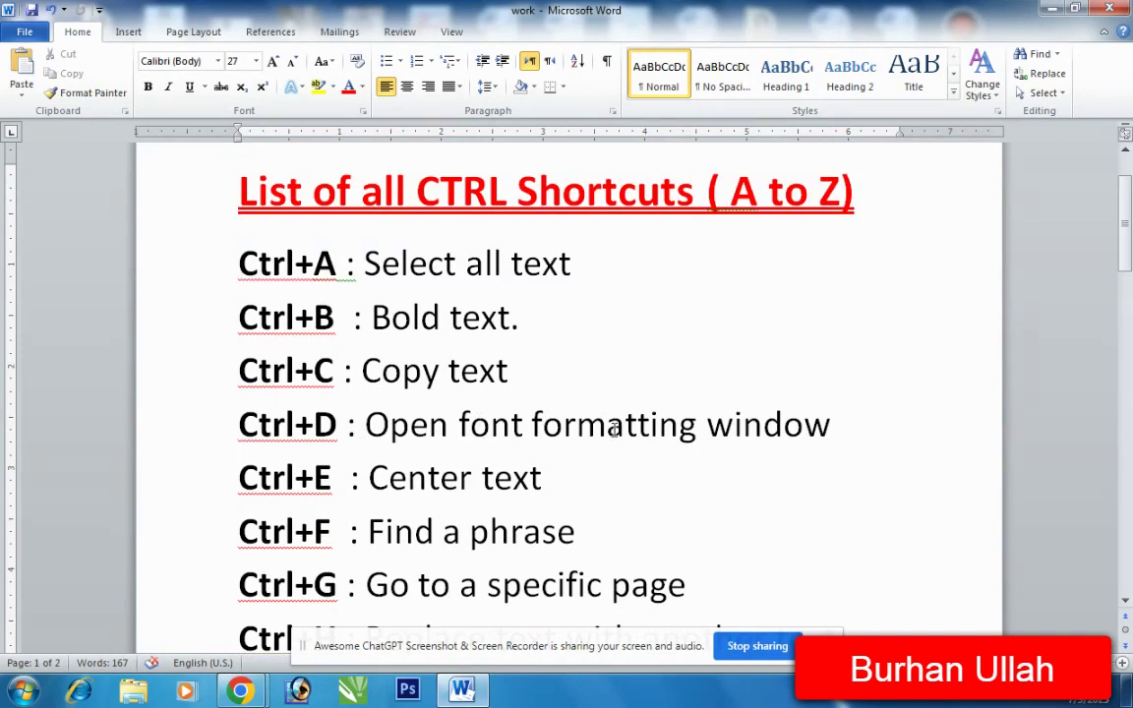
pyautogui.hotkey('ctrl', 'd')
pyautogui.moveTo(619, 83)
pyautogui.mouseDown()
pyautogui.moveTo(772, 109)
pyautogui.moveTo(917, 56)
pyautogui.mouseUp()
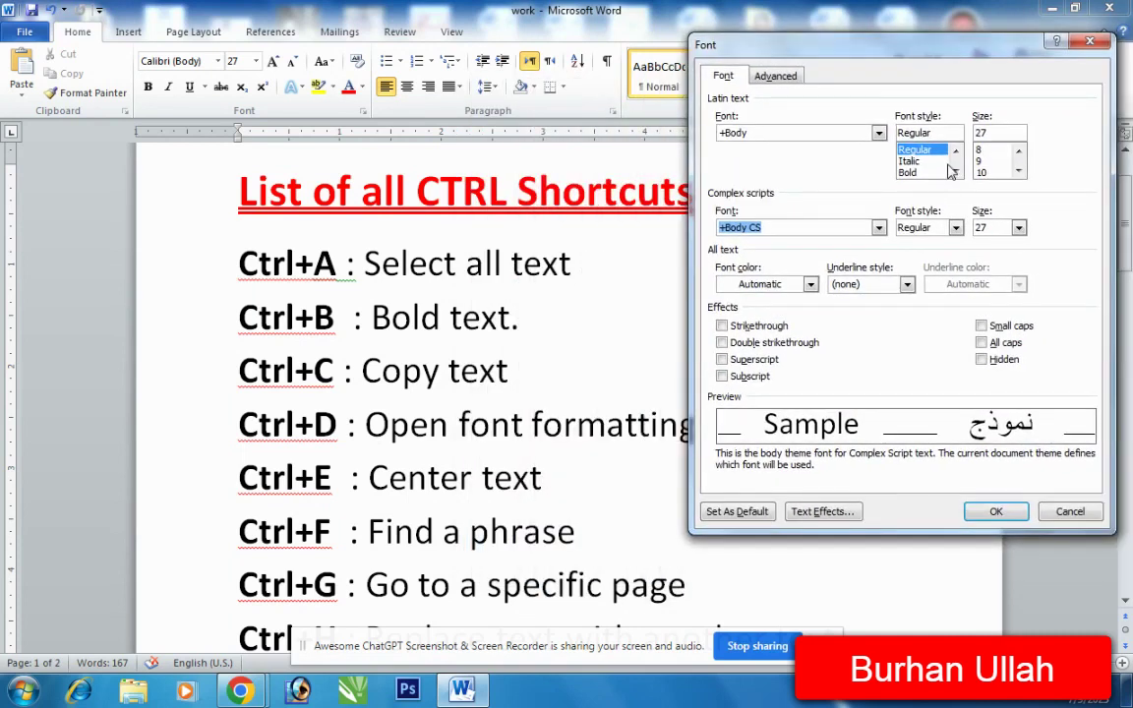
pyautogui.click(909, 161)
pyautogui.click(907, 173)
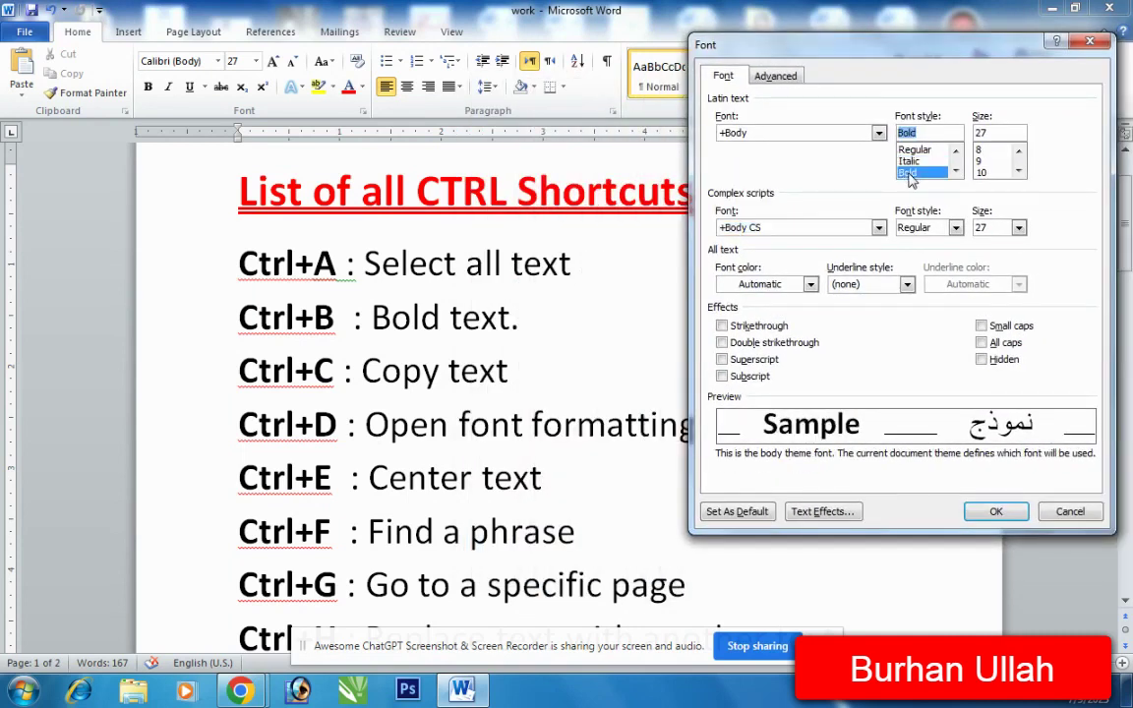
pyautogui.click(914, 149)
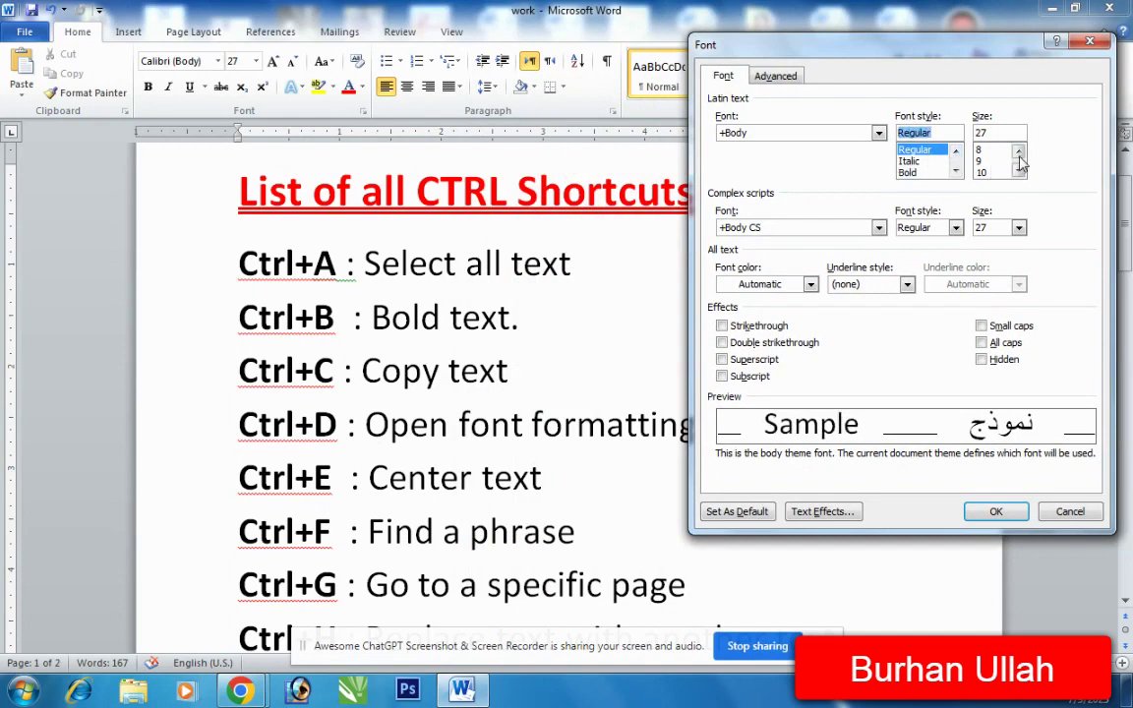
pyautogui.click(1006, 131)
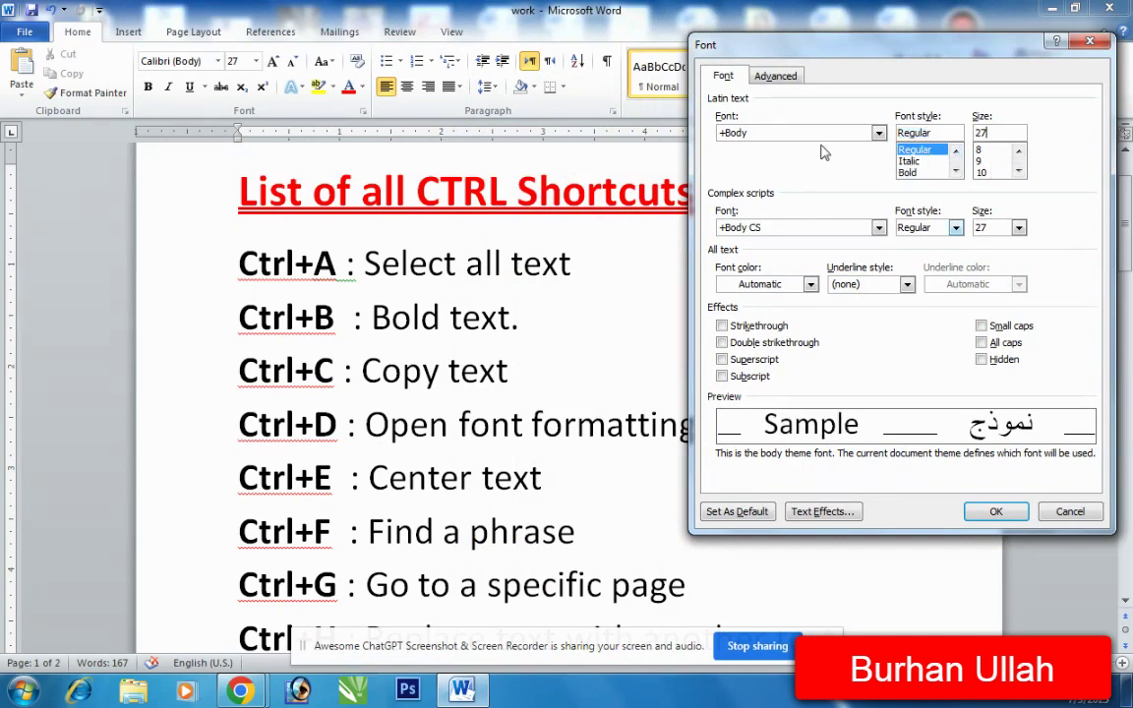
pyautogui.click(777, 75)
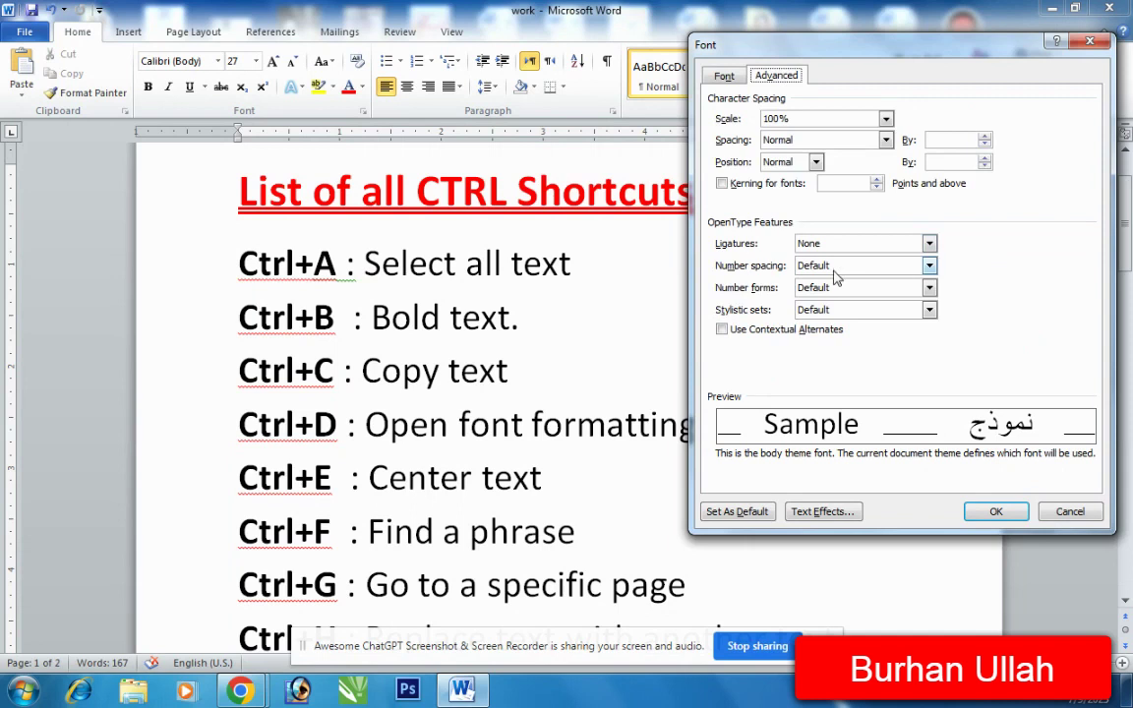
pyautogui.click(723, 76)
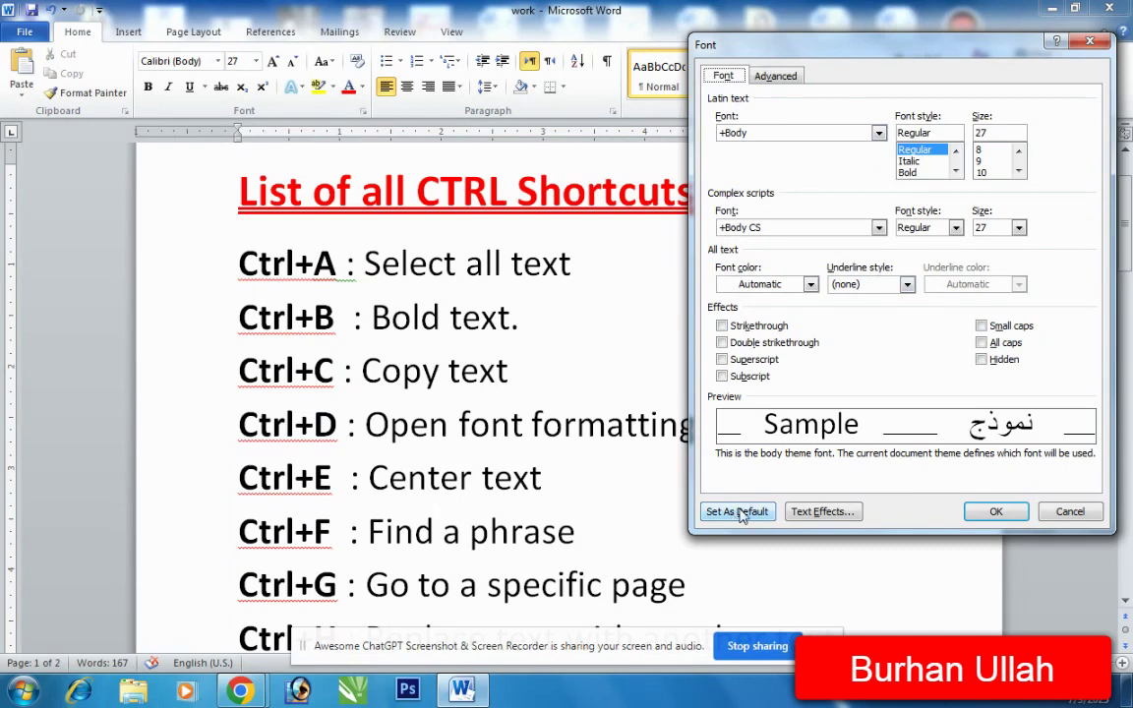
pyautogui.click(1048, 513)
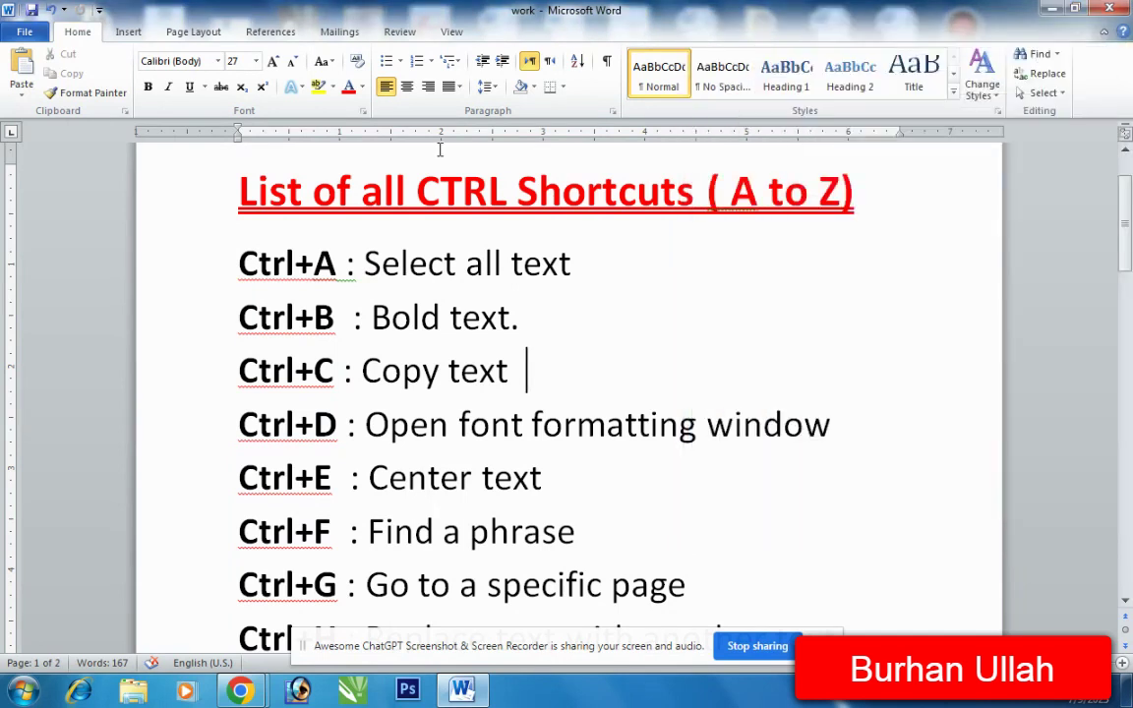
# Change the Ctrl+B line's font to Times New Roman.
pyautogui.click(217, 61)
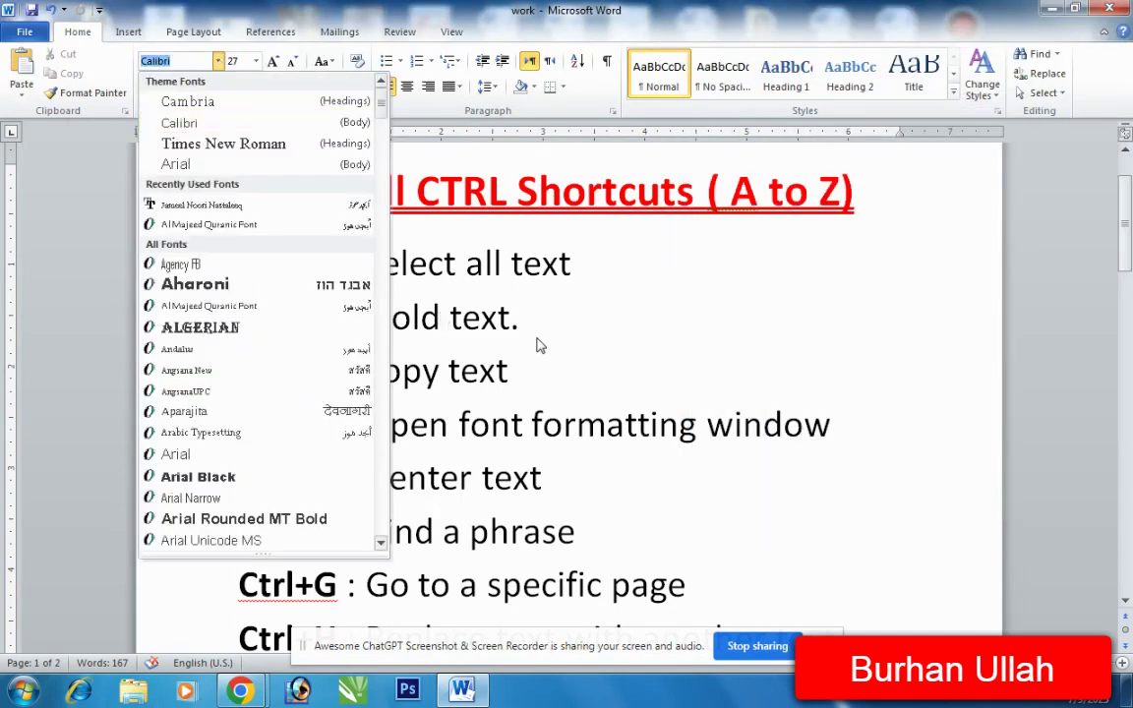
pyautogui.click(487, 311)
pyautogui.moveTo(518, 316); pyautogui.dragTo(200, 308)
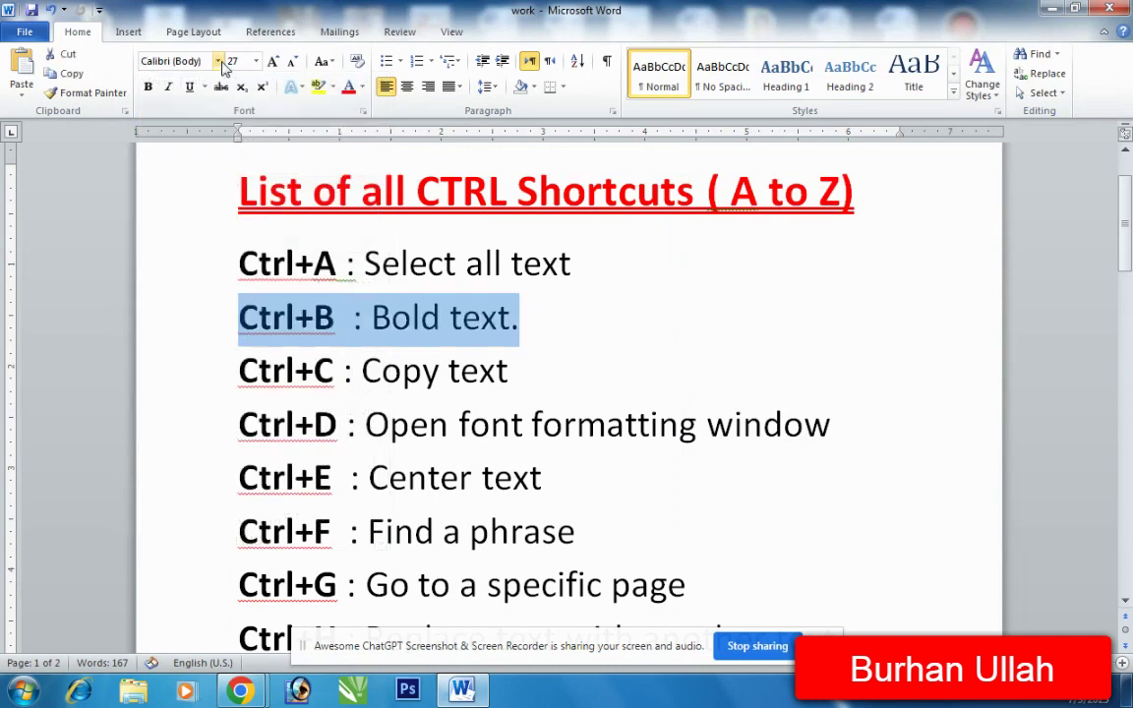
pyautogui.click(217, 61)
pyautogui.click(218, 143)
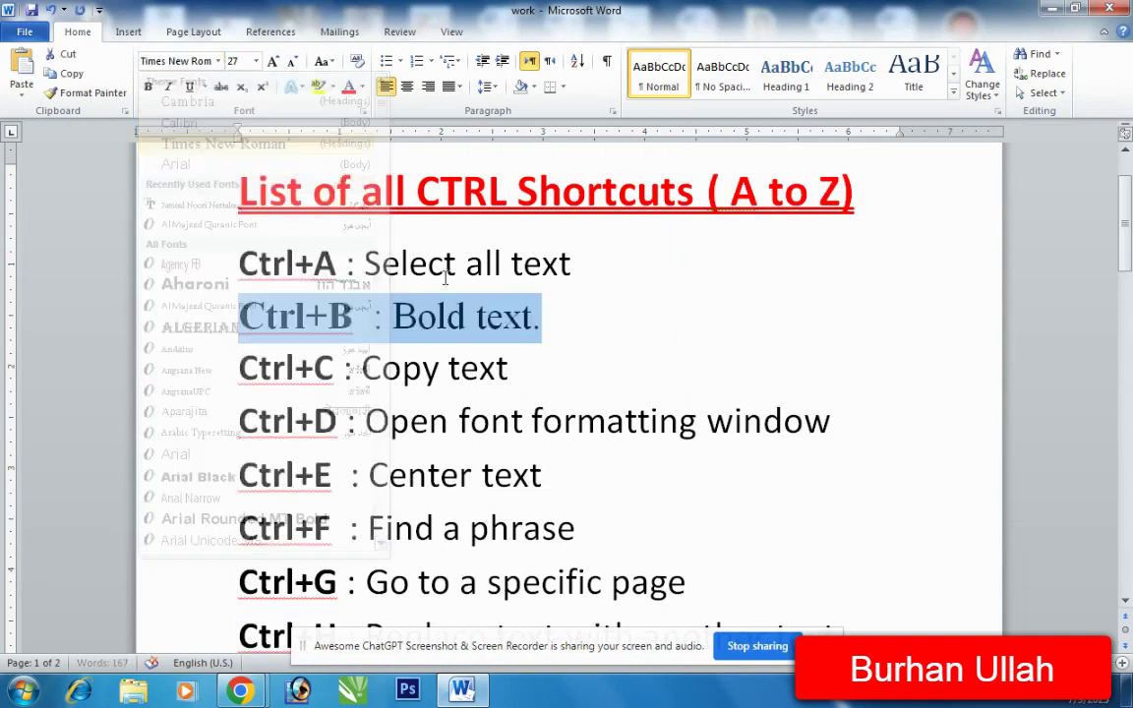
pyautogui.click(584, 324)
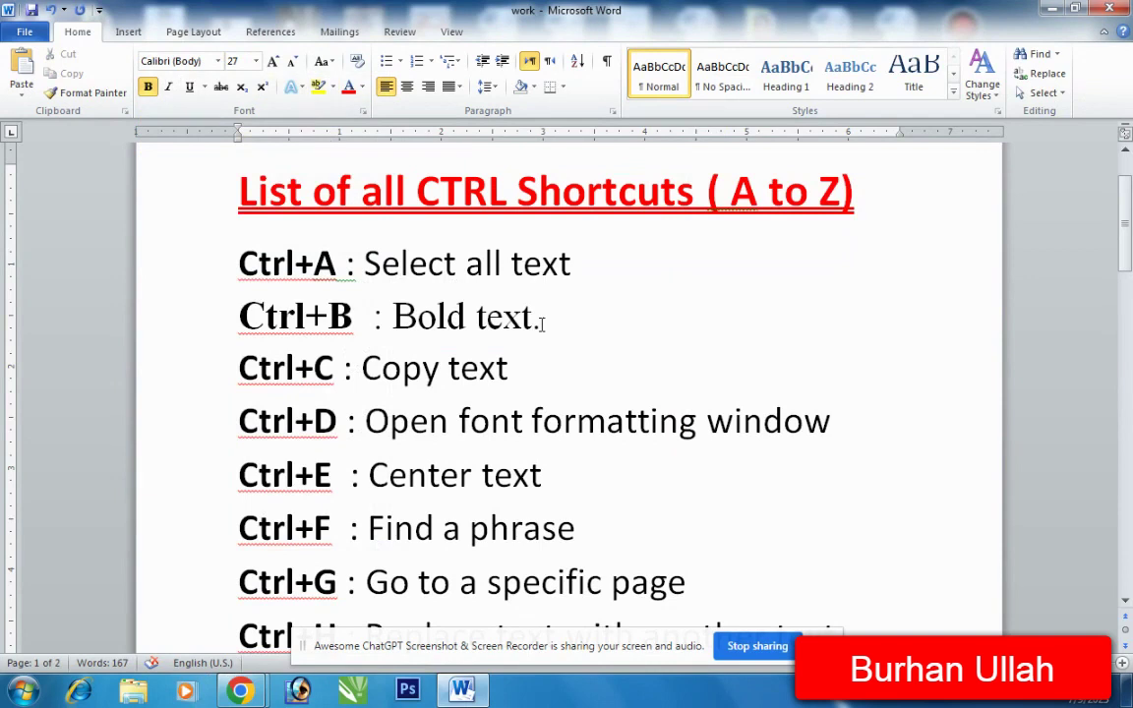
# Resize the Ctrl+B line to 18, undo back to Calibri 27, and reopen the Font dialog with Ctrl+D.
pyautogui.moveTo(540, 316); pyautogui.dragTo(234, 315)
pyautogui.click(256, 61)
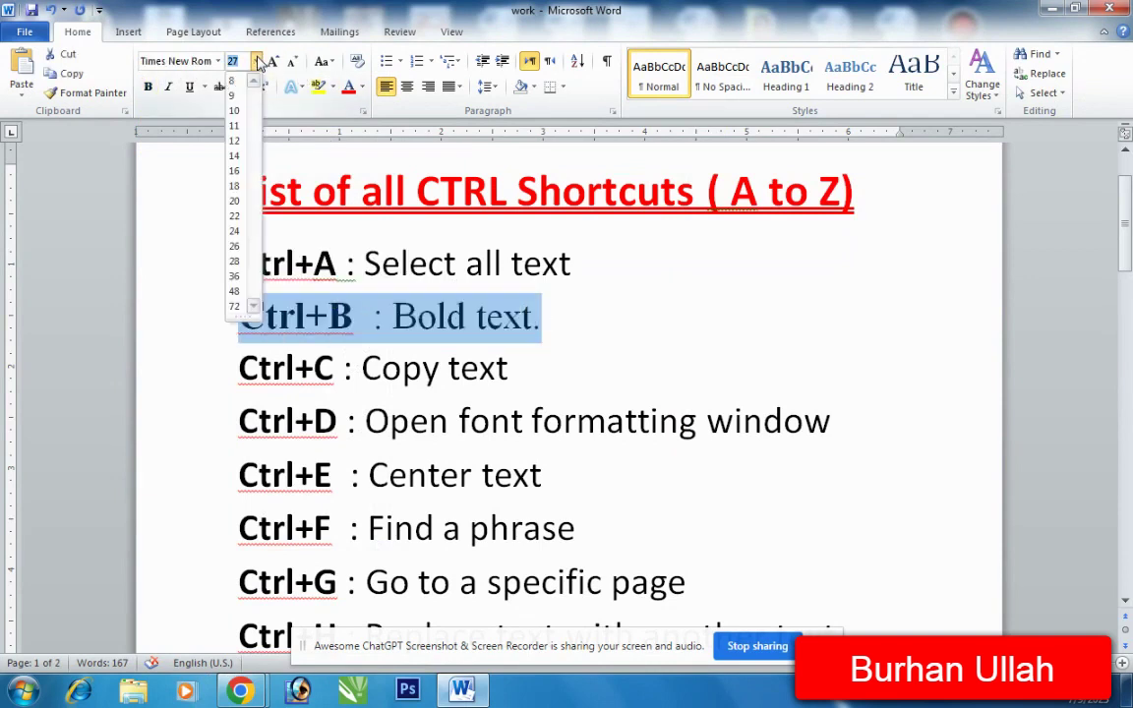
pyautogui.click(235, 189)
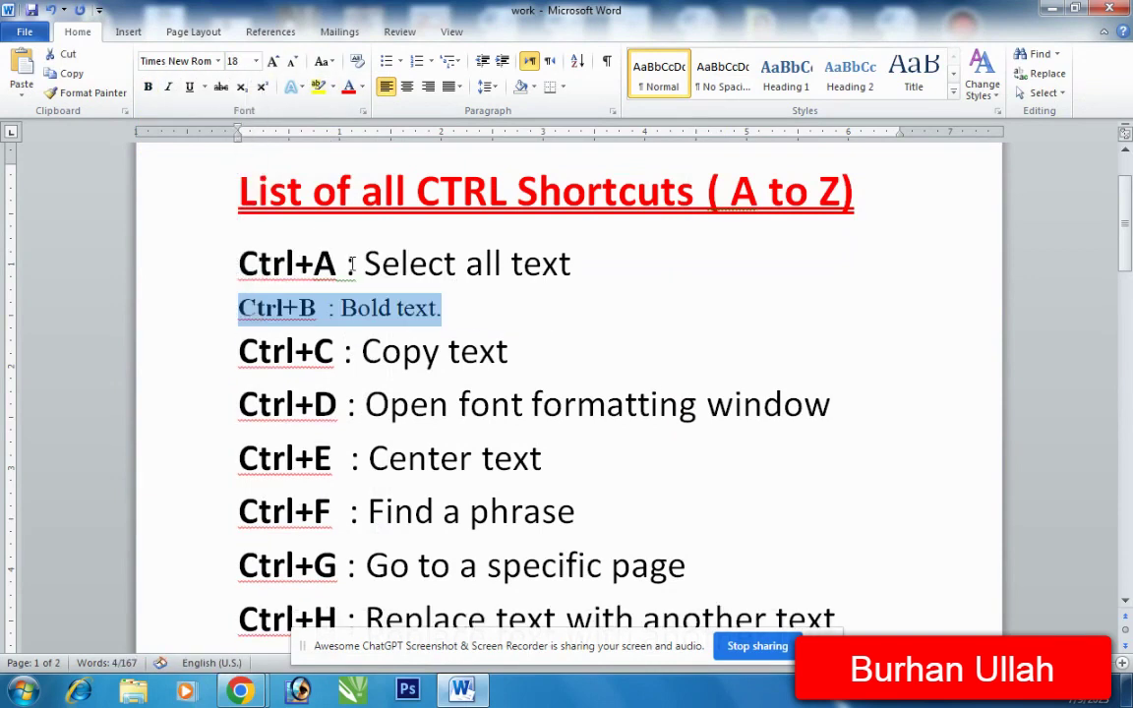
pyautogui.hotkey('ctrl', 'z')
pyautogui.hotkey('ctrl', 'z')
pyautogui.click(602, 331)
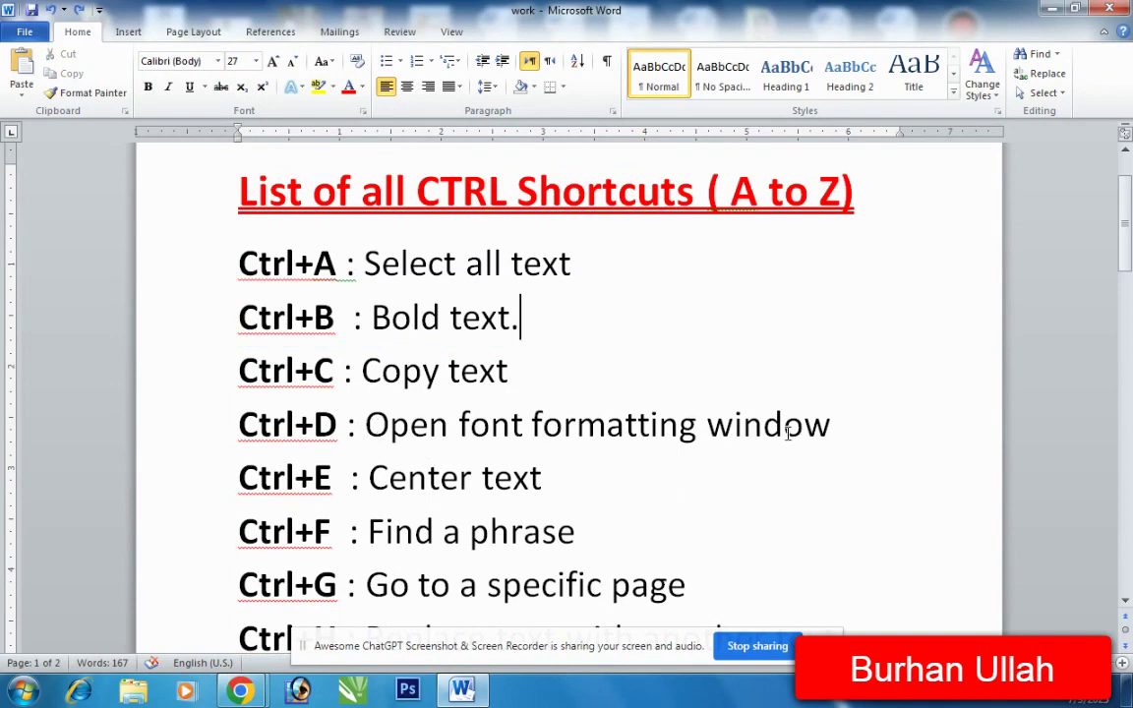
pyautogui.hotkey('ctrl', 'd')
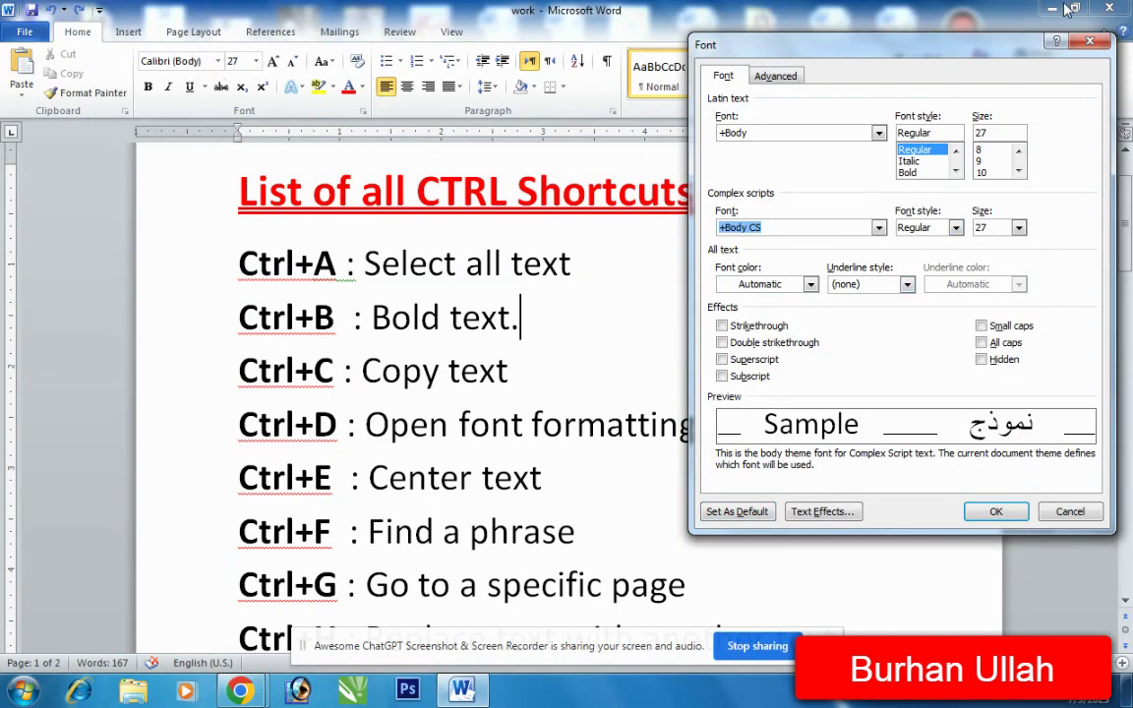
# Close the Font dialog and toggle centre alignment on the Ctrl+E line with Ctrl+E.
pyautogui.click(1089, 40)
pyautogui.scroll(-1, 662, 430)
pyautogui.scroll(-1, 663, 423)
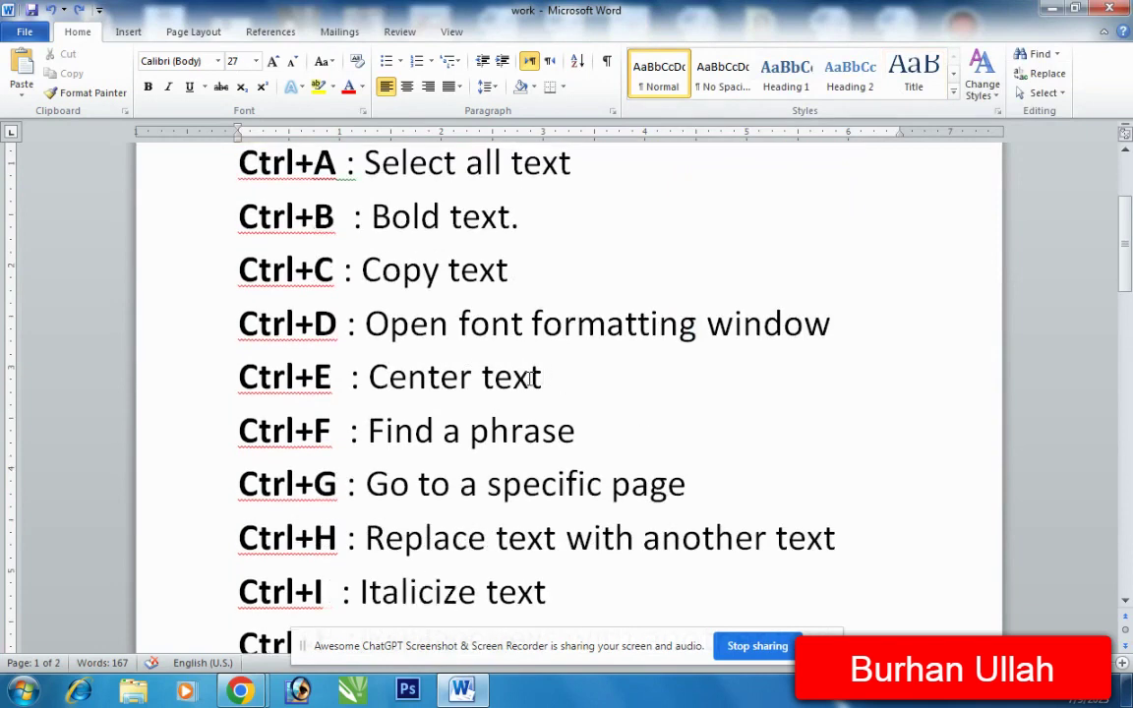
pyautogui.click(232, 377)
pyautogui.hotkey('ctrl', 'e')
pyautogui.hotkey('ctrl', 'e')
pyautogui.hotkey('ctrl', 'e')
pyautogui.hotkey('ctrl', 'e')
pyautogui.hotkey('ctrl', 'e')
pyautogui.hotkey('ctrl', 'e')
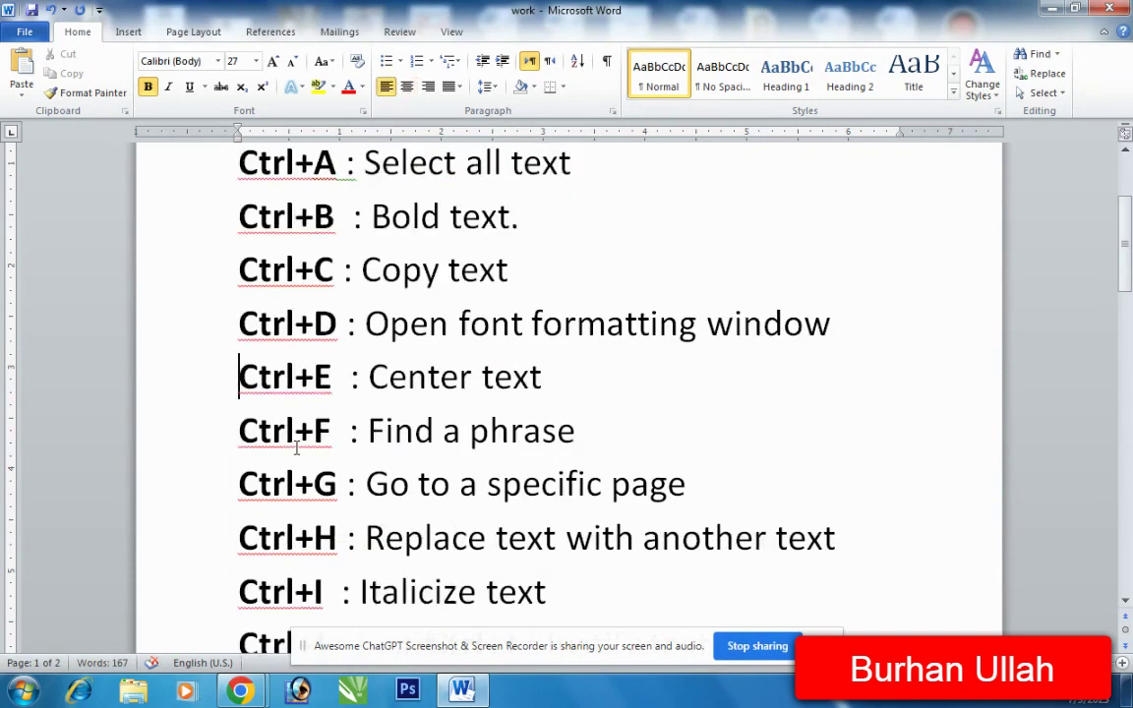
pyautogui.click(600, 443)
pyautogui.scroll(-1, 602, 437)
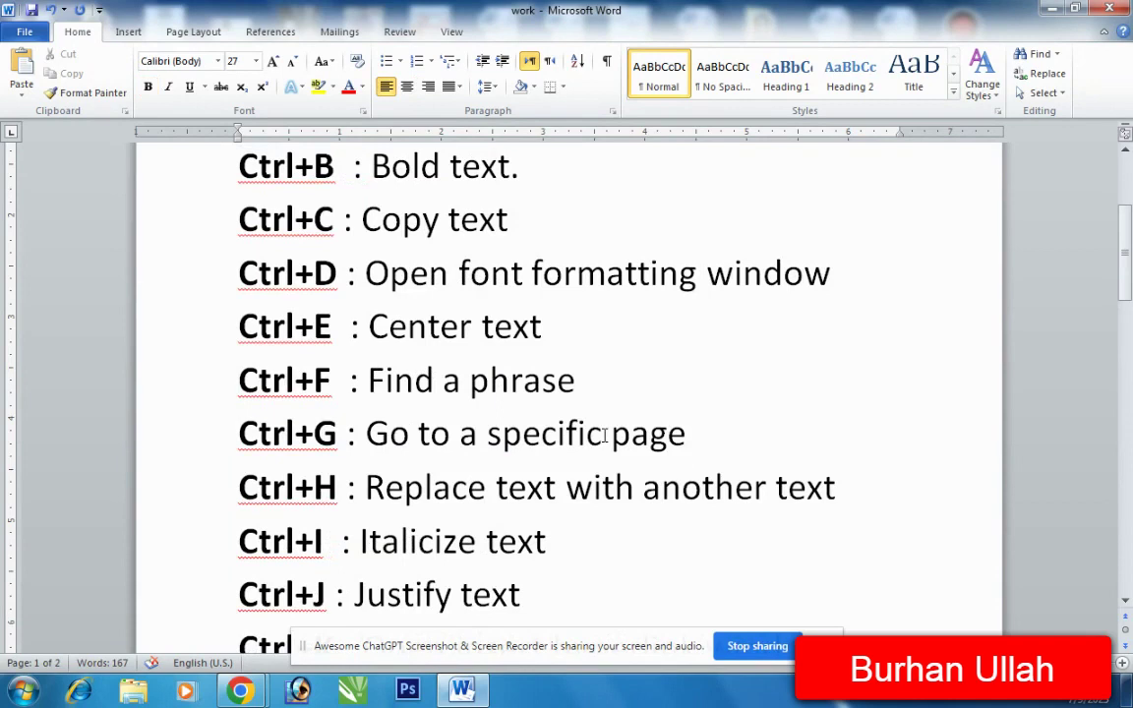
# Search the document for 'center' with Ctrl+F, then clear the search box.
pyautogui.hotkey('ctrl', 'f')
pyautogui.write('center')
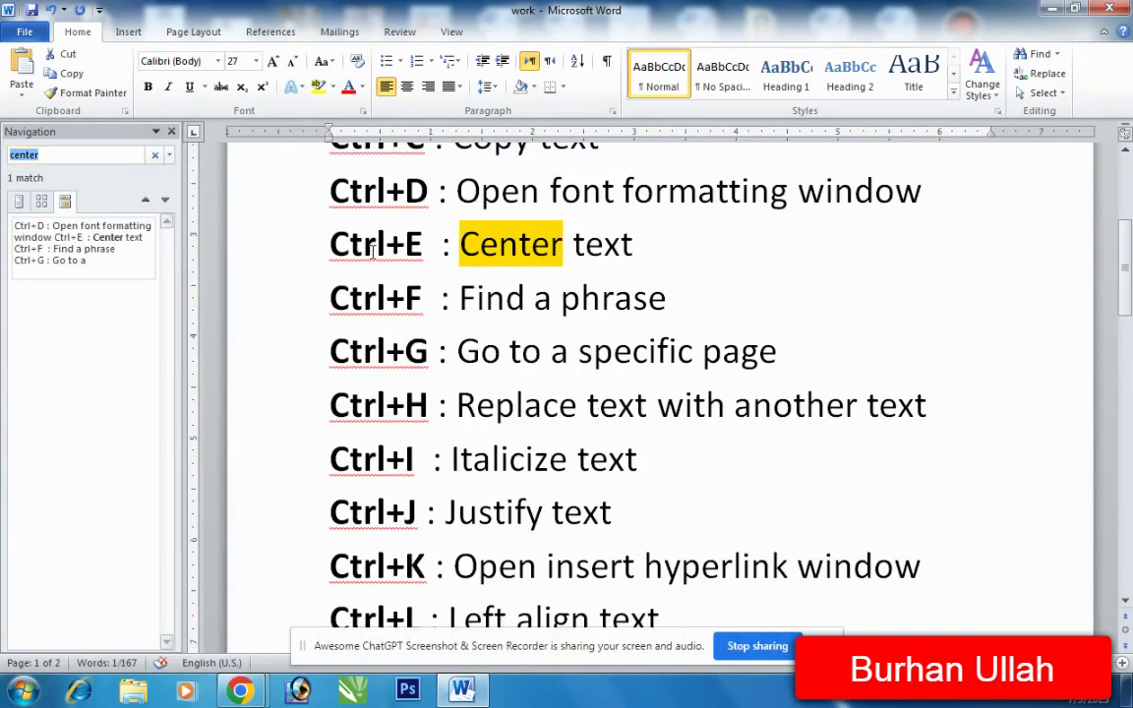
pyautogui.click(155, 154)
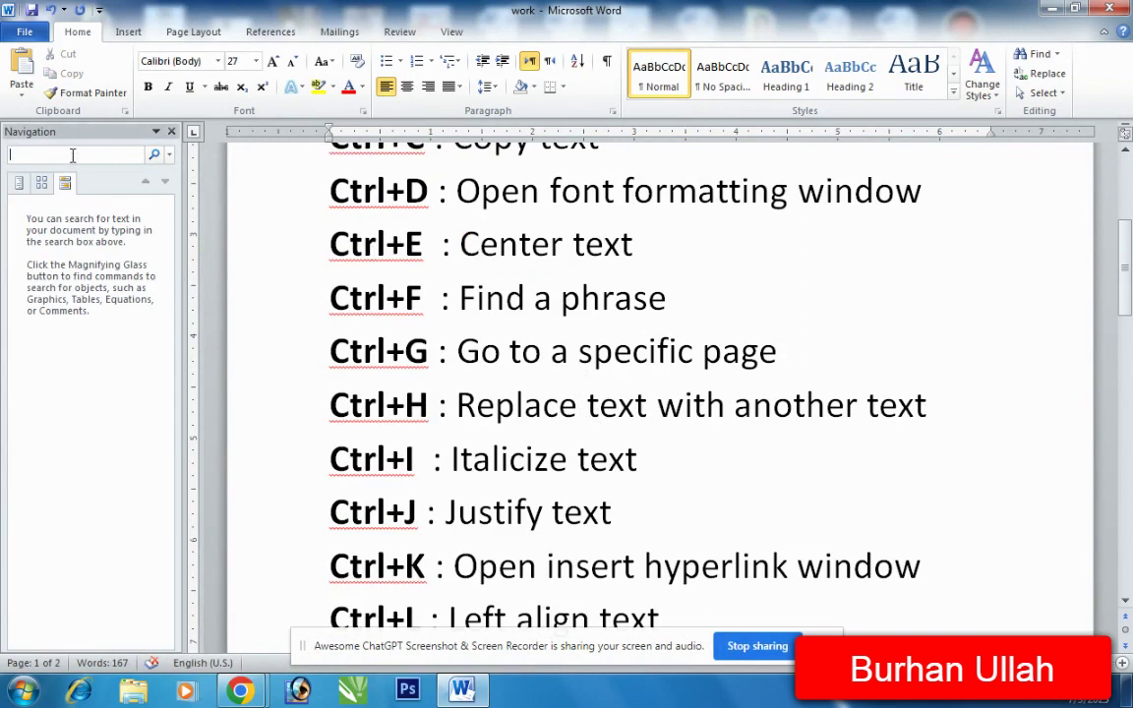
pyautogui.click(72, 153)
pyautogui.write('center')
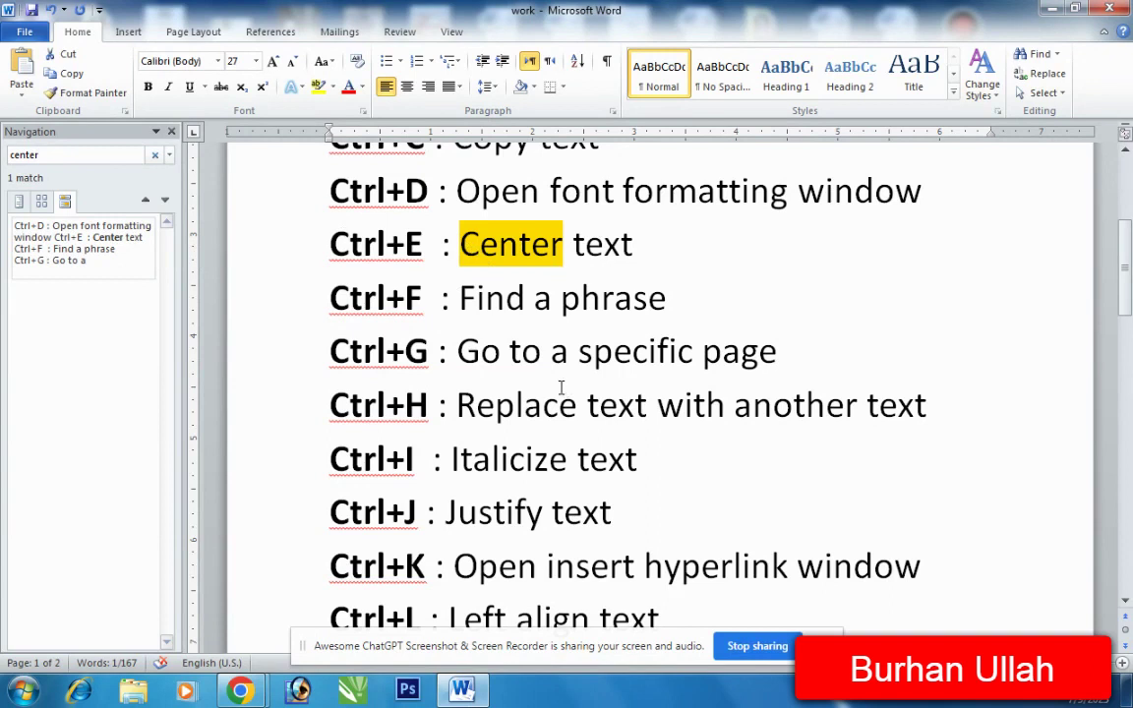
pyautogui.click(154, 155)
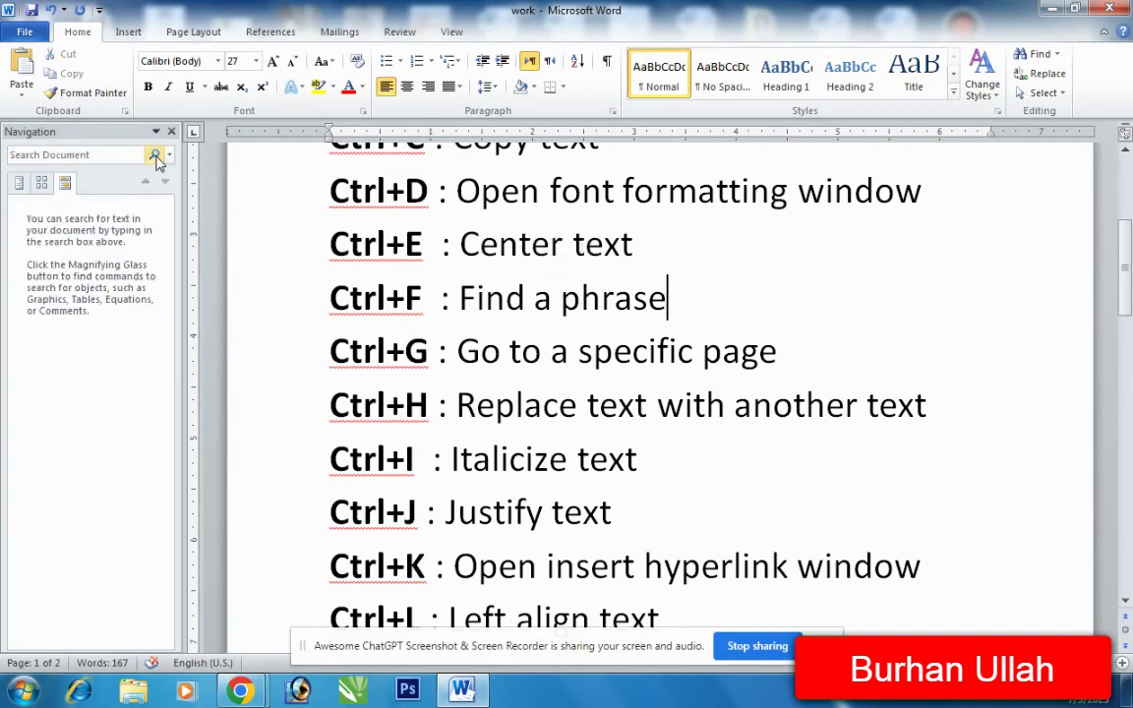
pyautogui.write('O')
pyautogui.press('BackSpace')
# Search for 'Op' to find the 5 matches of Open, browse them, then clear the search.
pyautogui.click(76, 152)
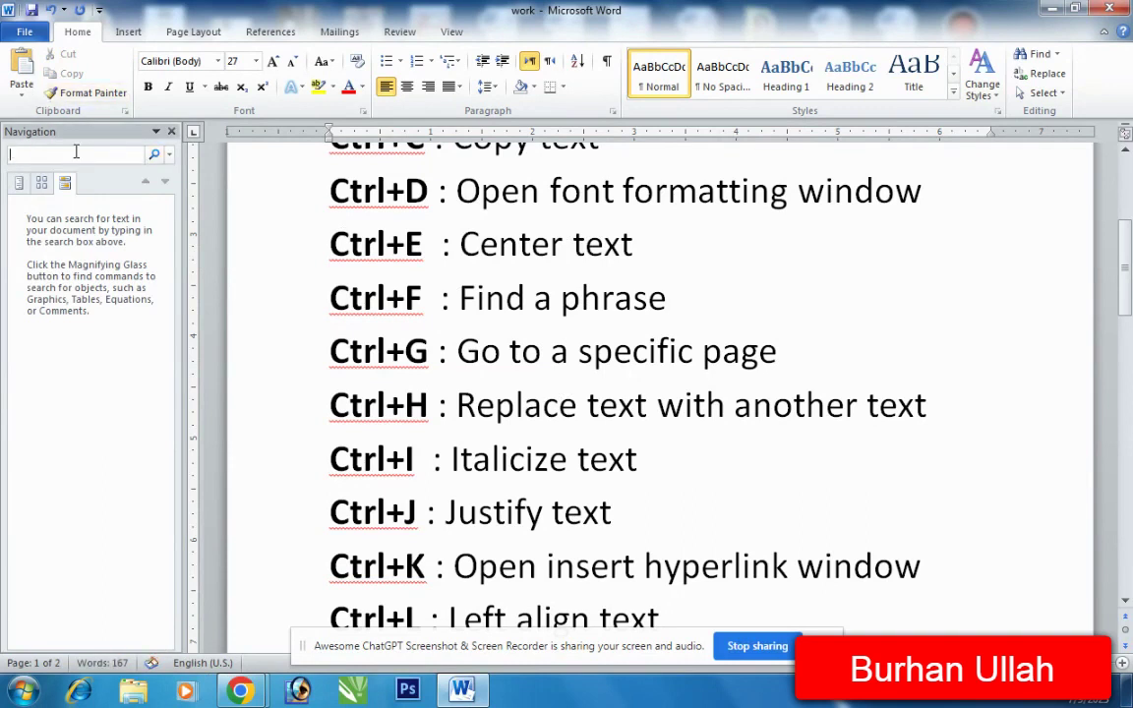
pyautogui.write('Open')
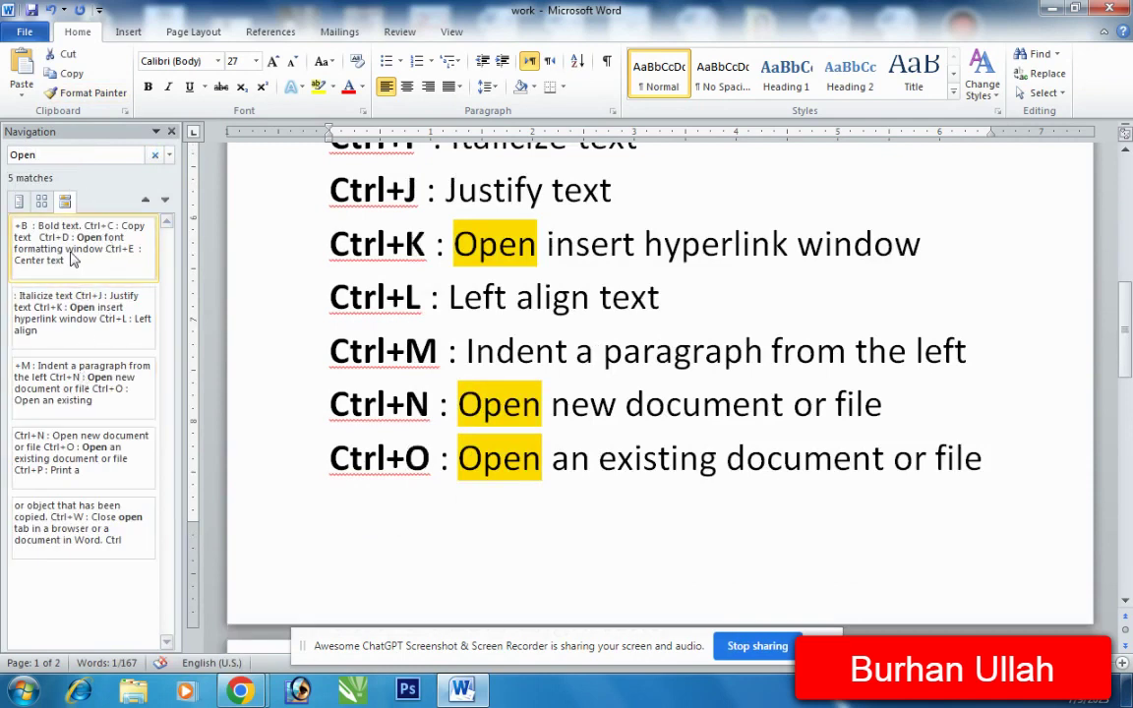
pyautogui.click(505, 298)
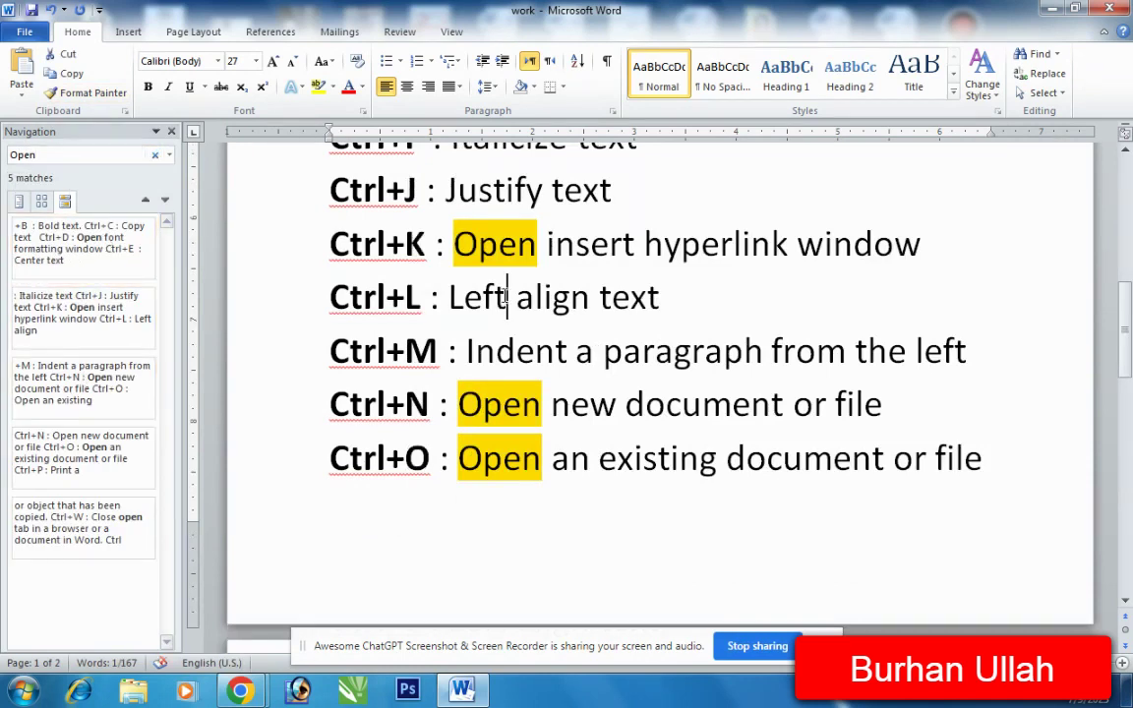
pyautogui.scroll(-5, 506, 324)
pyautogui.scroll(-5, 506, 323)
pyautogui.scroll(-1, 507, 323)
pyautogui.scroll(3, 505, 323)
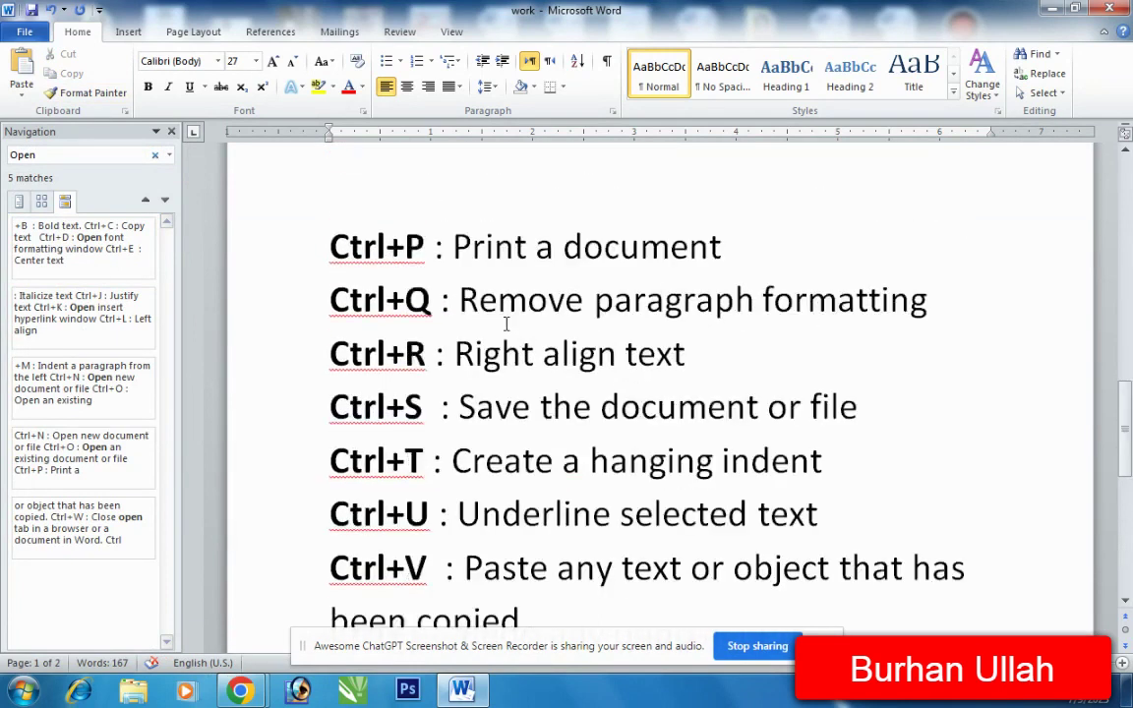
pyautogui.scroll(3, 505, 323)
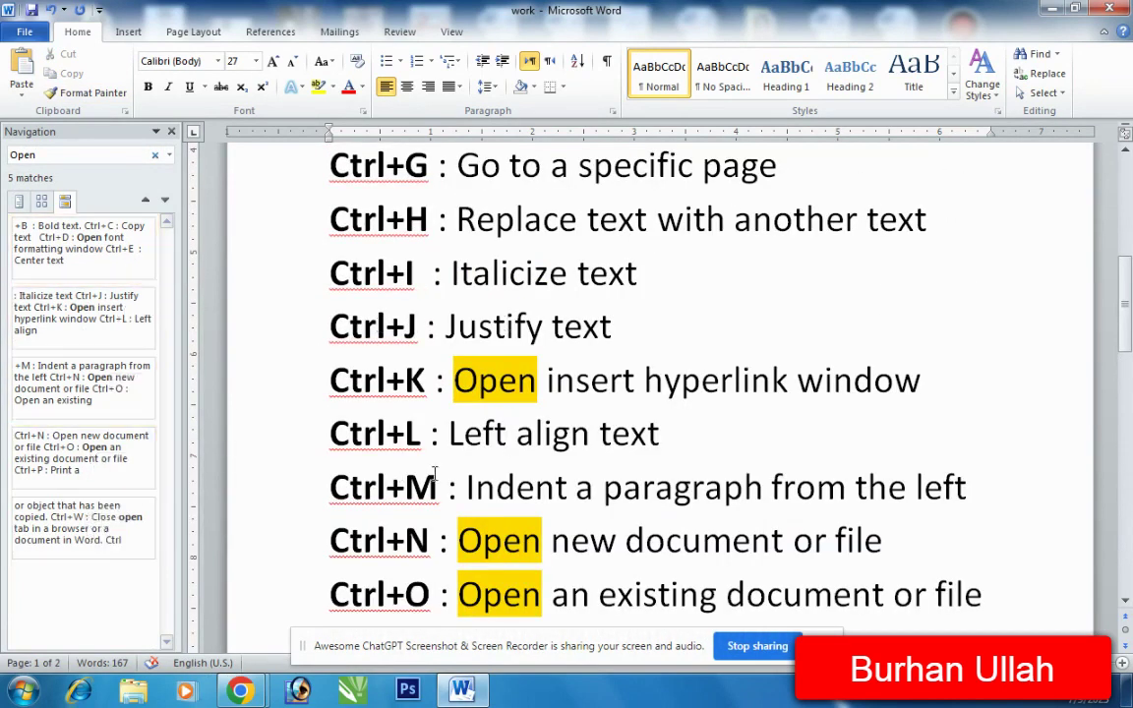
pyautogui.scroll(4, 422, 423)
pyautogui.scroll(1, 442, 399)
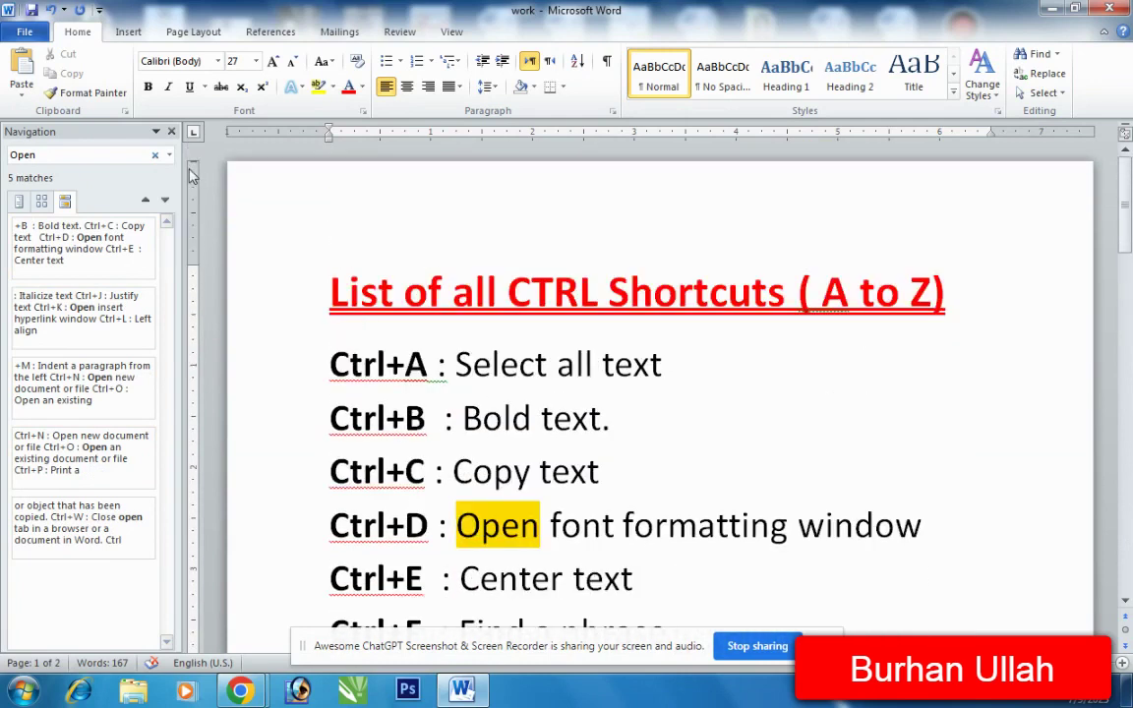
pyautogui.click(154, 155)
pyautogui.scroll(-3, 631, 460)
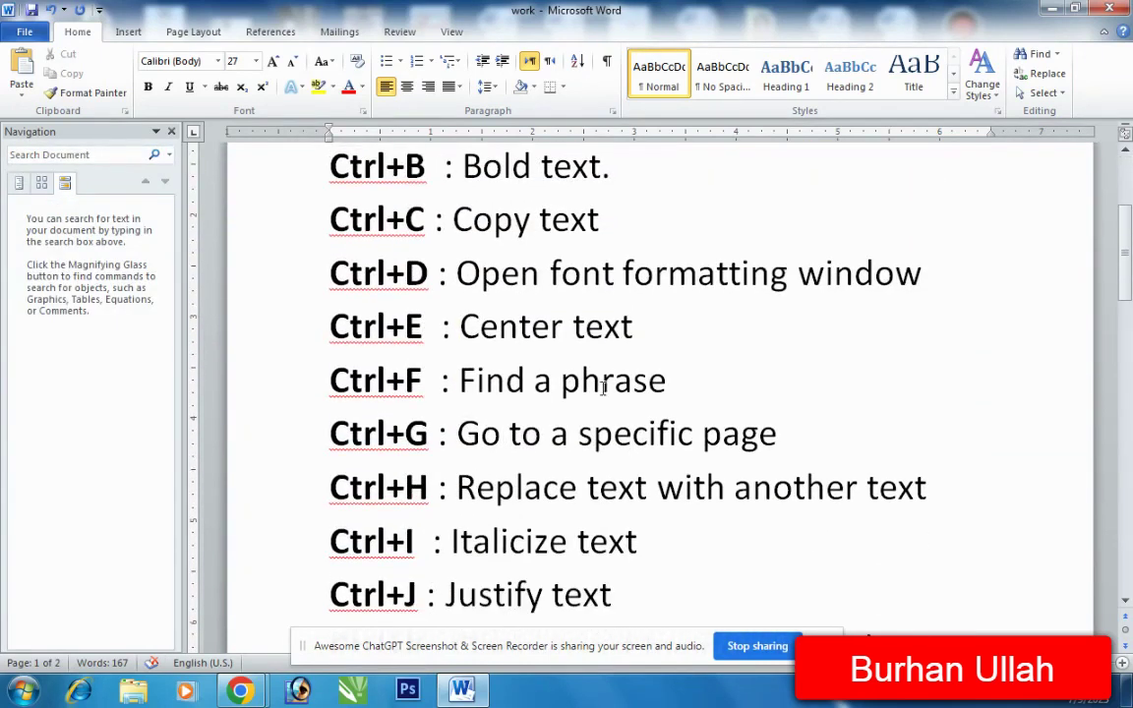
pyautogui.scroll(-1, 619, 387)
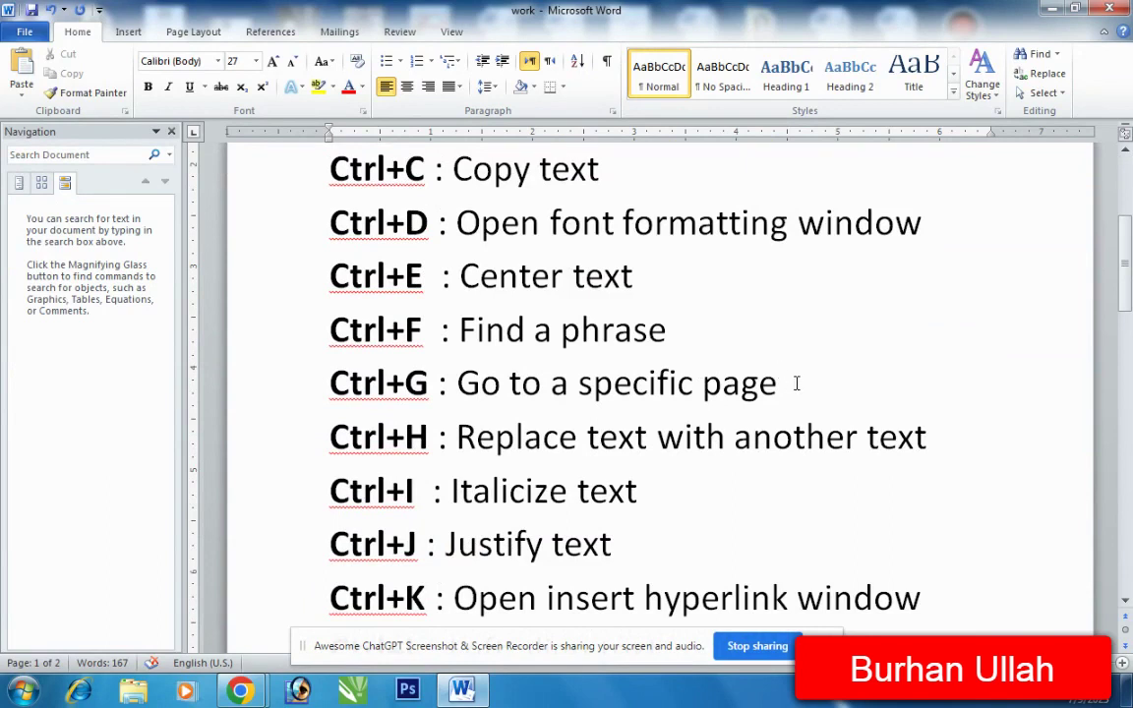
# Use the Go To dialog (Ctrl+G) to jump to page 2, then back to page 1.
pyautogui.hotkey('ctrl', 'g')
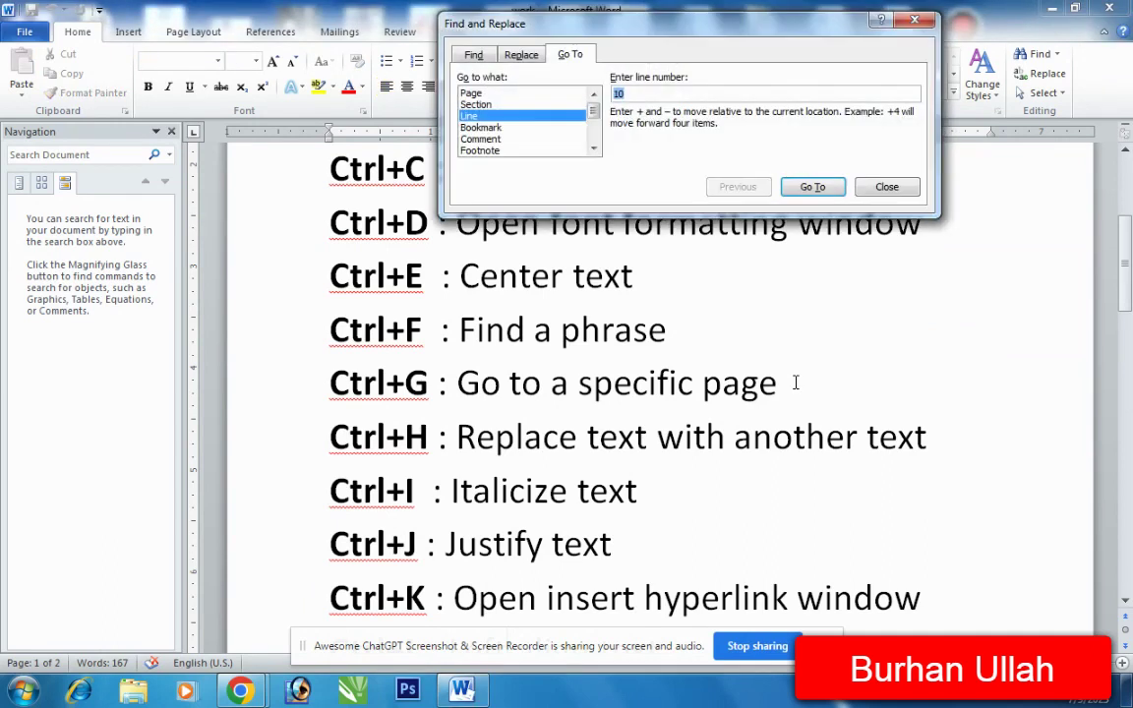
pyautogui.click(472, 93)
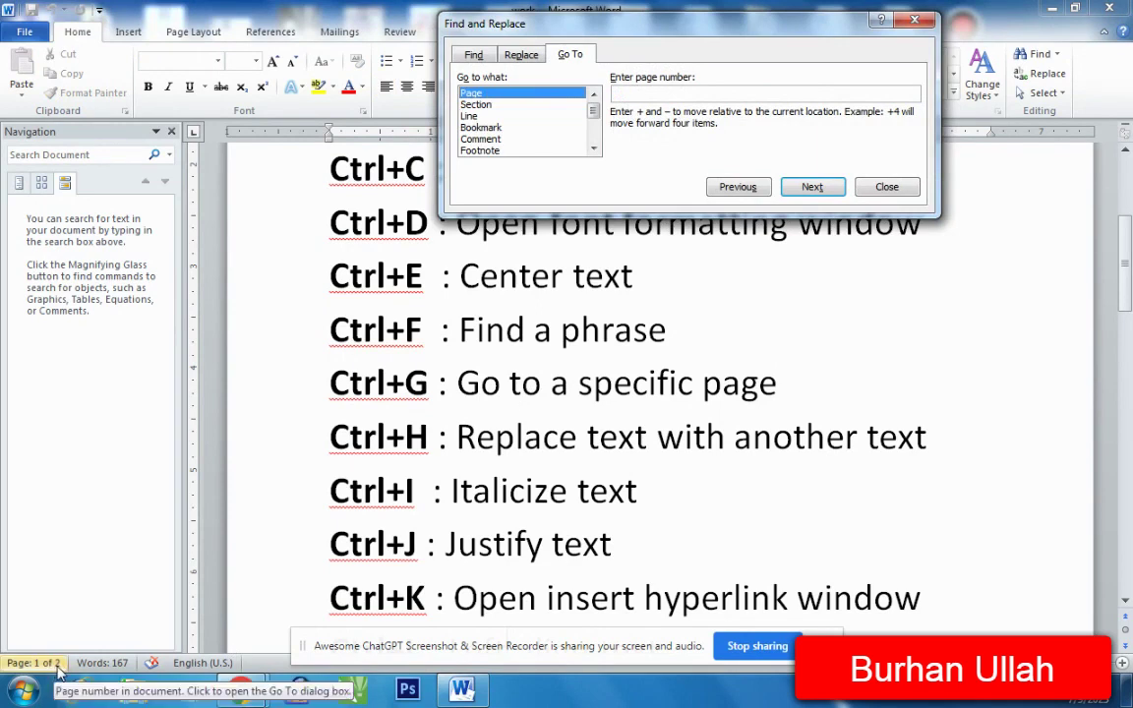
pyautogui.click(669, 94)
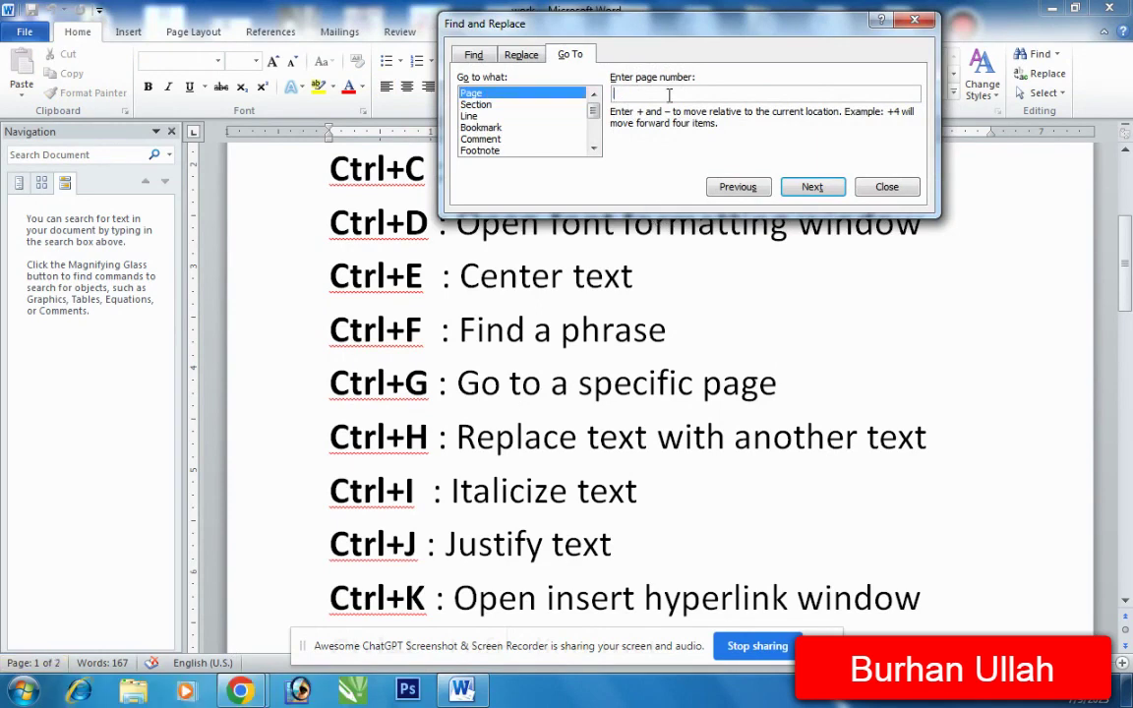
pyautogui.write('2')
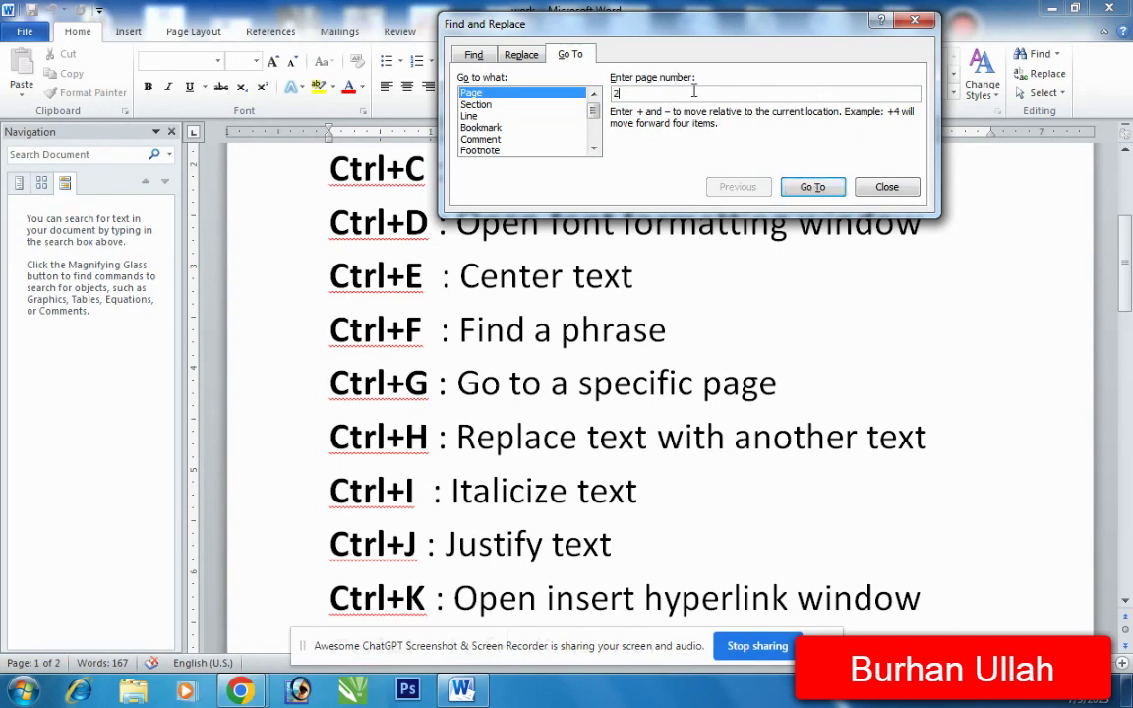
pyautogui.click(818, 191)
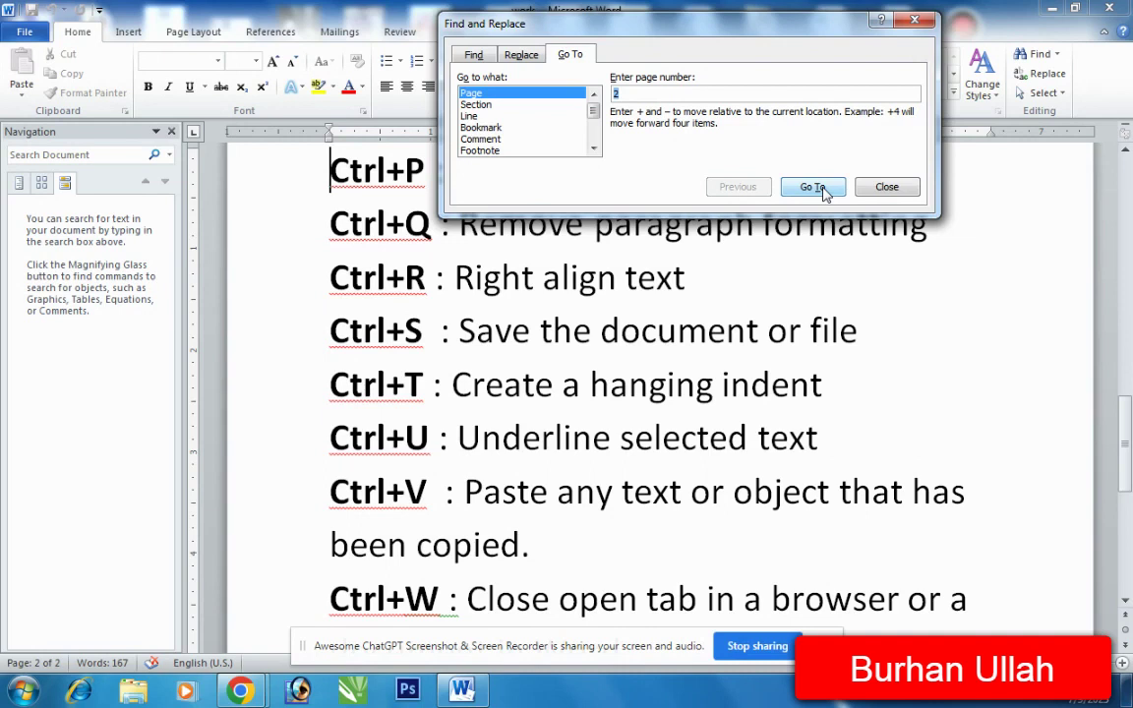
pyautogui.press('BackSpace')
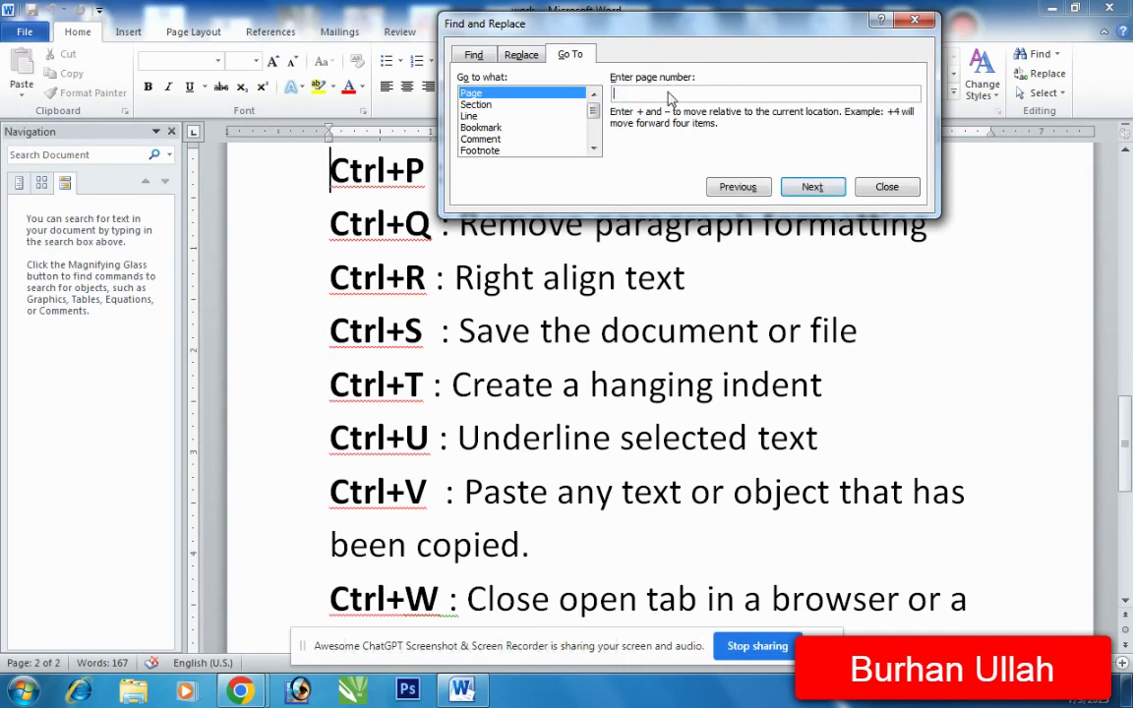
pyautogui.write('1')
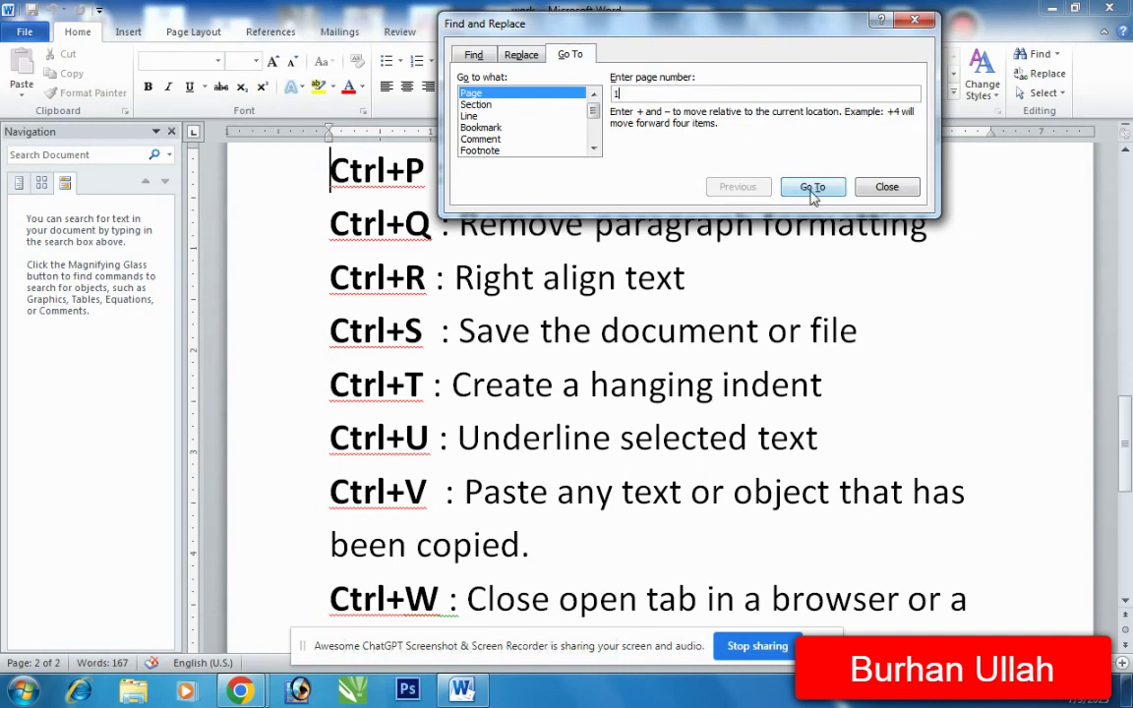
pyautogui.click(812, 188)
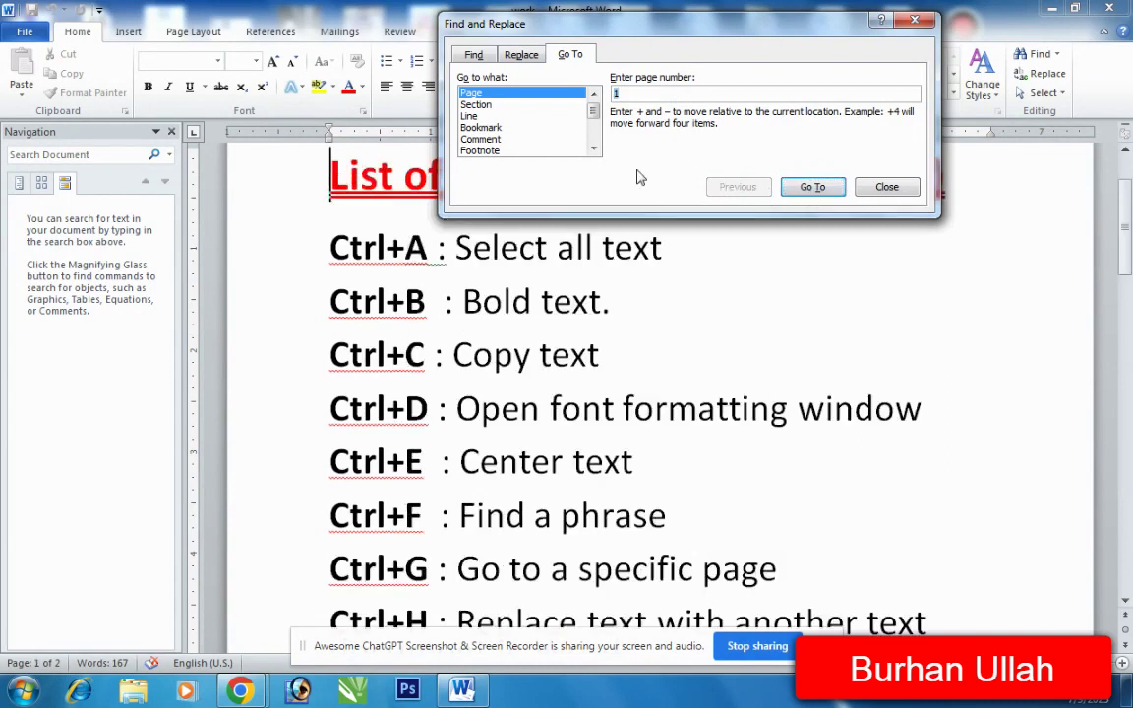
pyautogui.press('BackSpace')
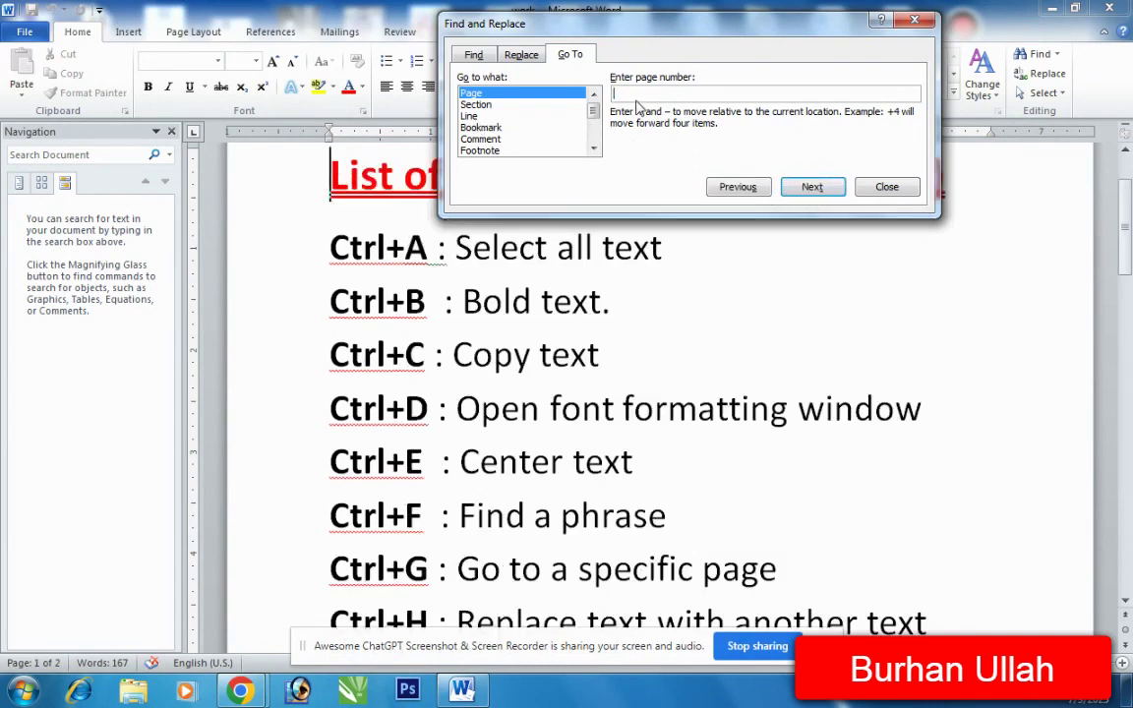
# Jump to line 12, the Ctrl+K entry, and close the Go To dialog.
pyautogui.click(470, 116)
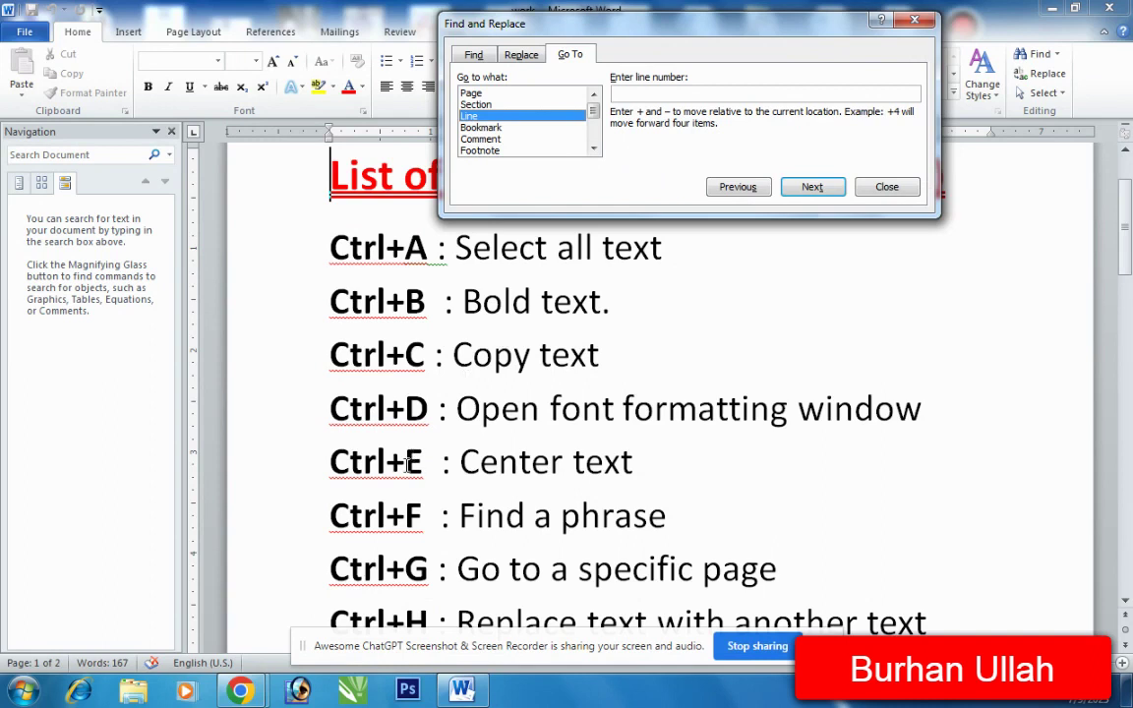
pyautogui.click(503, 459)
pyautogui.scroll(-3, 502, 459)
pyautogui.scroll(-4, 503, 459)
pyautogui.scroll(3, 503, 459)
pyautogui.scroll(2, 502, 459)
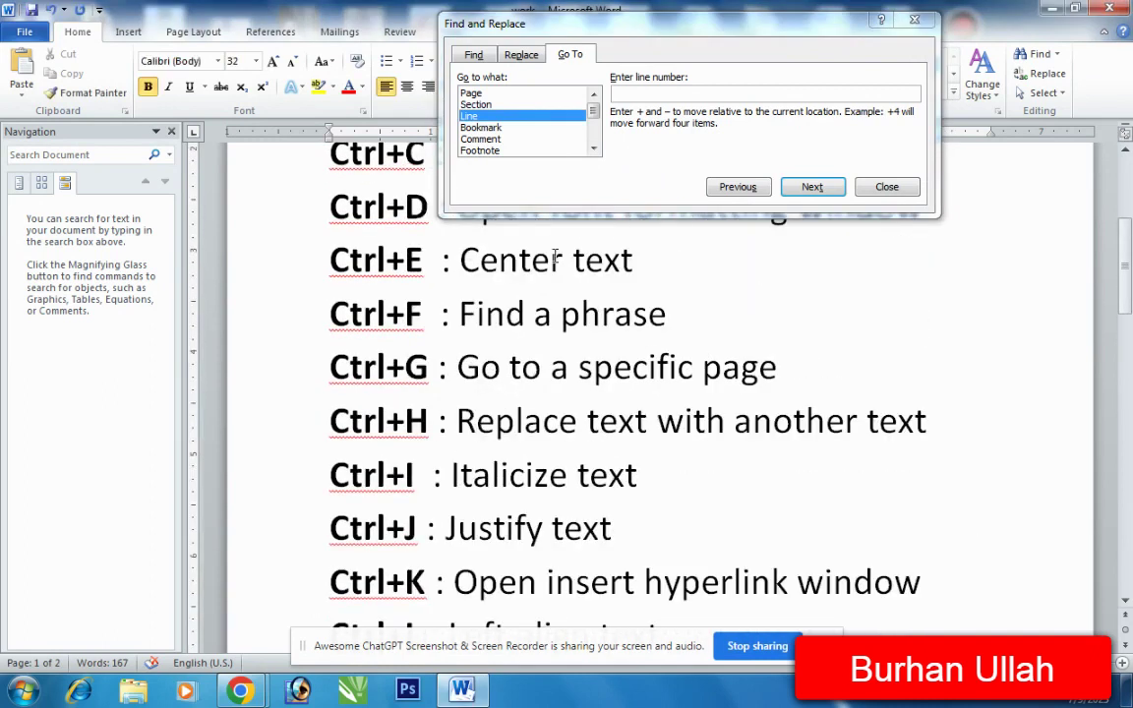
pyautogui.click(629, 91)
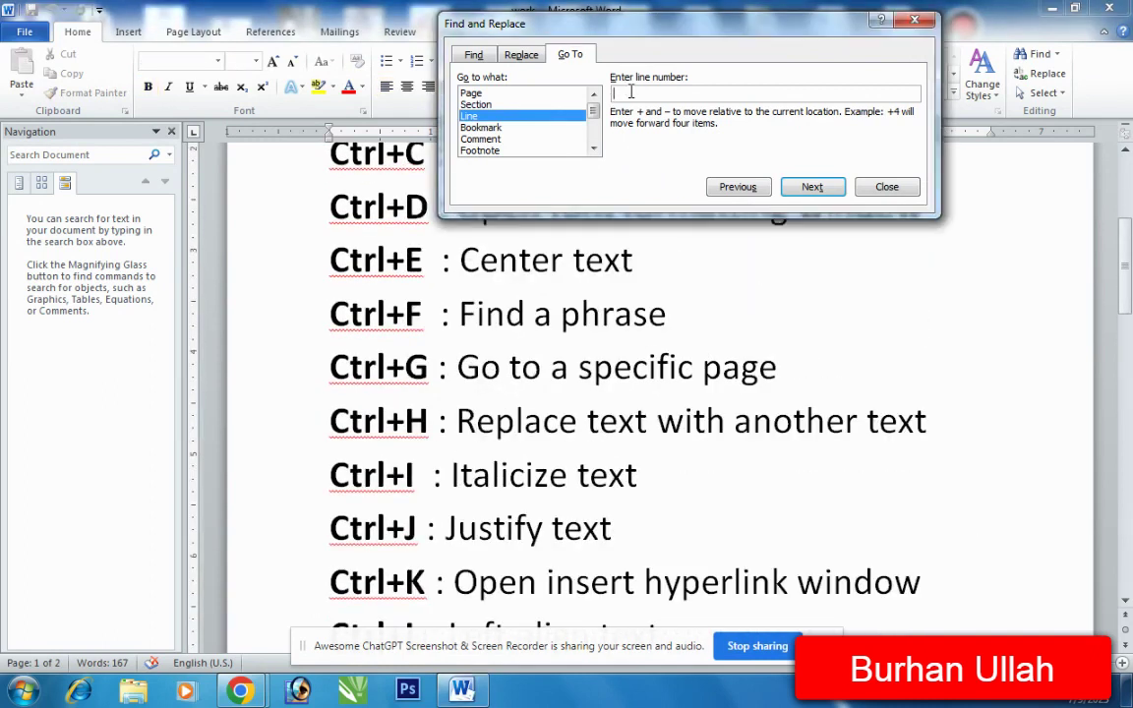
pyautogui.write('12')
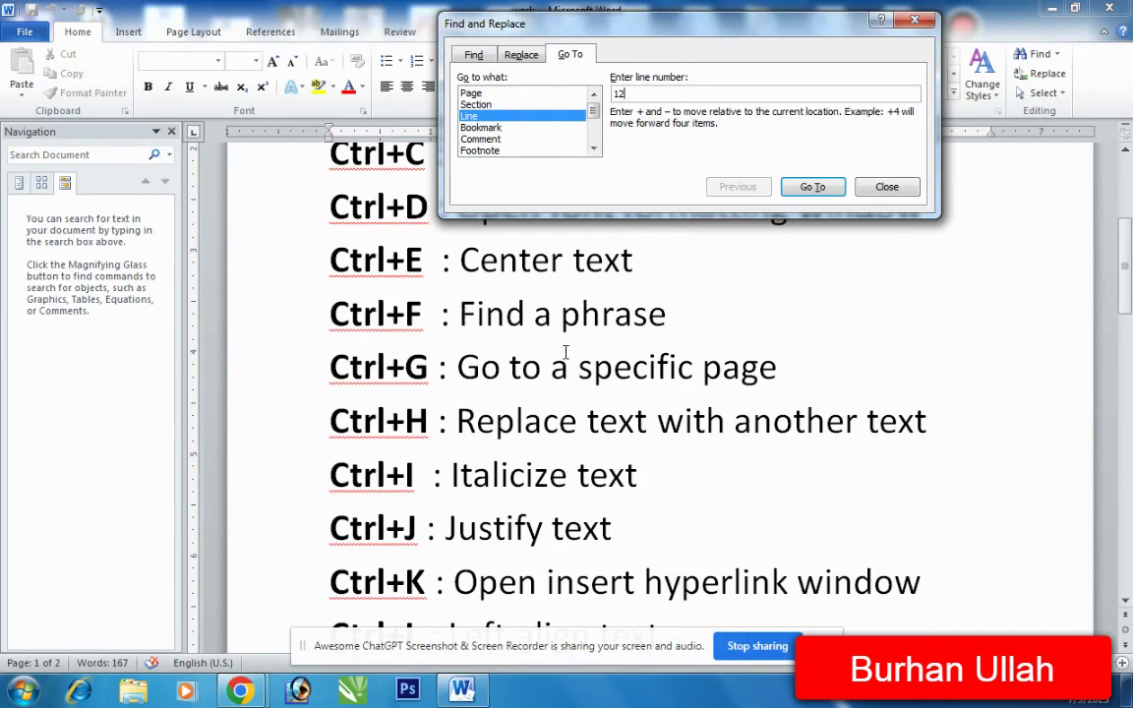
pyautogui.click(812, 187)
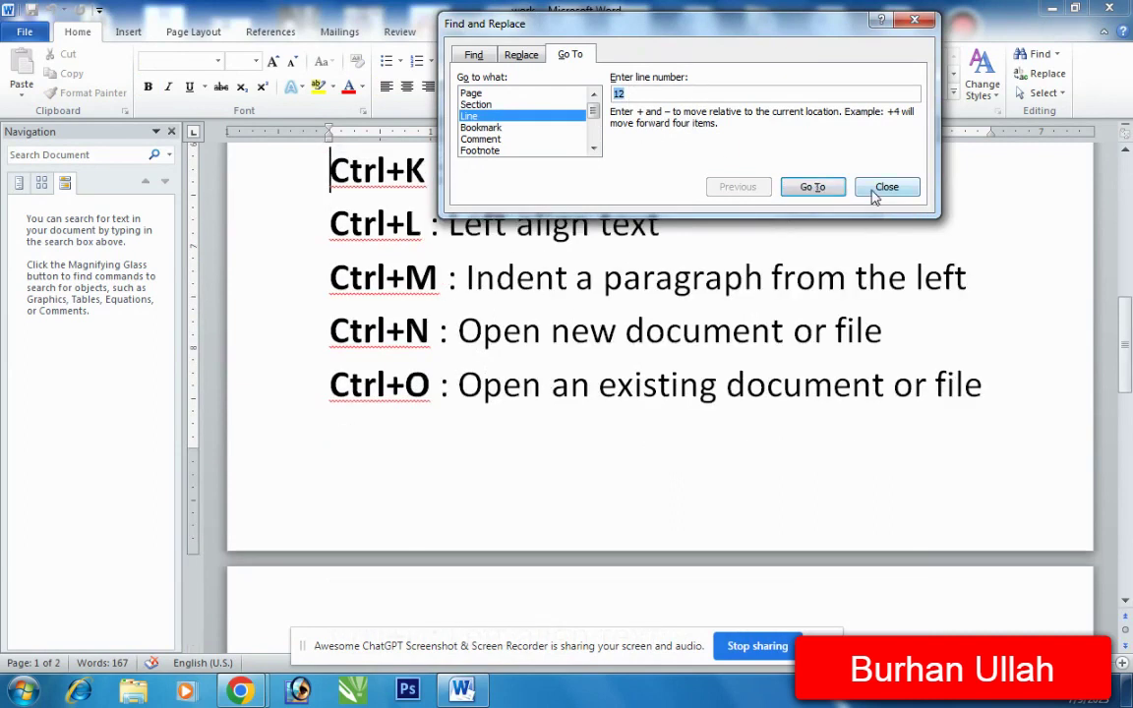
pyautogui.click(887, 186)
# Justify the shortcut list with Ctrl+J, then return it to left alignment with Ctrl+L.
pyautogui.scroll(2, 335, 293)
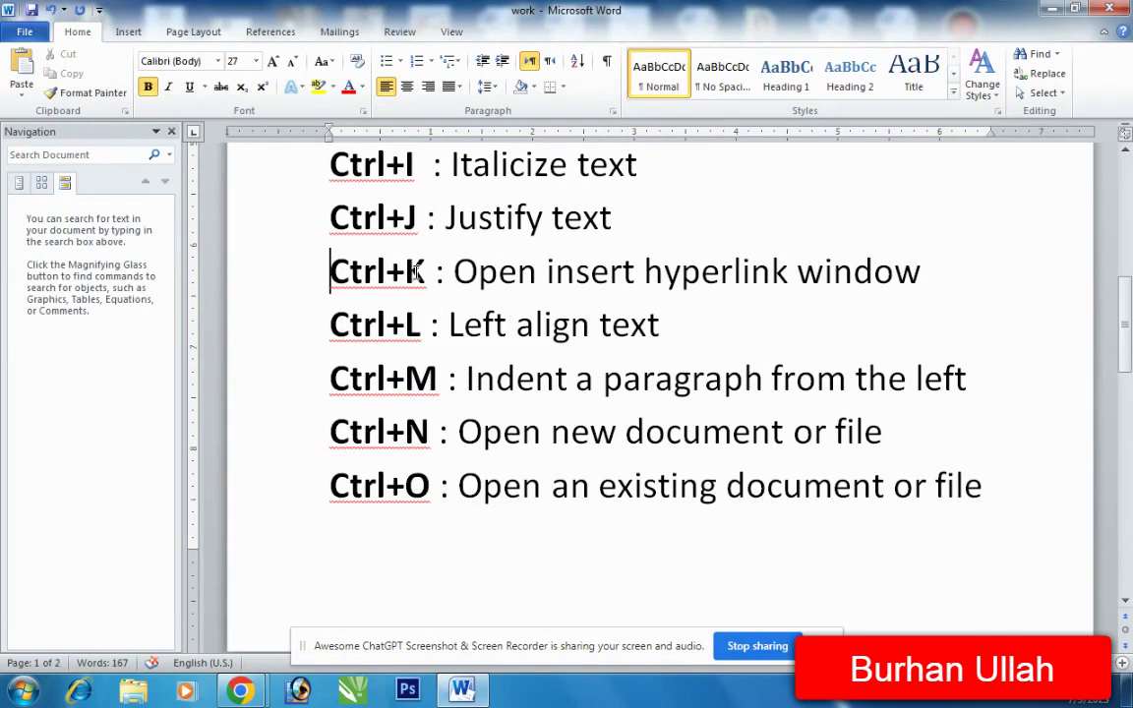
pyautogui.click(721, 323)
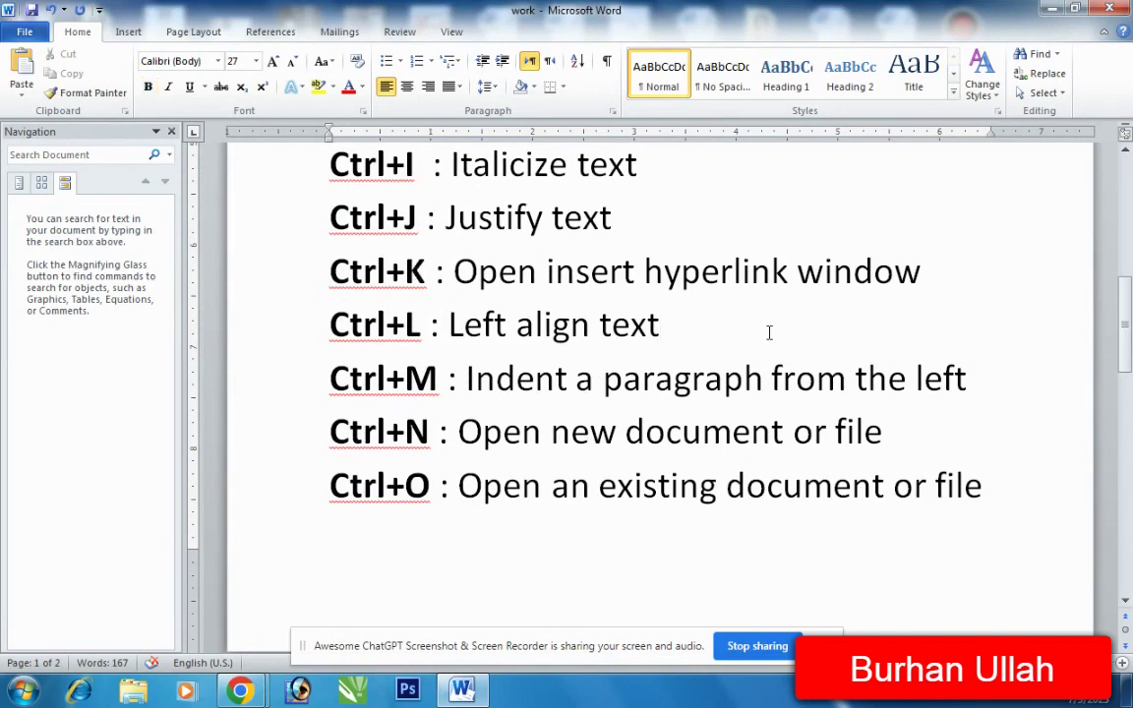
pyautogui.hotkey('ctrl', 'j')
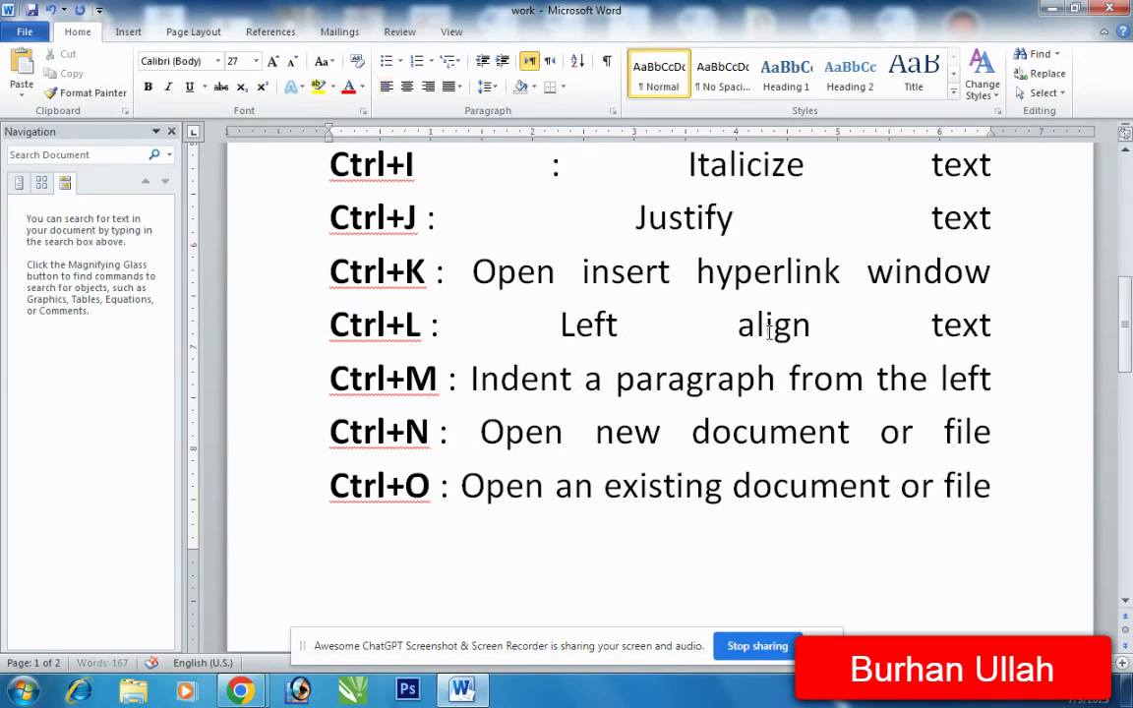
pyautogui.hotkey('ctrl', 'j')
pyautogui.hotkey('ctrl', 'j')
pyautogui.hotkey('ctrl', 'l')
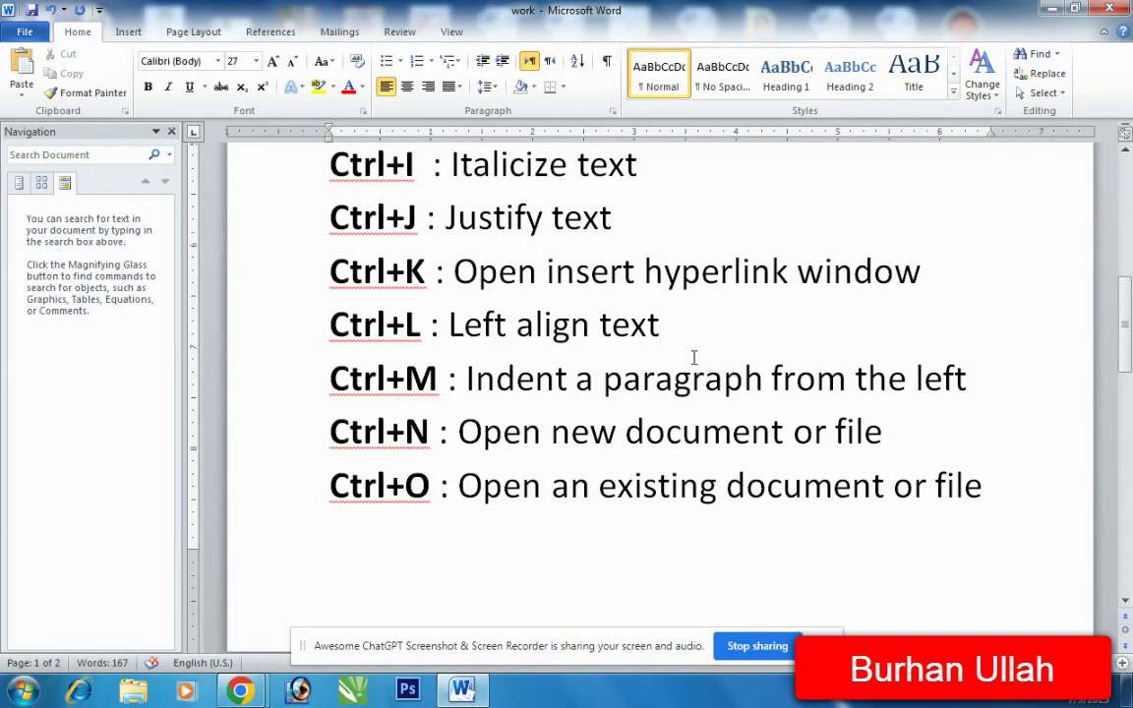
# Indent the list three steps with Ctrl+M, remove the indent with Ctrl+Shift+M, and close the Navigation pane.
pyautogui.hotkey('ctrl', 'm')
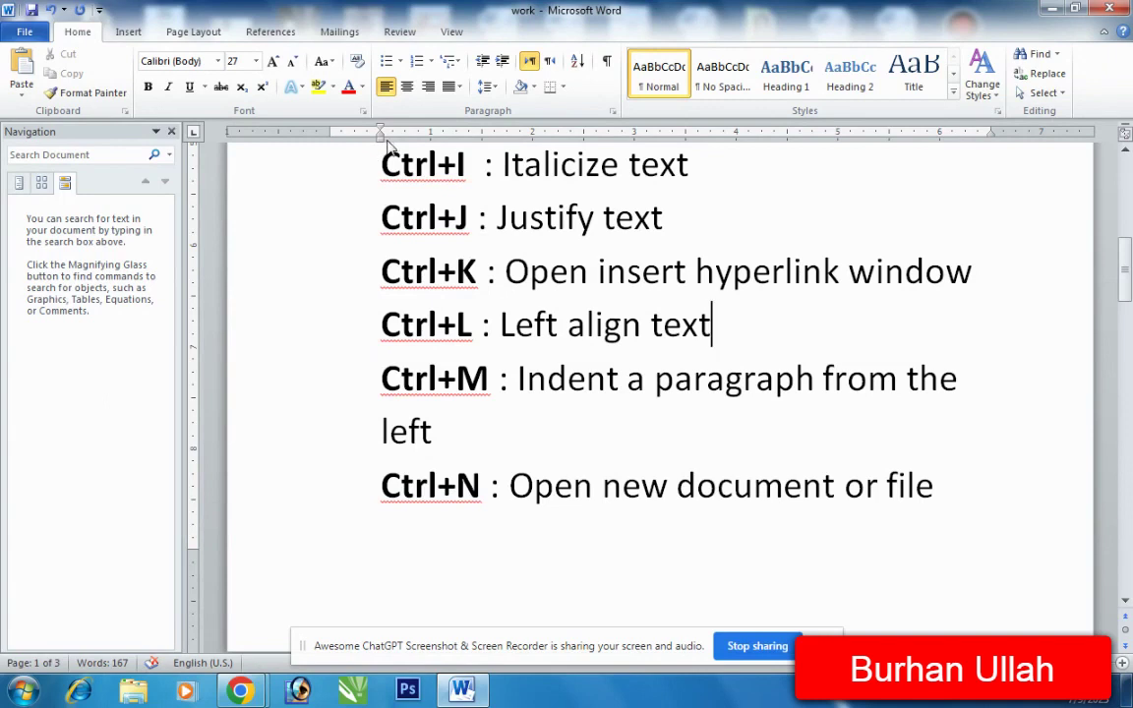
pyautogui.hotkey('ctrl', 'm')
pyautogui.hotkey('ctrl', 'm')
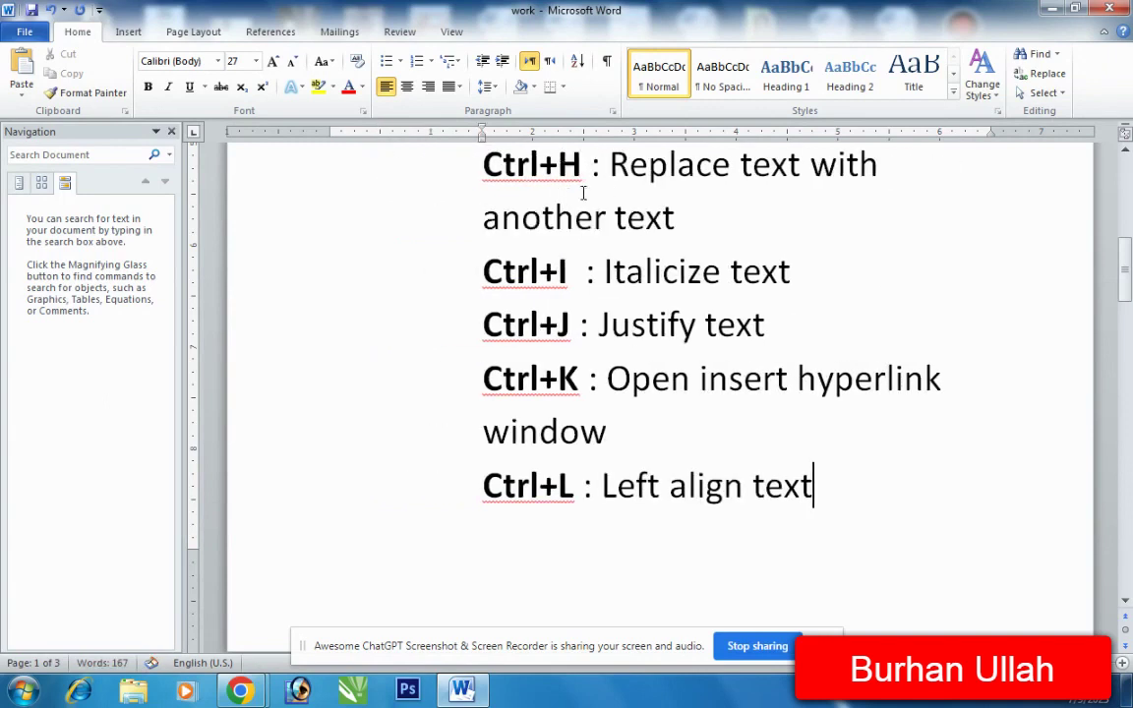
pyautogui.hotkey('ctrl', 'm')
pyautogui.hotkey('ctrl', 'm')
pyautogui.hotkey('ctrl', 'm')
pyautogui.hotkey('ctrl', 'shift', 'm')
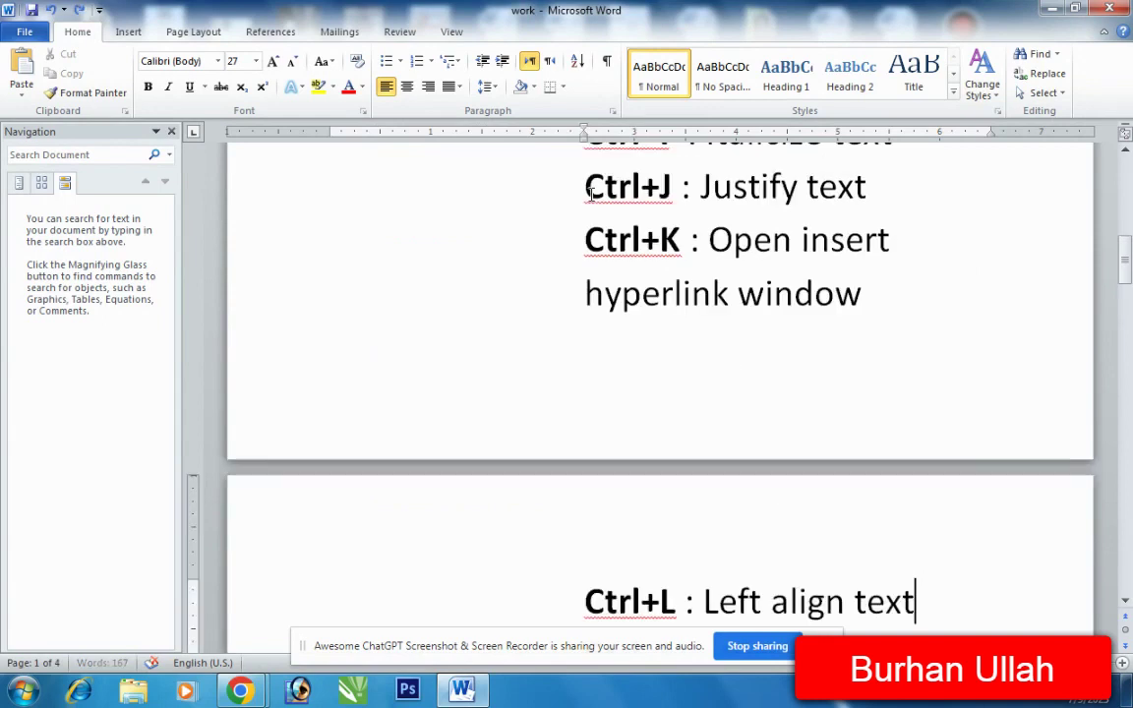
pyautogui.hotkey('ctrl', 'shift', 'm')
pyautogui.hotkey('ctrl', 'shift', 'm')
pyautogui.hotkey('ctrl', 'shift', 'm')
pyautogui.hotkey('ctrl', 'shift', 'm')
pyautogui.hotkey('ctrl', 'shift', 'm')
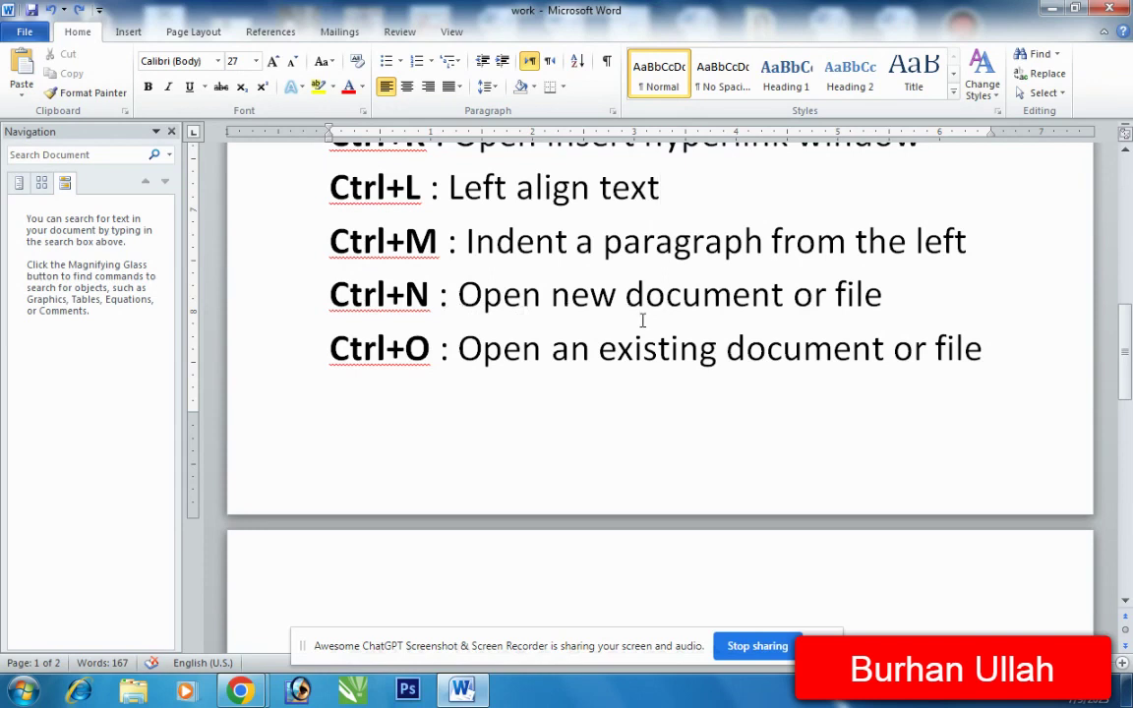
pyautogui.click(171, 132)
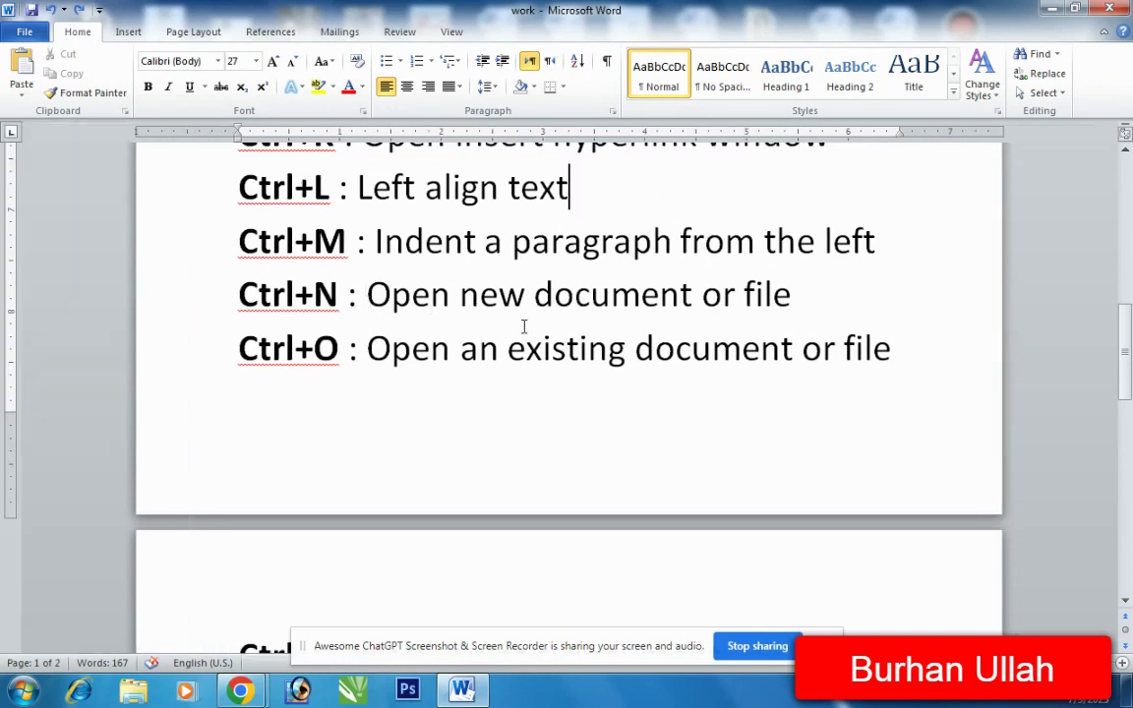
# Create and close a blank document with Ctrl+N, then open CONVERSA COACHING ACADEMY from the Desktop.
pyautogui.hotkey('ctrl', 'n')
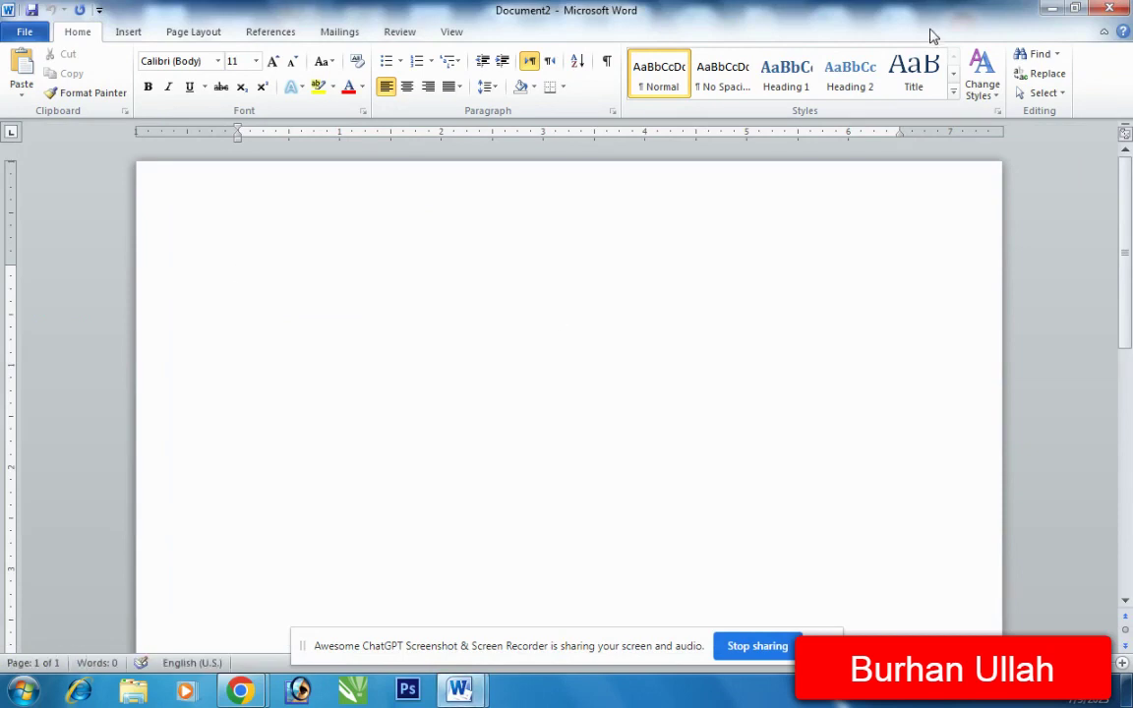
pyautogui.click(1109, 8)
pyautogui.scroll(-1, 619, 349)
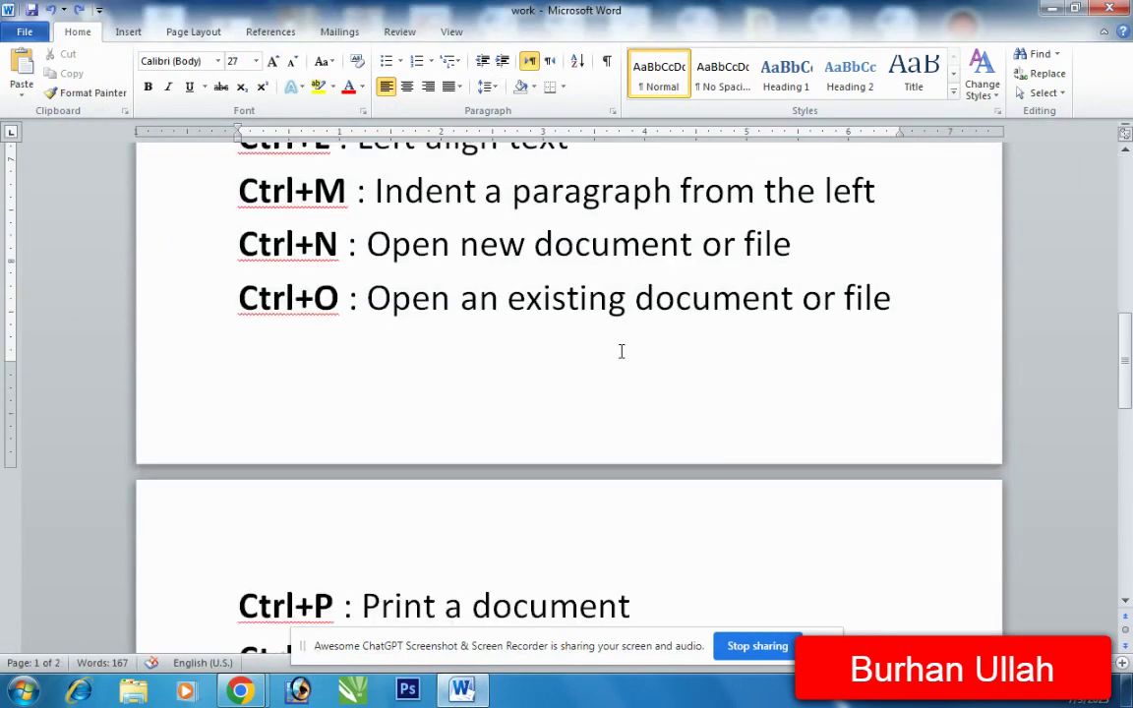
pyautogui.click(896, 298)
pyautogui.hotkey('ctrl', 'o')
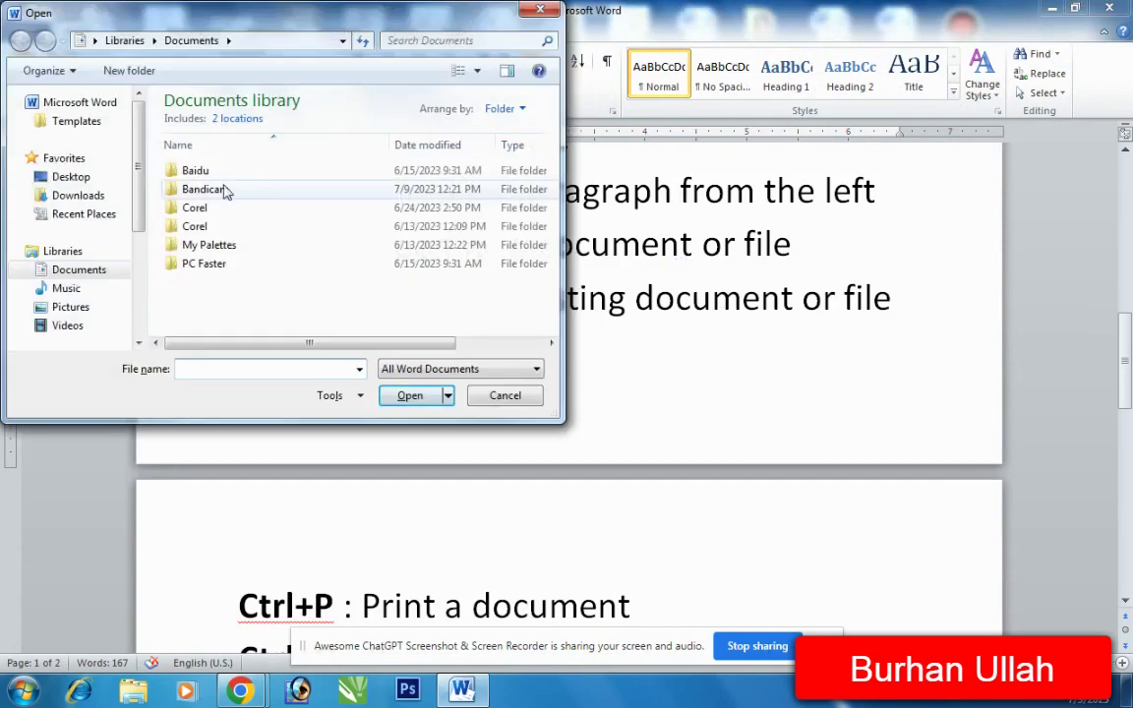
pyautogui.click(85, 182)
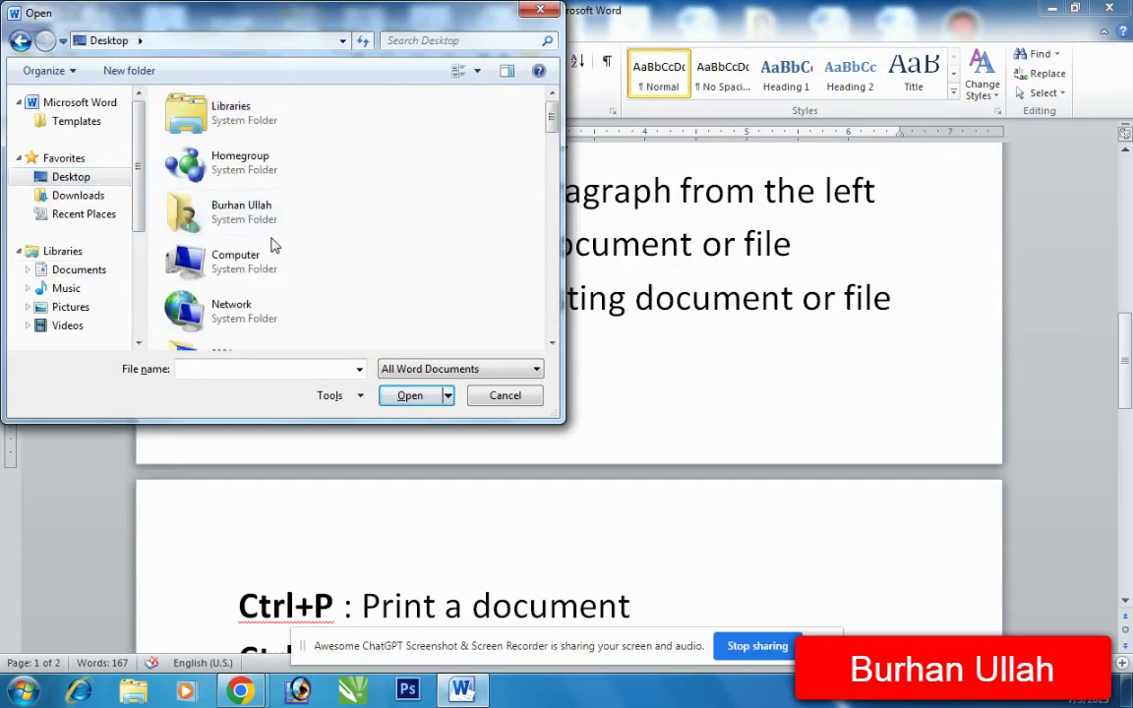
pyautogui.scroll(-5, 299, 238)
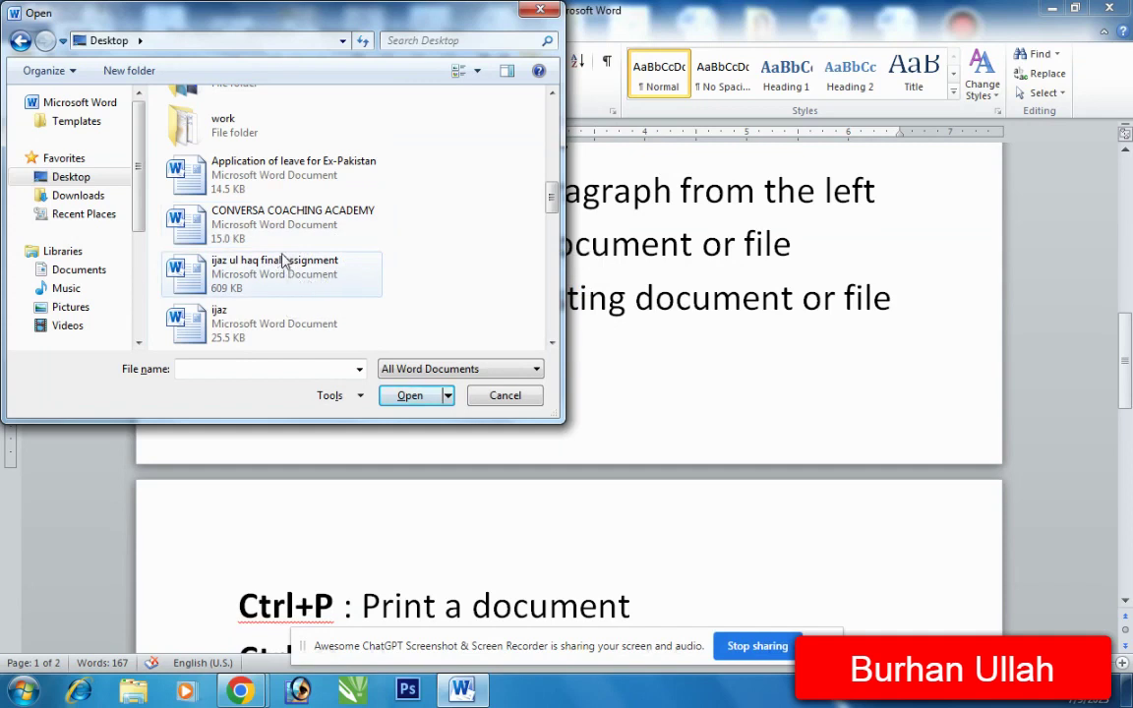
pyautogui.click(313, 233)
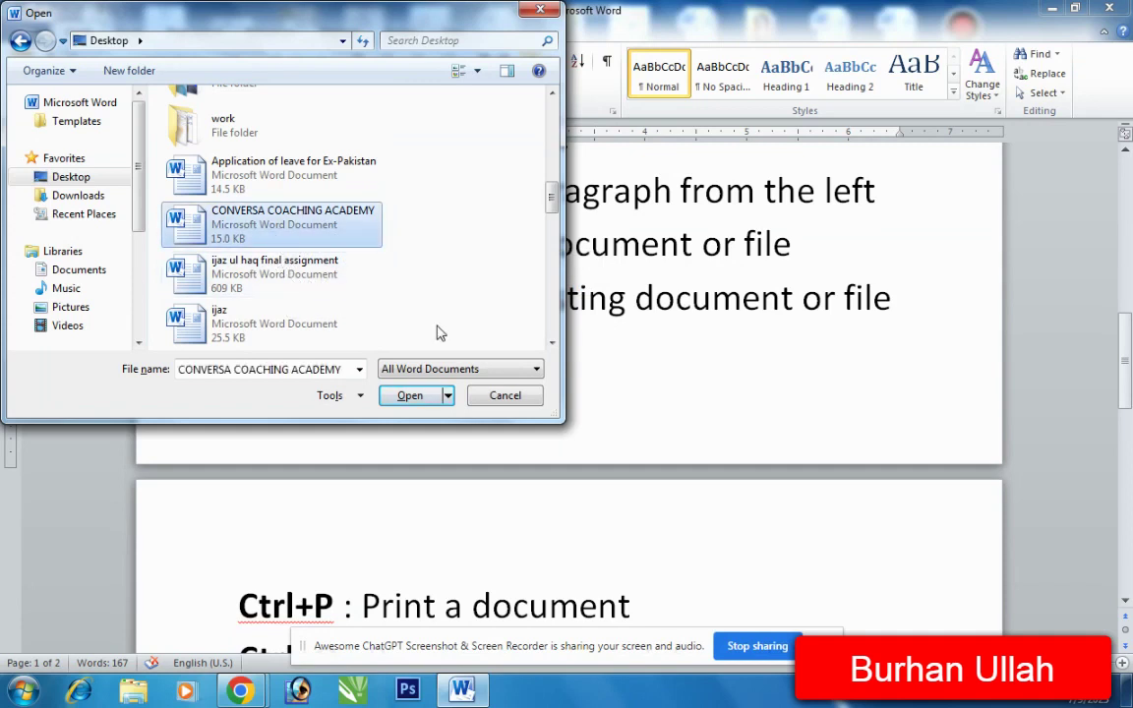
pyautogui.click(411, 396)
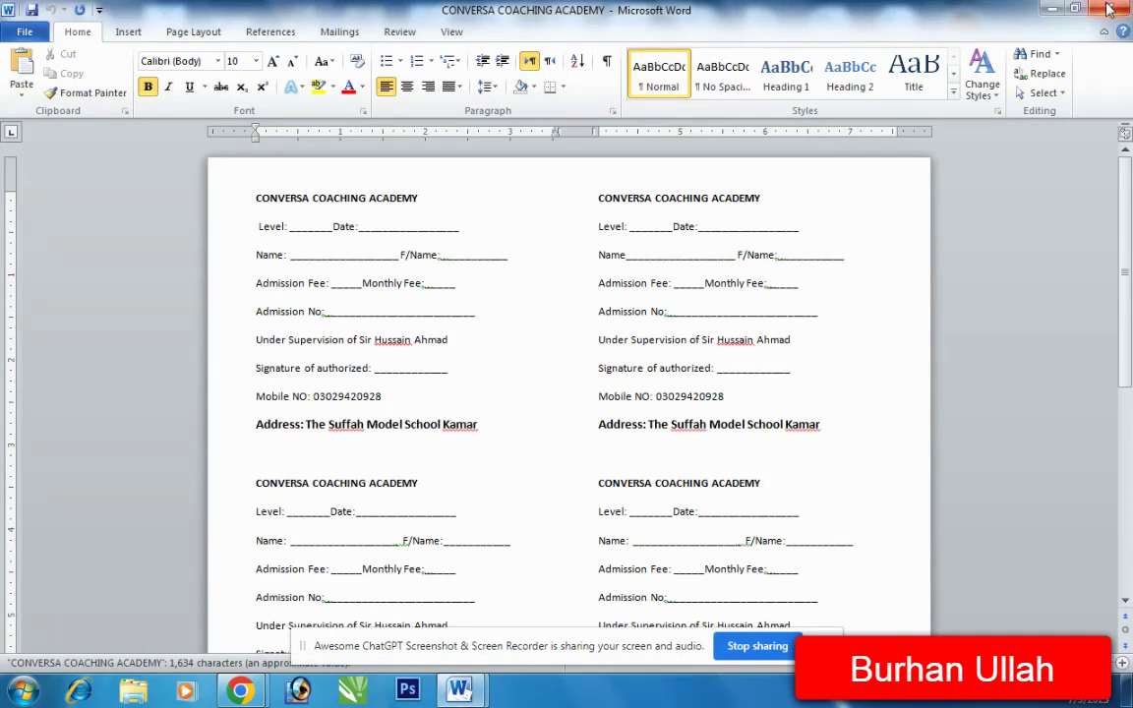
# Switch back to the 'work' document and bring up its print preview with Ctrl+P.
pyautogui.hotkey('alt', 'Tab')
pyautogui.scroll(-1, 686, 326)
pyautogui.scroll(-3, 687, 326)
pyautogui.click(689, 398)
pyautogui.hotkey('ctrl', 'p')
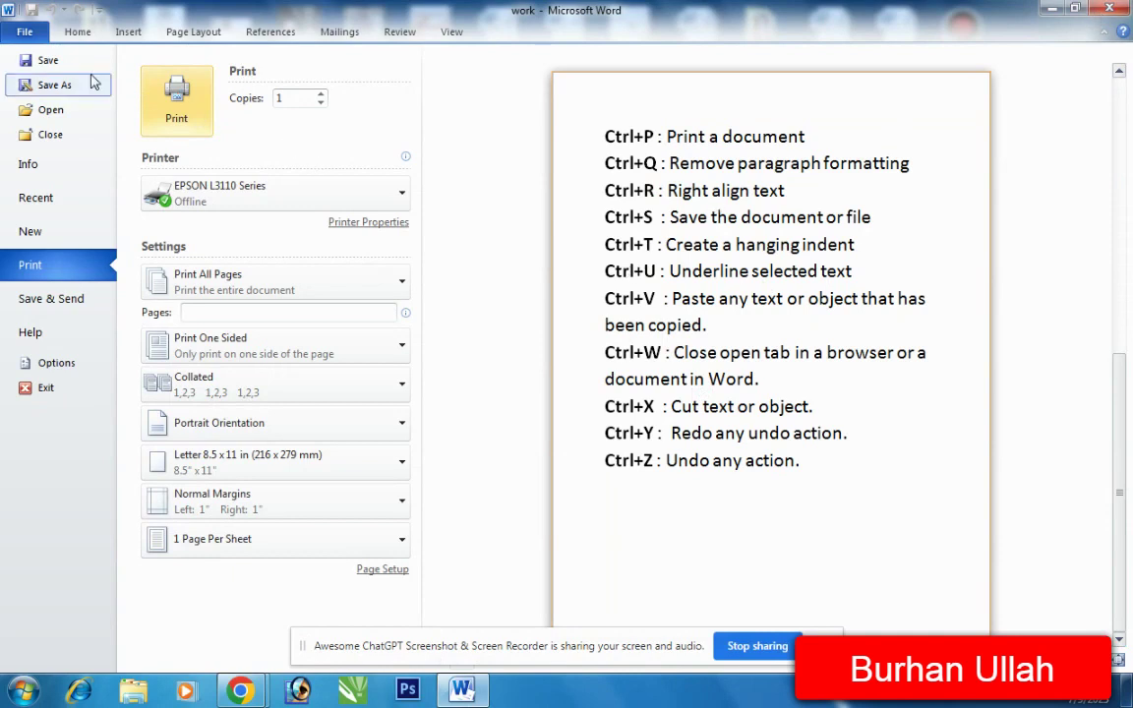
# Choose the EPSON T60 Series printer and A4 210 x 297 mm paper, then go back to the Home tab.
pyautogui.click(228, 192)
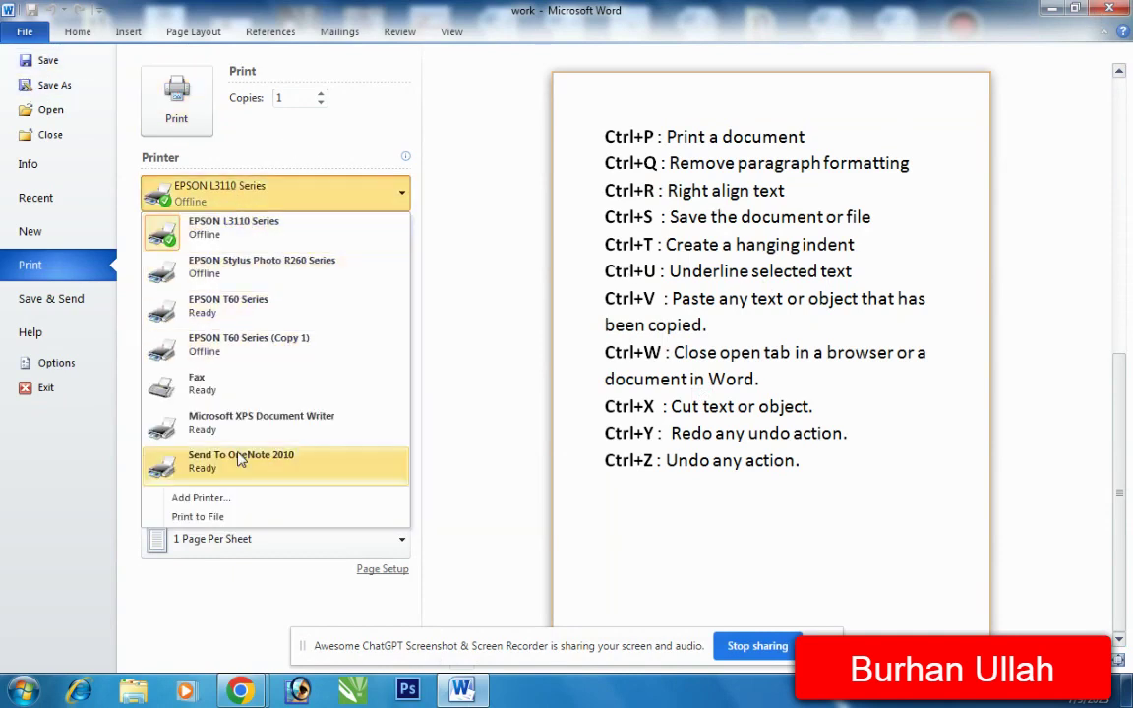
pyautogui.click(228, 313)
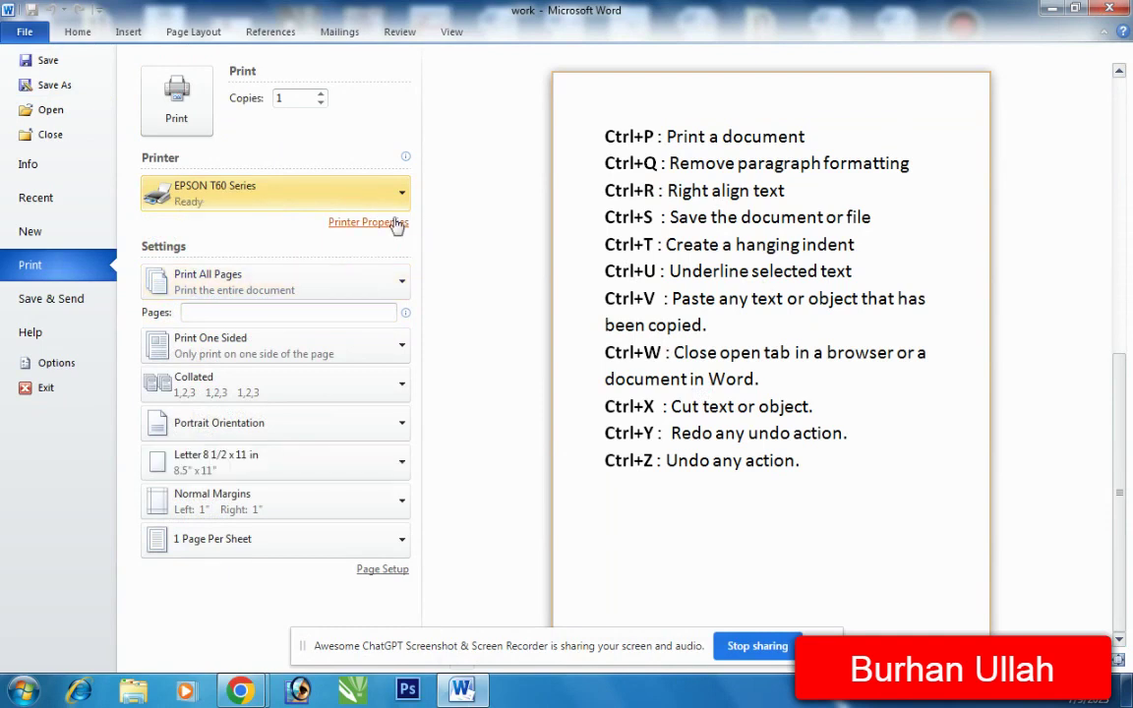
pyautogui.click(243, 468)
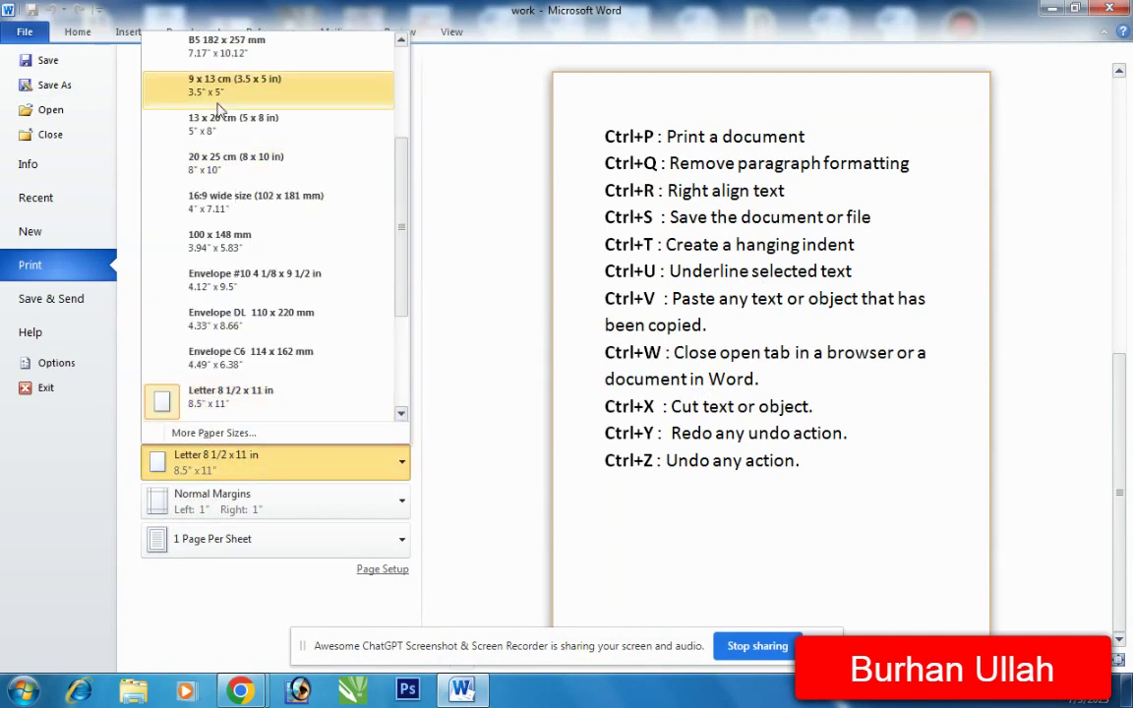
pyautogui.scroll(2, 233, 86)
pyautogui.click(227, 45)
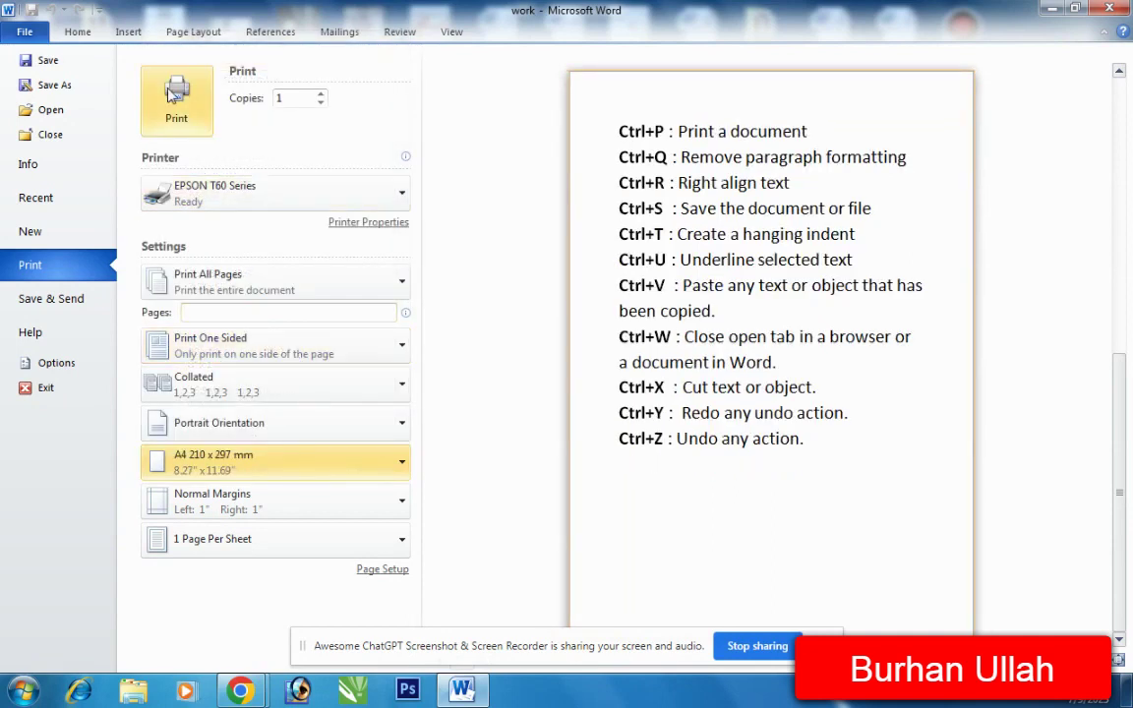
pyautogui.click(77, 32)
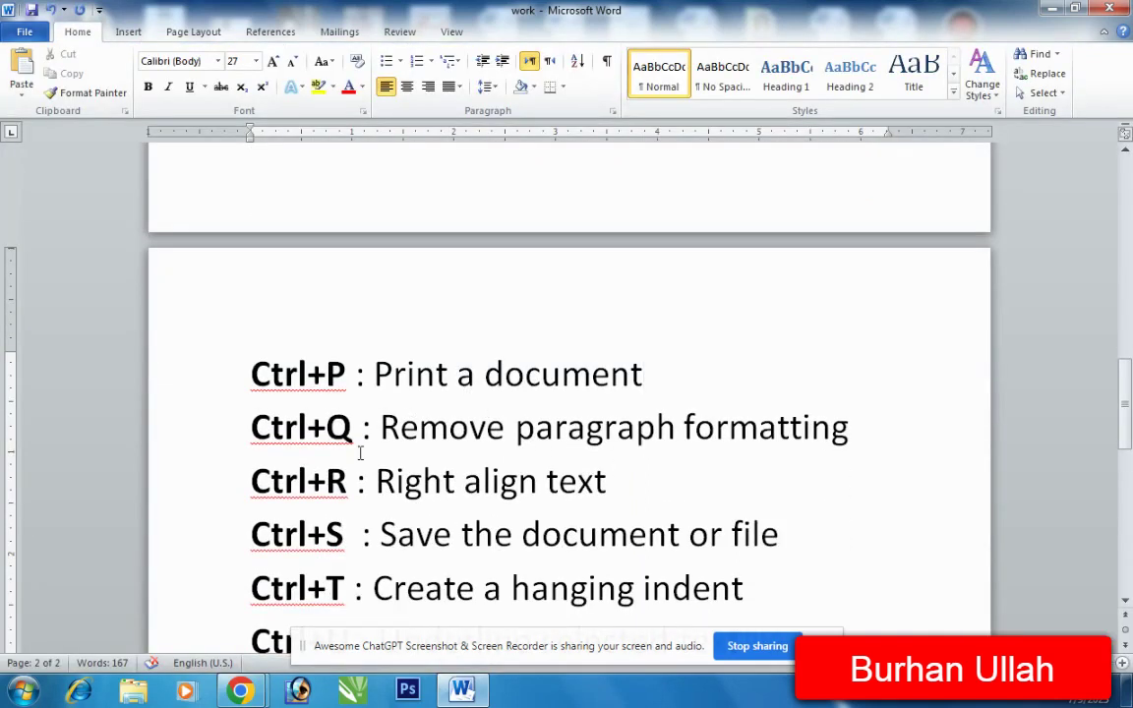
pyautogui.click(380, 428)
pyautogui.click(857, 433)
pyautogui.press('Return')
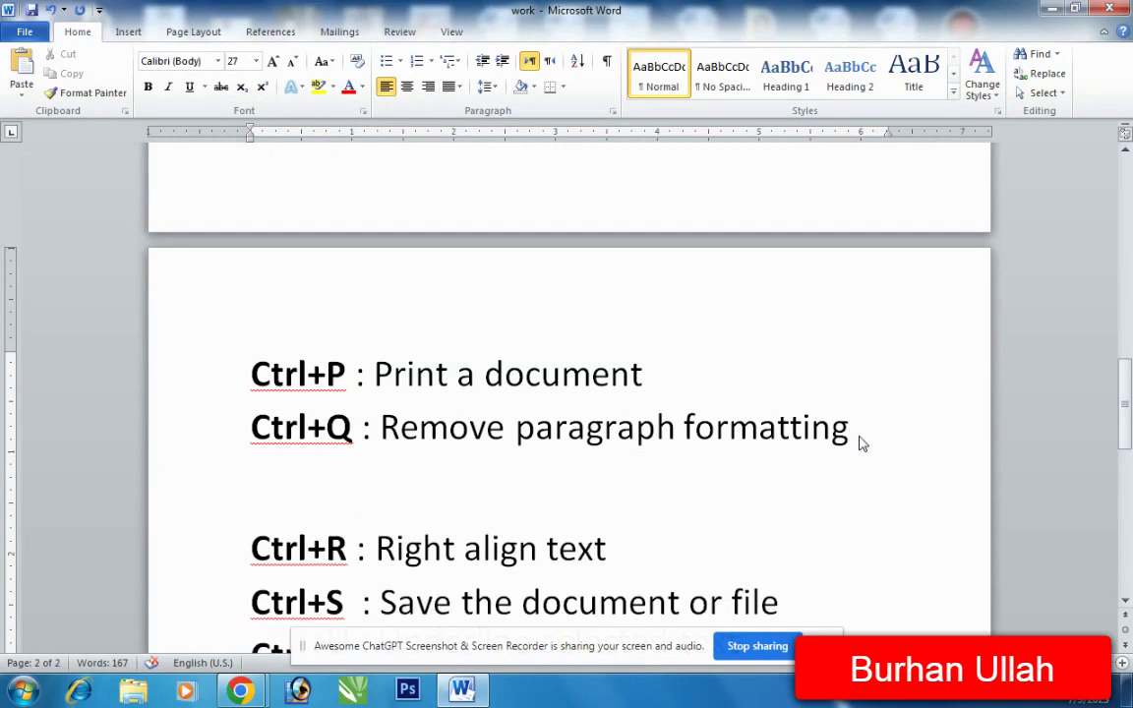
pyautogui.press('BackSpace')
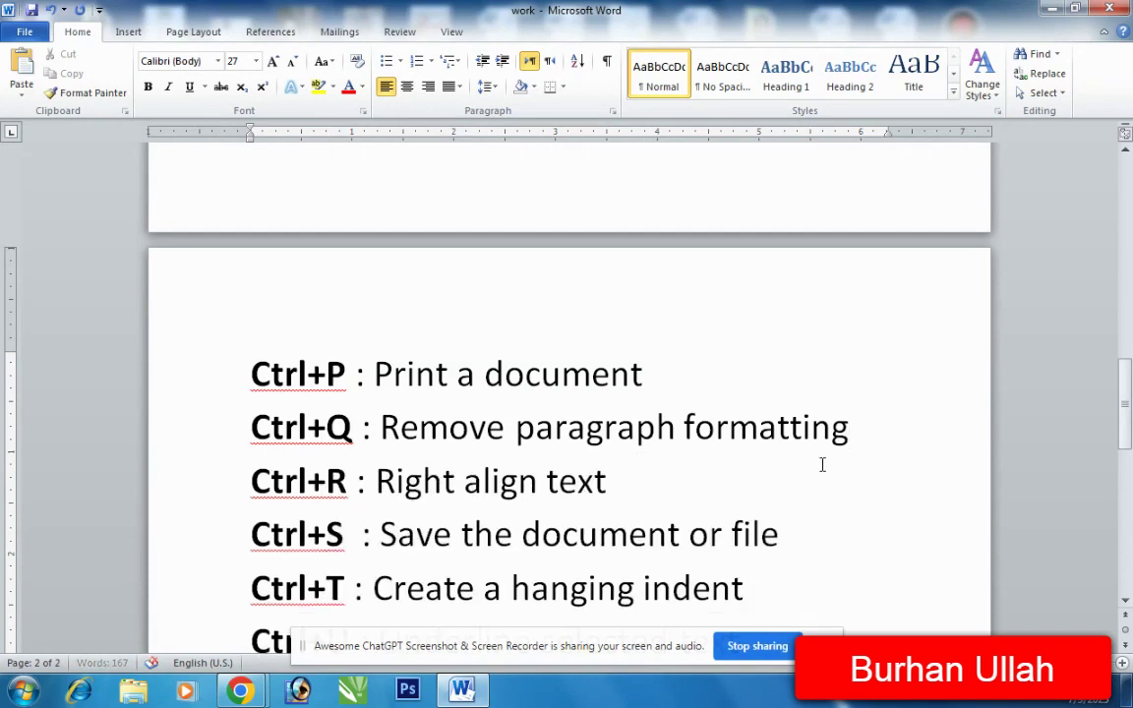
pyautogui.scroll(-1, 627, 474)
pyautogui.click(630, 423)
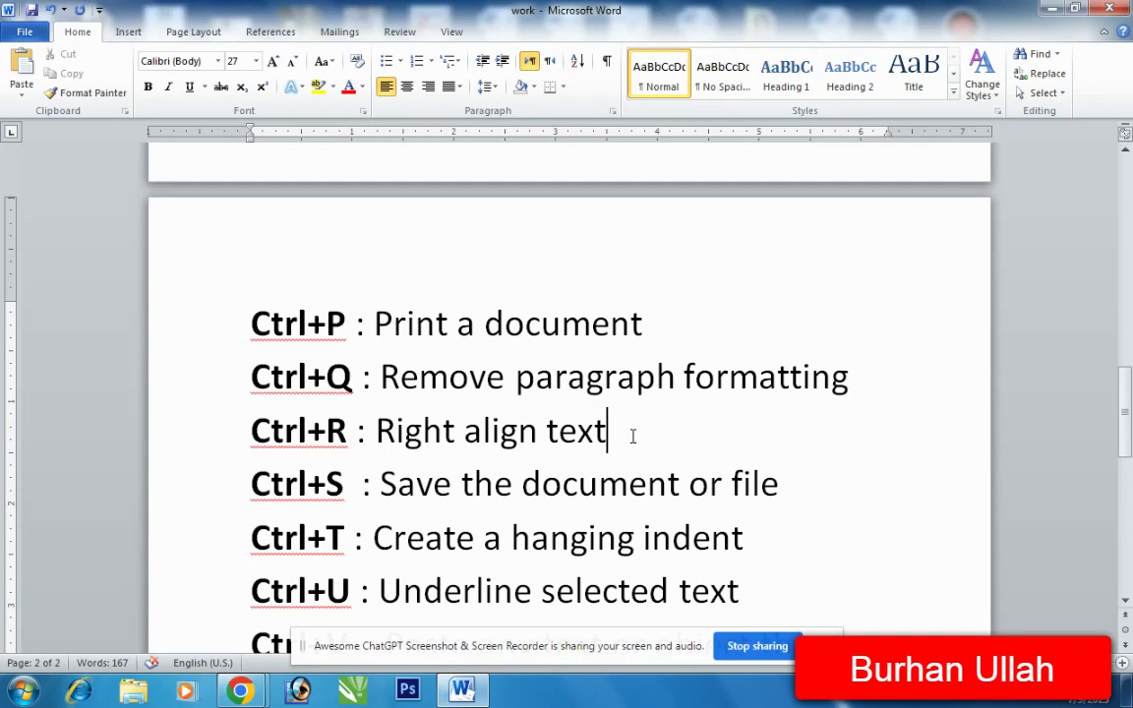
pyautogui.hotkey('ctrl', 'r')
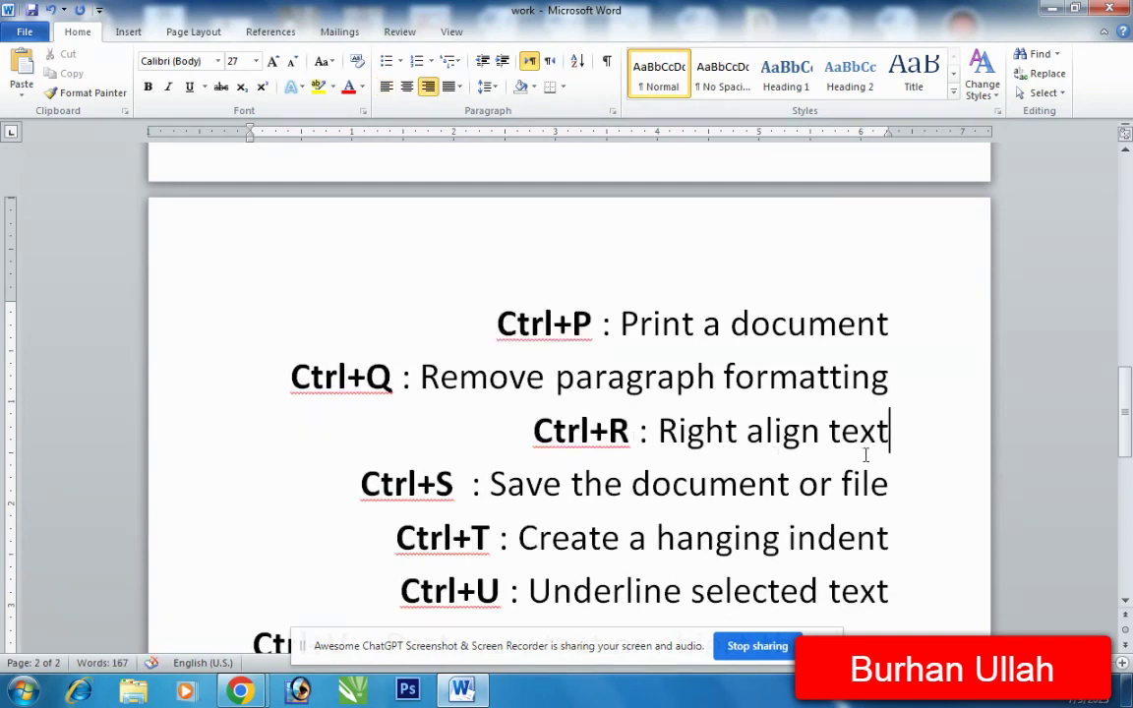
pyautogui.hotkey('ctrl', 'l')
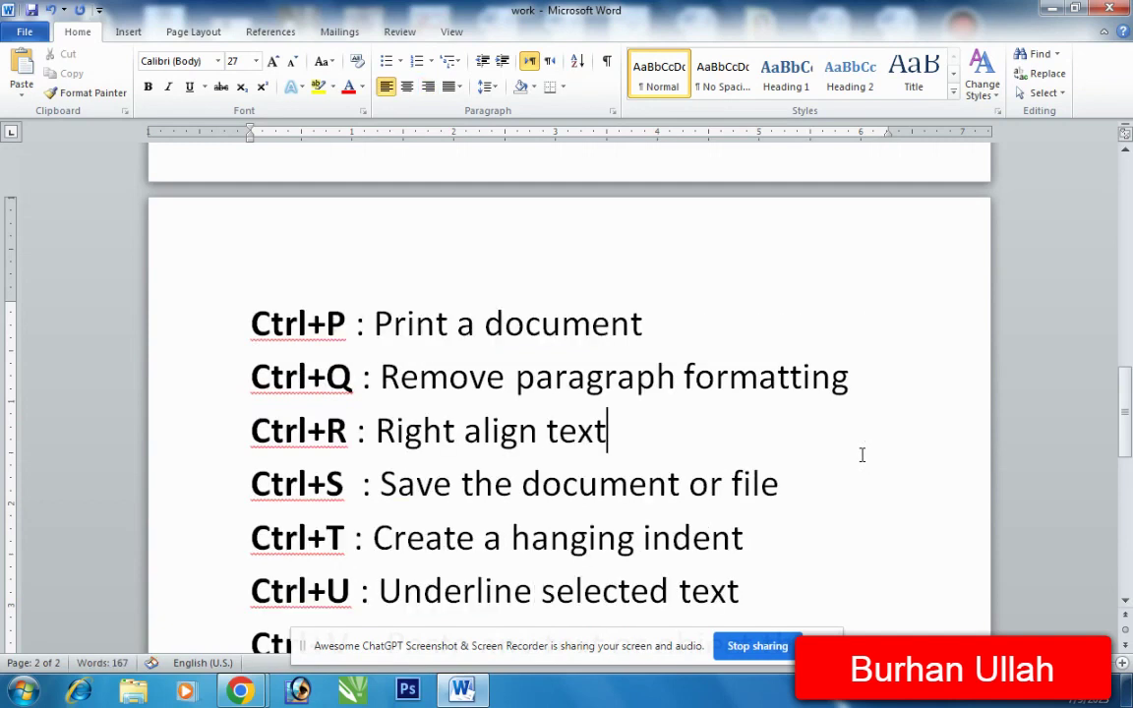
pyautogui.scroll(-1, 687, 516)
pyautogui.click(800, 448)
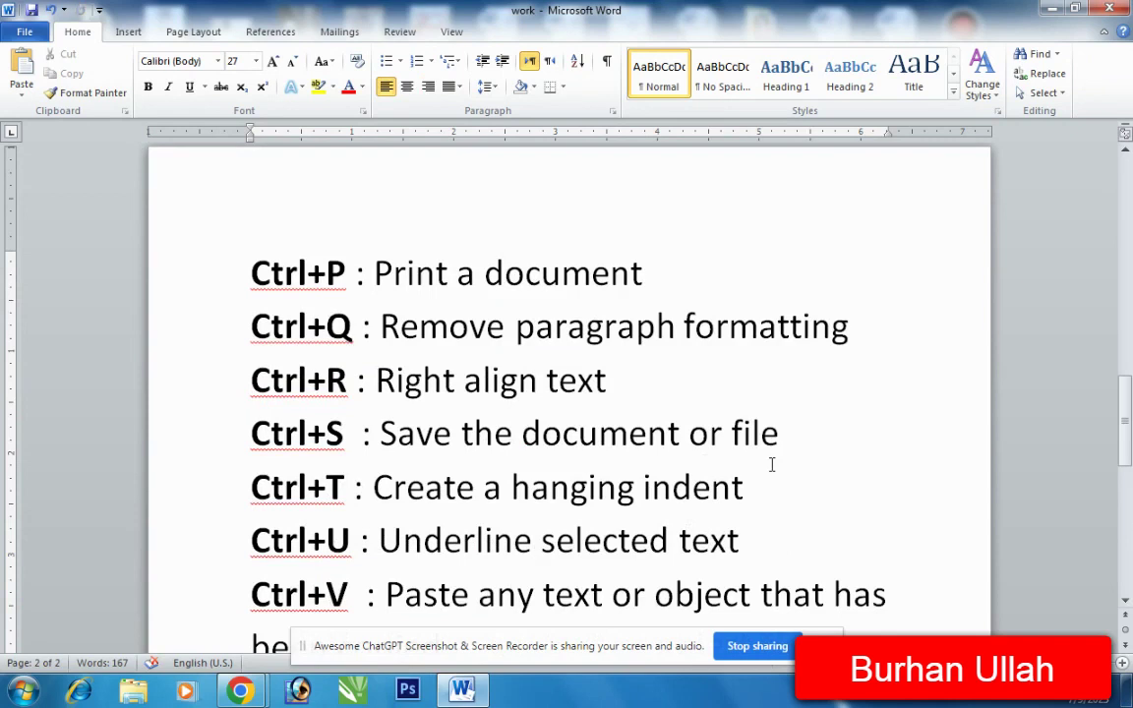
pyautogui.scroll(-1, 772, 464)
# Give the Ctrl+T paragraph a hanging indent with Ctrl+T, then remove it with Ctrl+Shift+T.
pyautogui.click(759, 444)
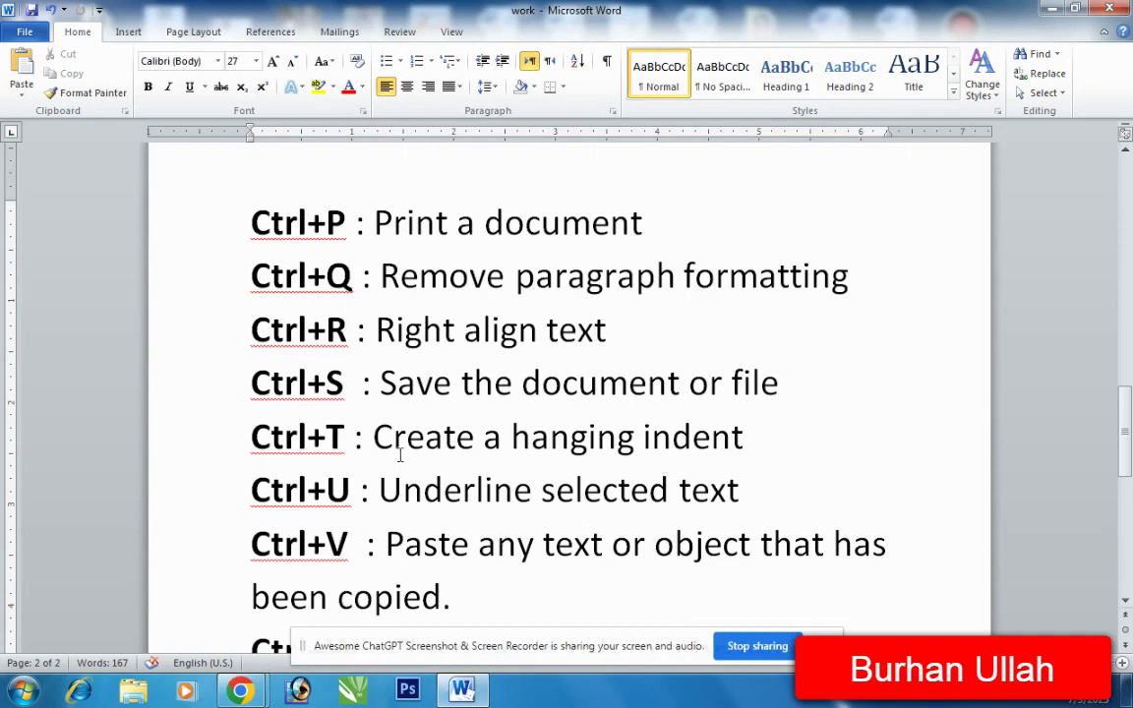
pyautogui.hotkey('ctrl', 't')
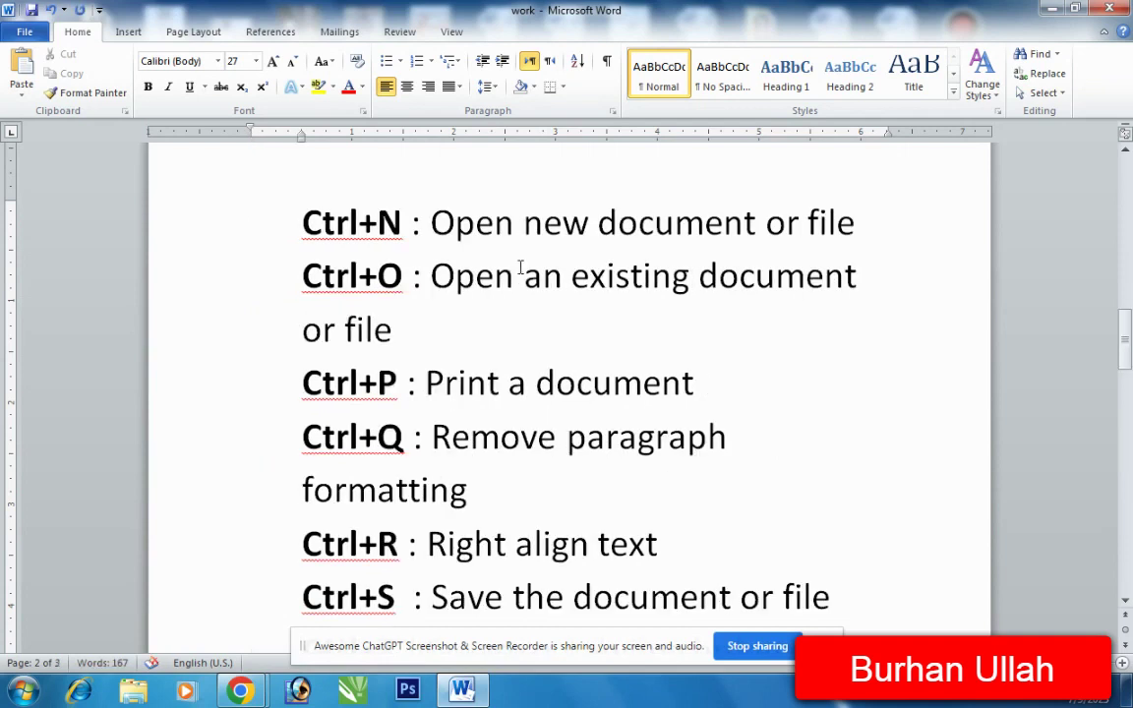
pyautogui.hotkey('ctrl', 'shift', 't')
pyautogui.scroll(3, 425, 302)
pyautogui.scroll(2, 413, 290)
pyautogui.scroll(2, 390, 327)
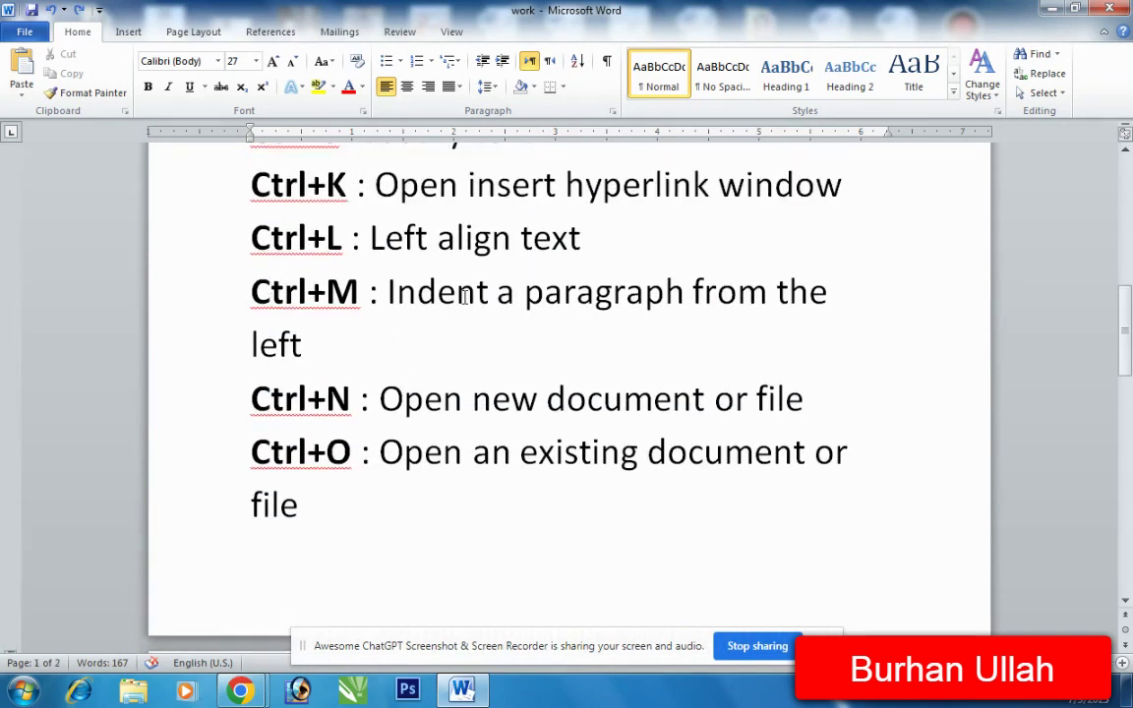
# Indent the paragraph three steps with Ctrl+M, then back one step with Ctrl+Shift+M.
pyautogui.hotkey('ctrl', 'm')
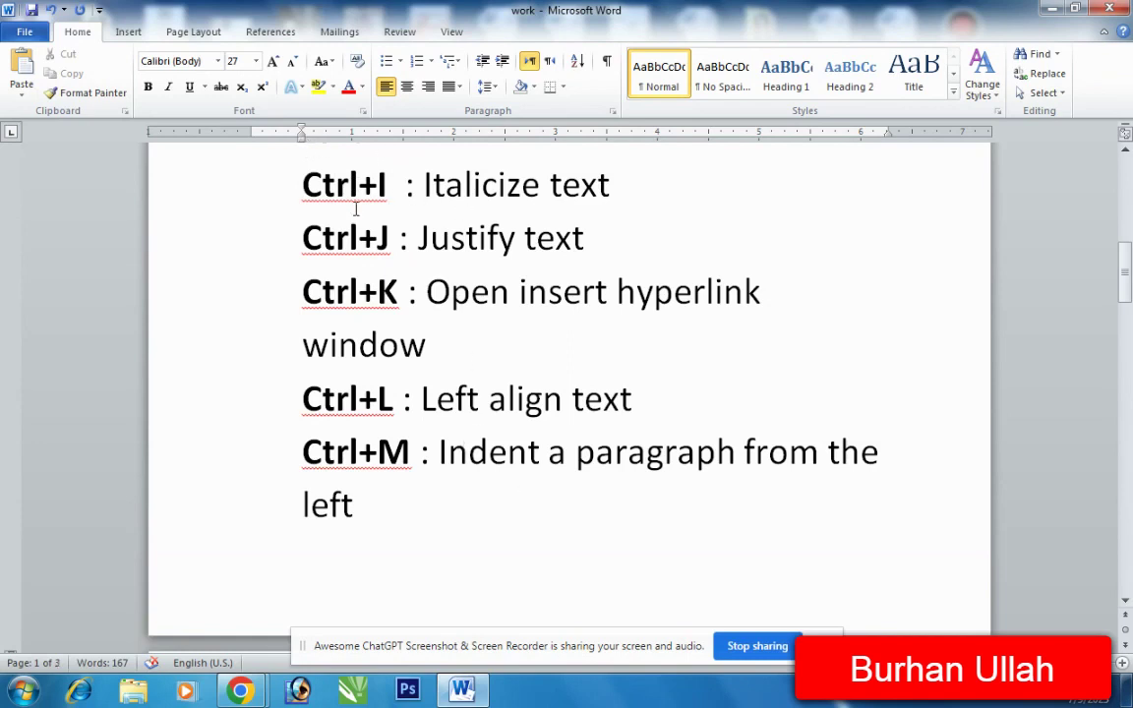
pyautogui.hotkey('ctrl', 'm')
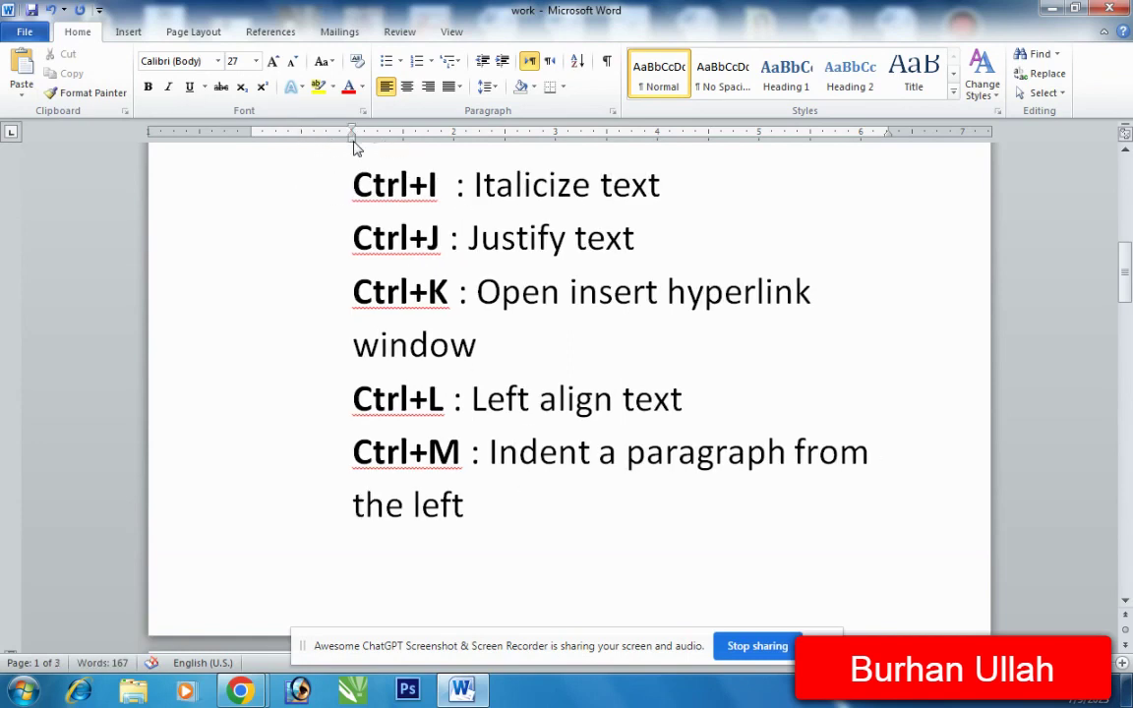
pyautogui.hotkey('ctrl', 'm')
pyautogui.hotkey('ctrl', 'm')
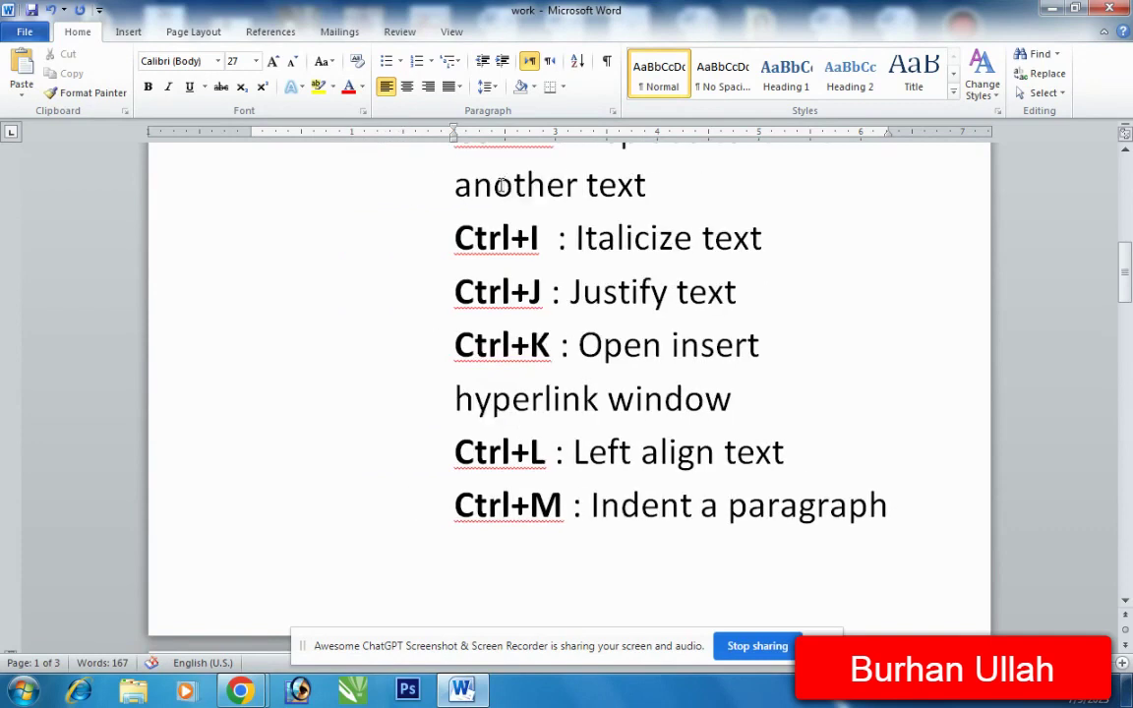
pyautogui.hotkey('ctrl', 'shift', 'm')
pyautogui.hotkey('ctrl', 'shift', 'm')
pyautogui.hotkey('ctrl', 'shift', 'm')
pyautogui.hotkey('ctrl', 'shift', 'm')
pyautogui.scroll(-2, 466, 237)
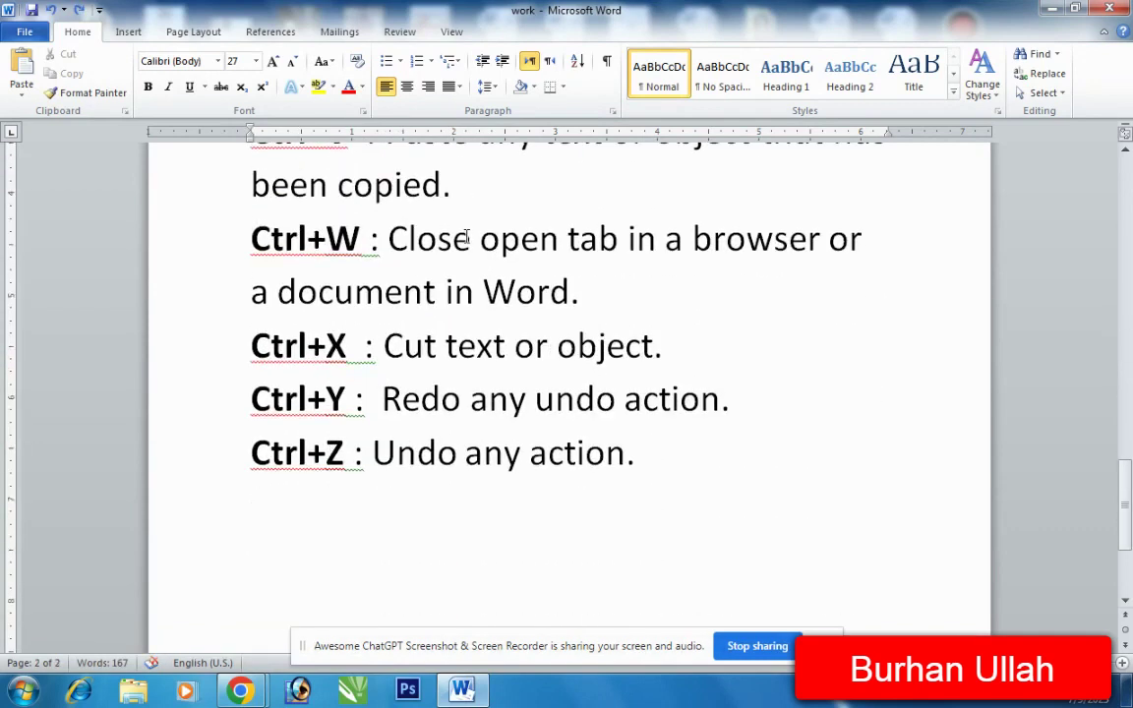
pyautogui.scroll(3, 466, 237)
# Drag the ruler's left indent marker further right, then reset the indent to zero with Ctrl+Shift+M and Ctrl+Q.
pyautogui.click(378, 276)
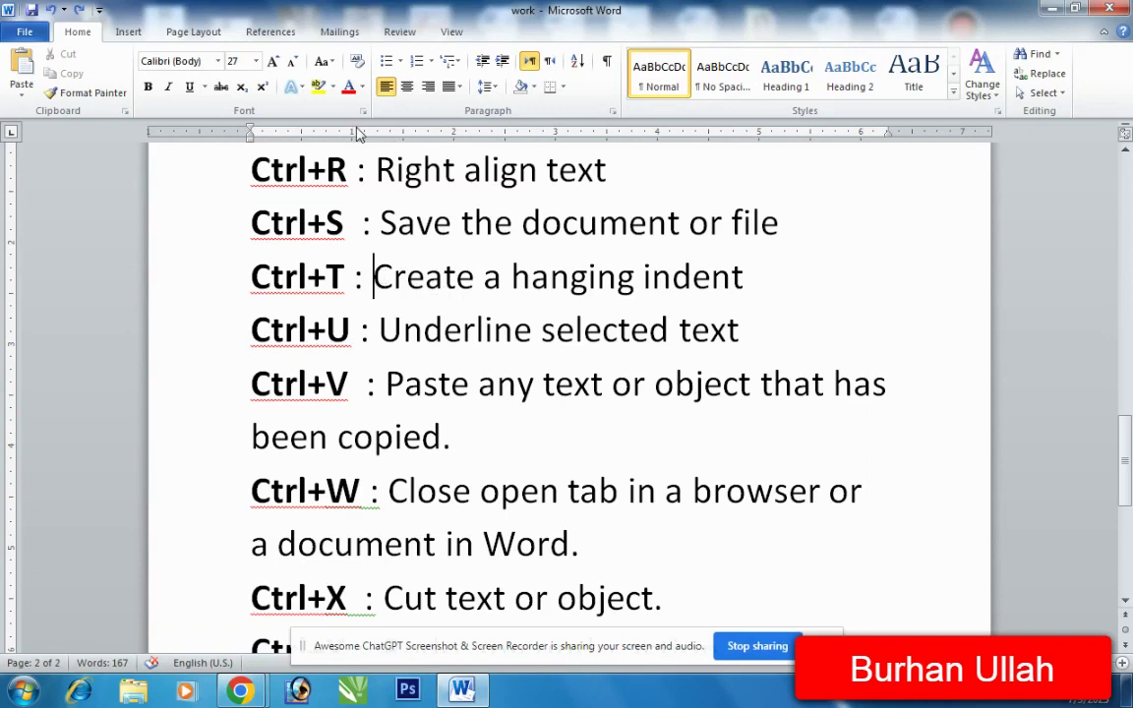
pyautogui.moveTo(251, 138); pyautogui.dragTo(300, 138)
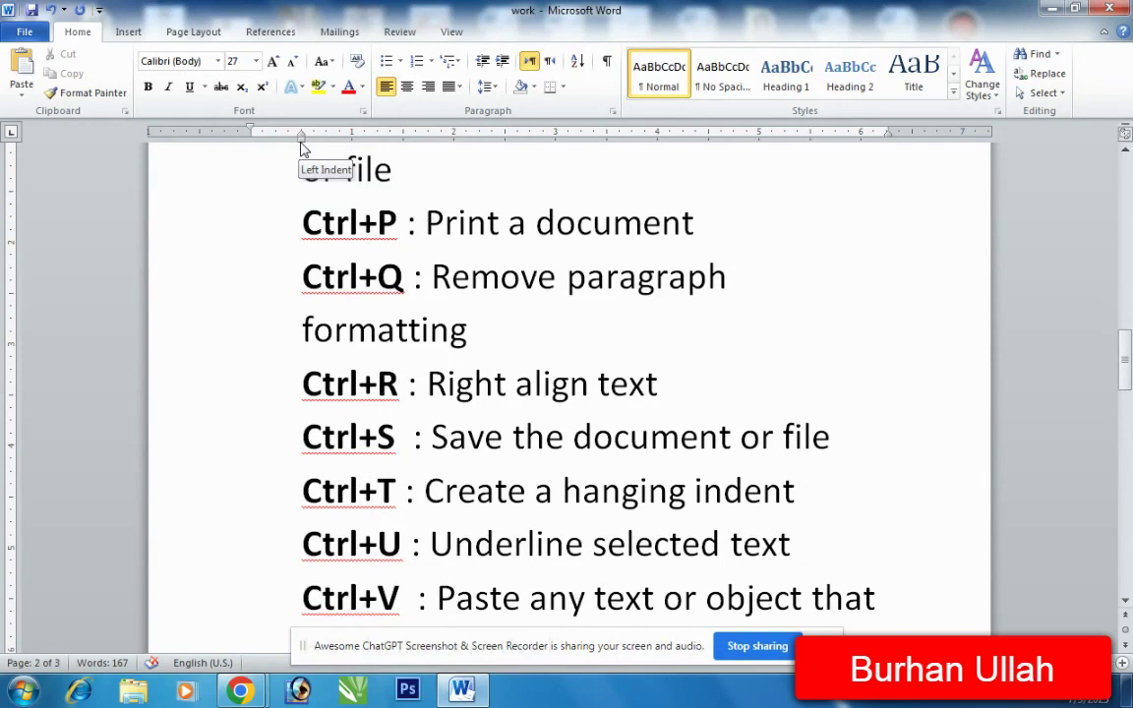
pyautogui.moveTo(303, 147); pyautogui.dragTo(403, 147)
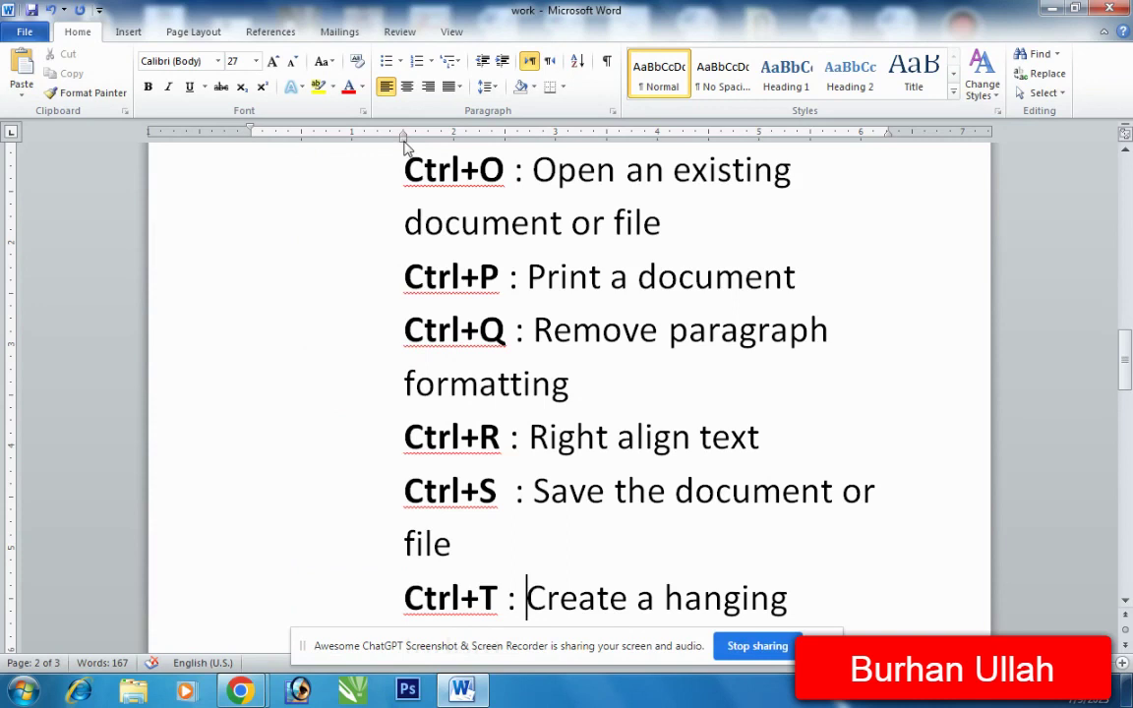
pyautogui.hotkey('ctrl', 'shift', 'm')
pyautogui.hotkey('ctrl', 'q')
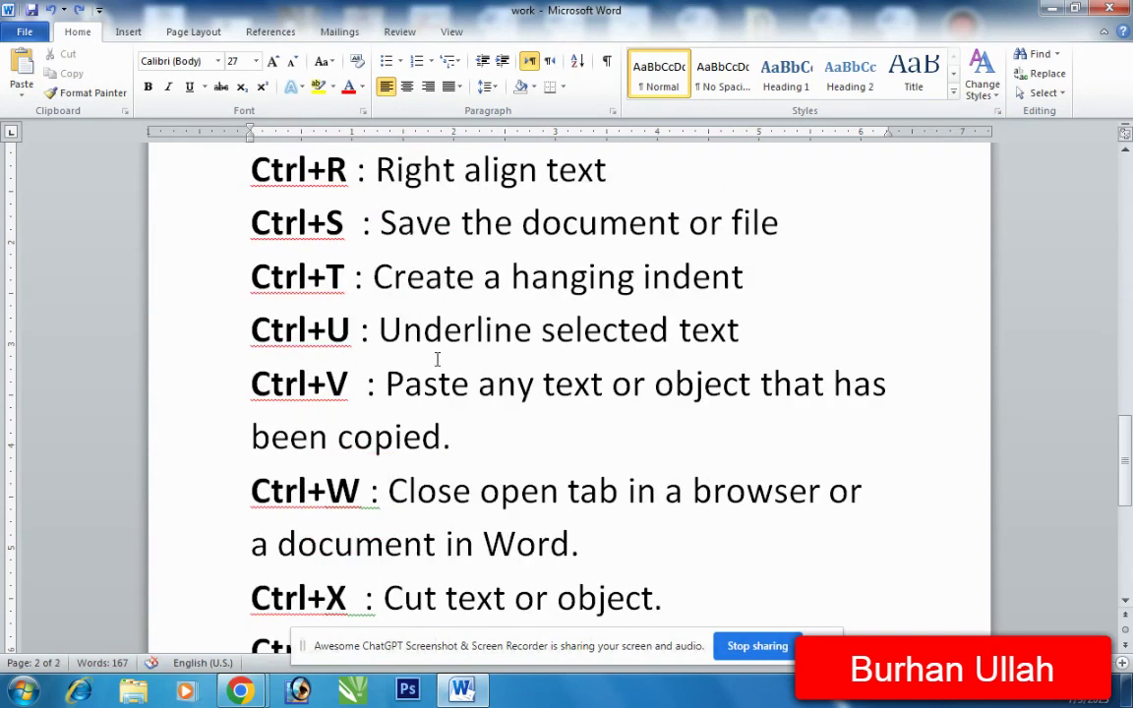
pyautogui.moveTo(746, 333); pyautogui.dragTo(379, 330)
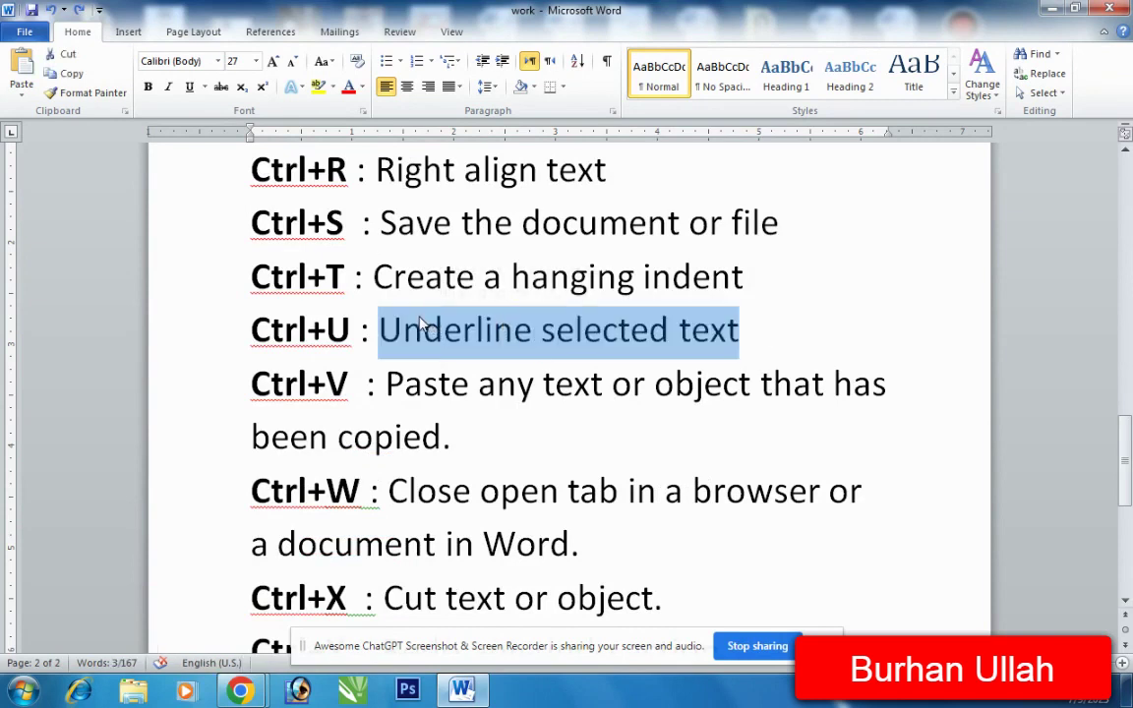
pyautogui.hotkey('ctrl', 'u')
pyautogui.click(534, 433)
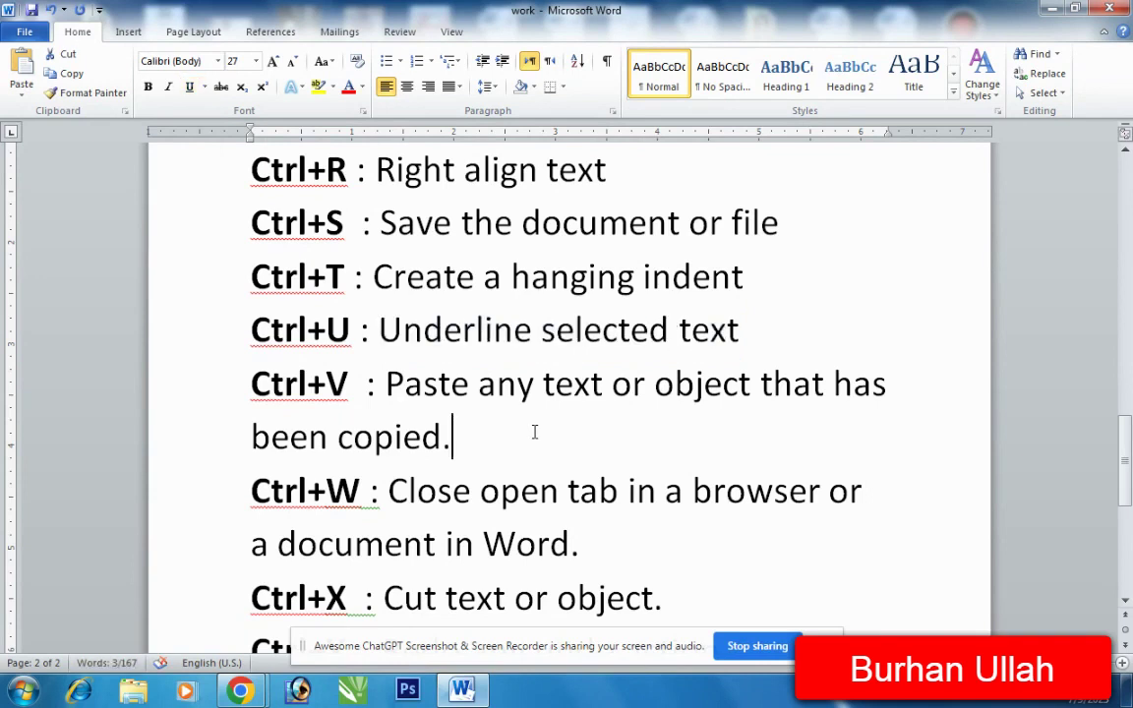
pyautogui.click(394, 390)
pyautogui.scroll(-1, 394, 390)
pyautogui.keyDown('shift'); pyautogui.click(462, 394); pyautogui.keyUp('shift')
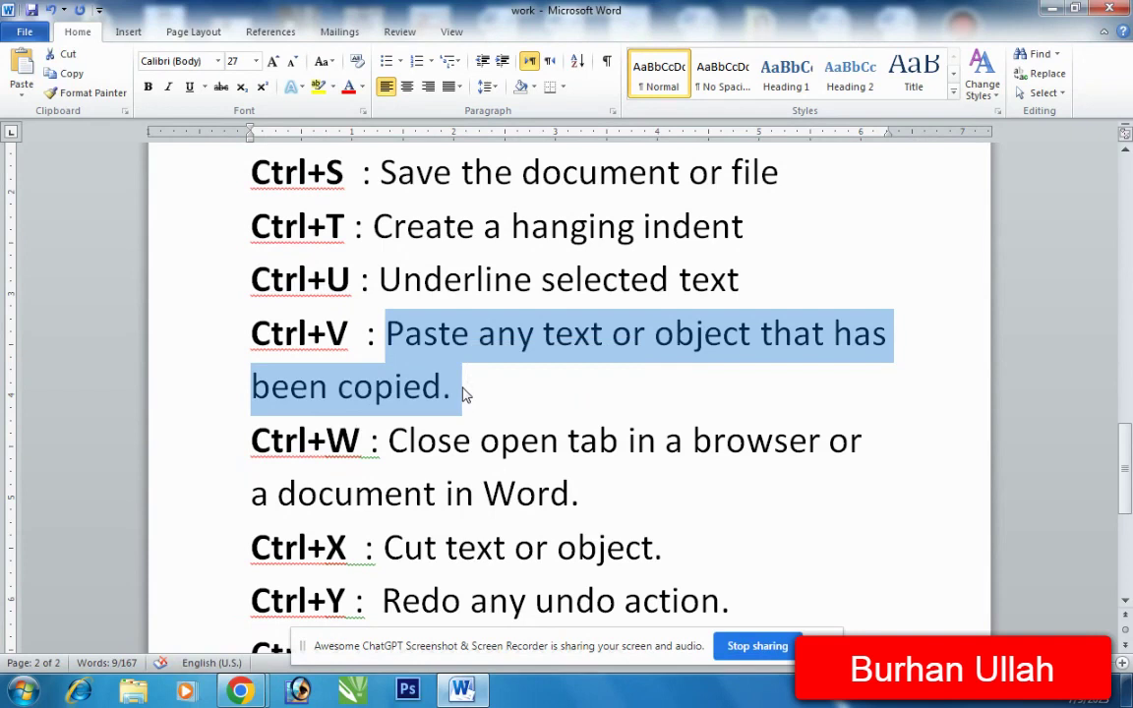
pyautogui.click(464, 391)
pyautogui.press('Return')
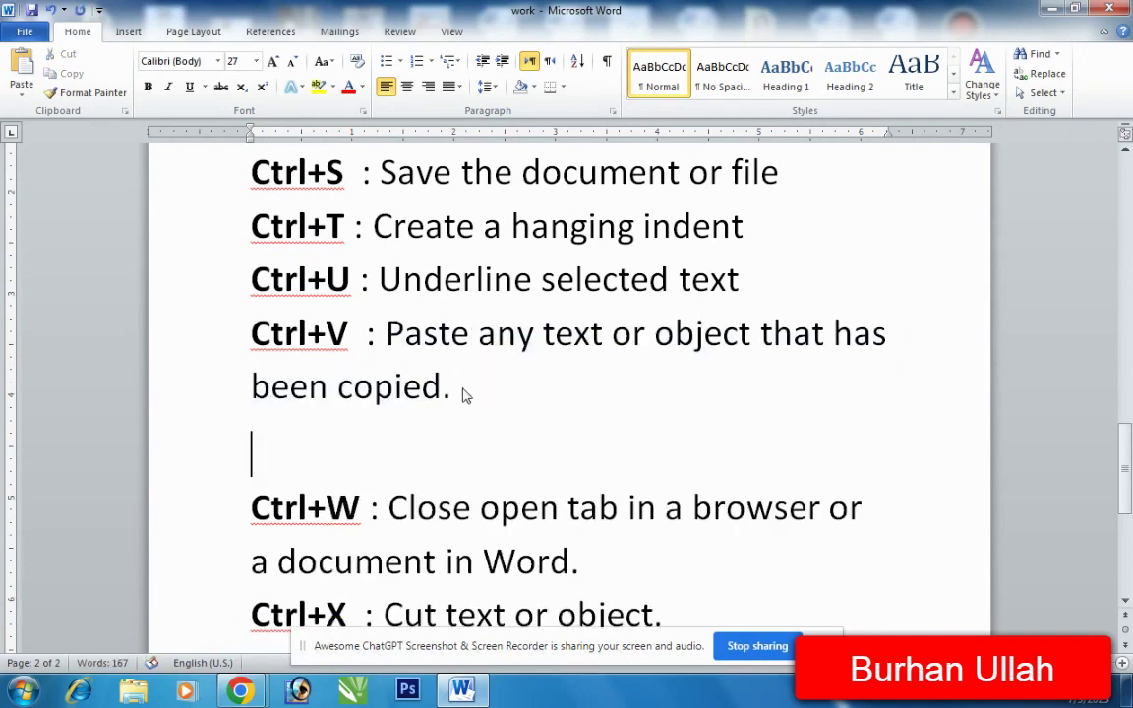
pyautogui.write('Paste any text or object that has been copied.')
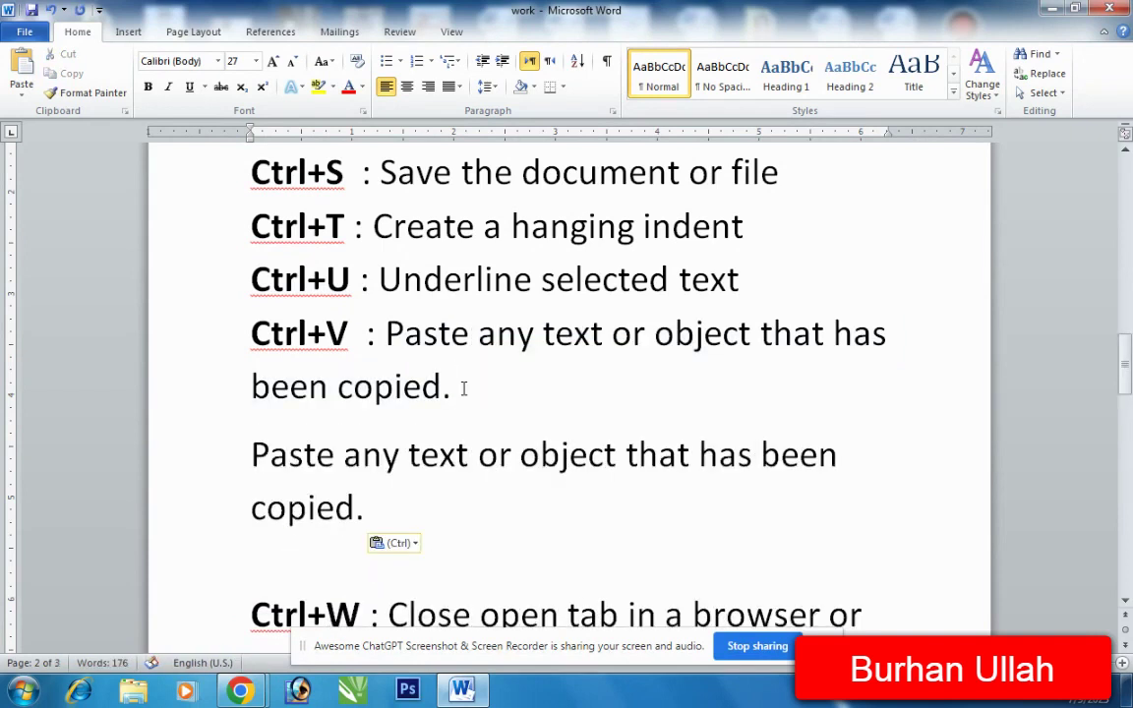
pyautogui.moveTo(462, 538); pyautogui.dragTo(305, 468)
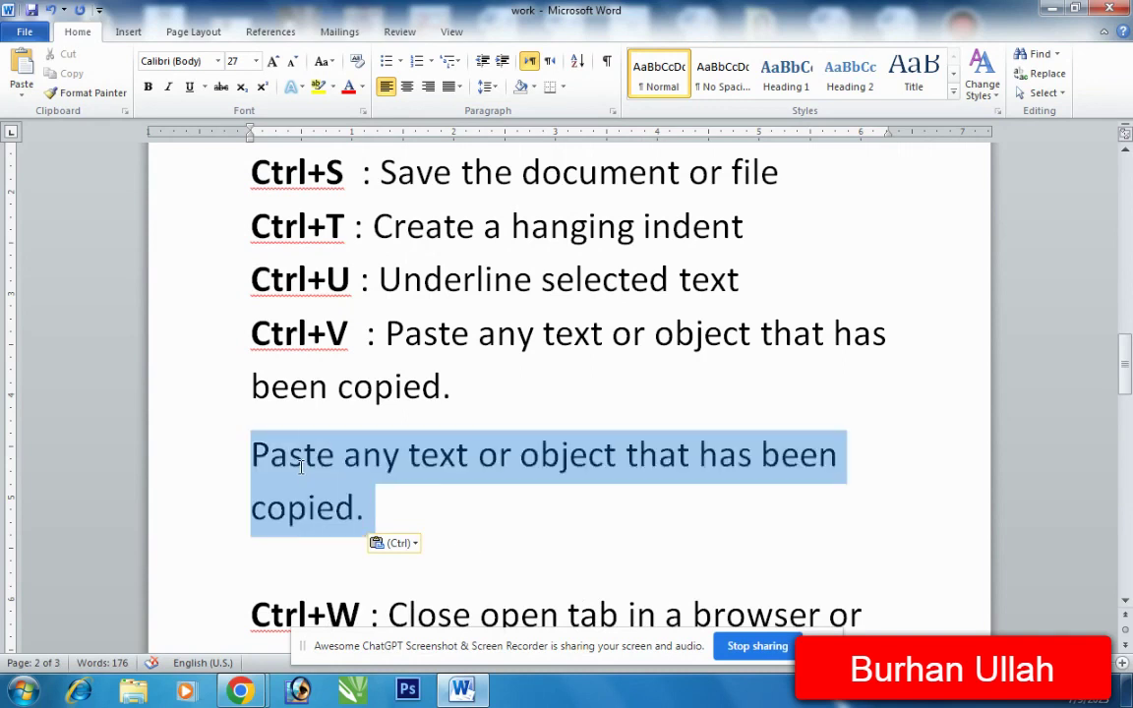
pyautogui.press('BackSpace')
pyautogui.press('BackSpace')
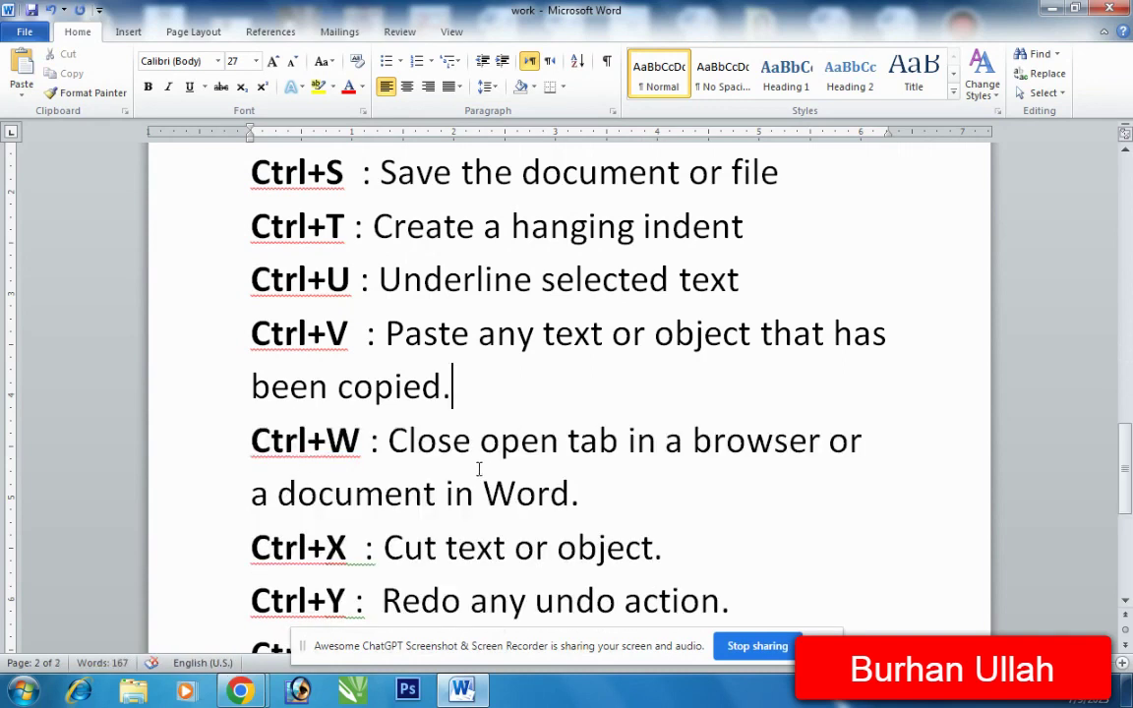
pyautogui.scroll(-1, 479, 468)
pyautogui.click(597, 411)
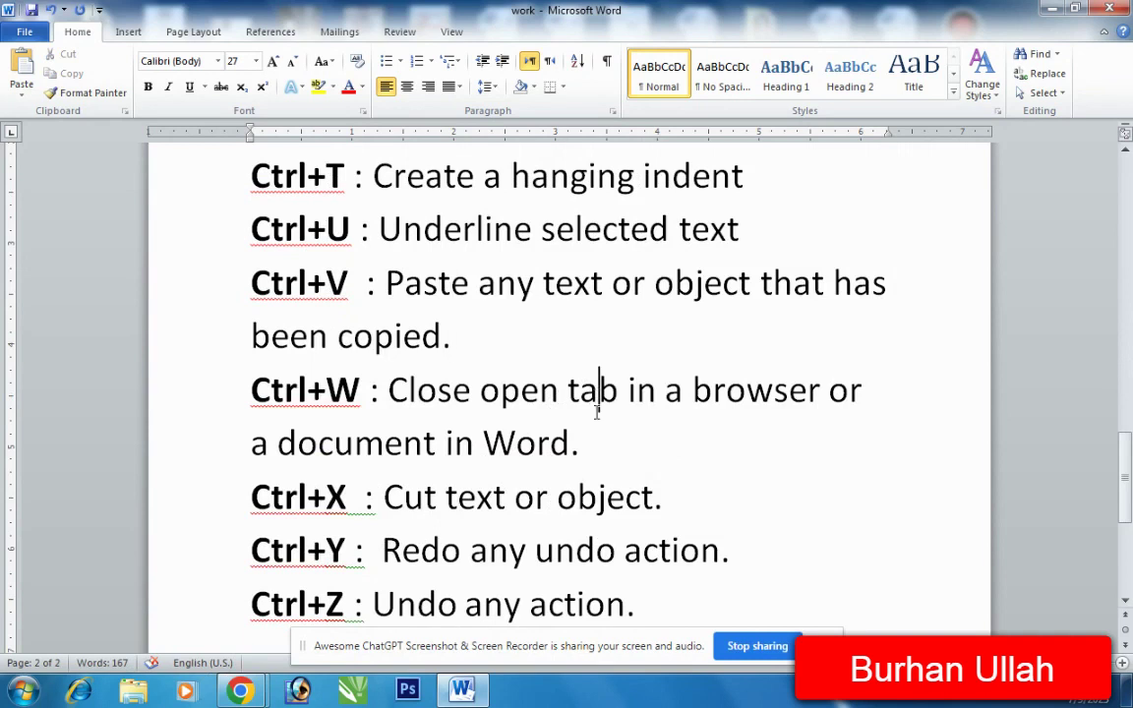
pyautogui.hotkey('ctrl', 'w')
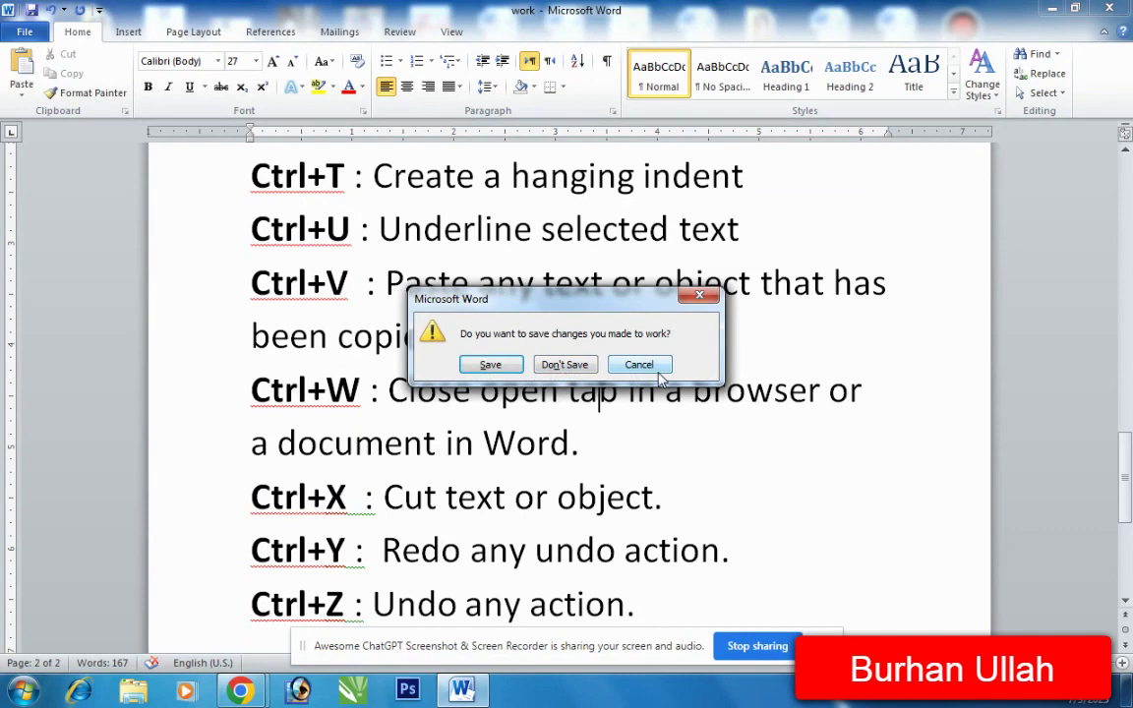
pyautogui.click(638, 365)
pyautogui.scroll(-1, 661, 398)
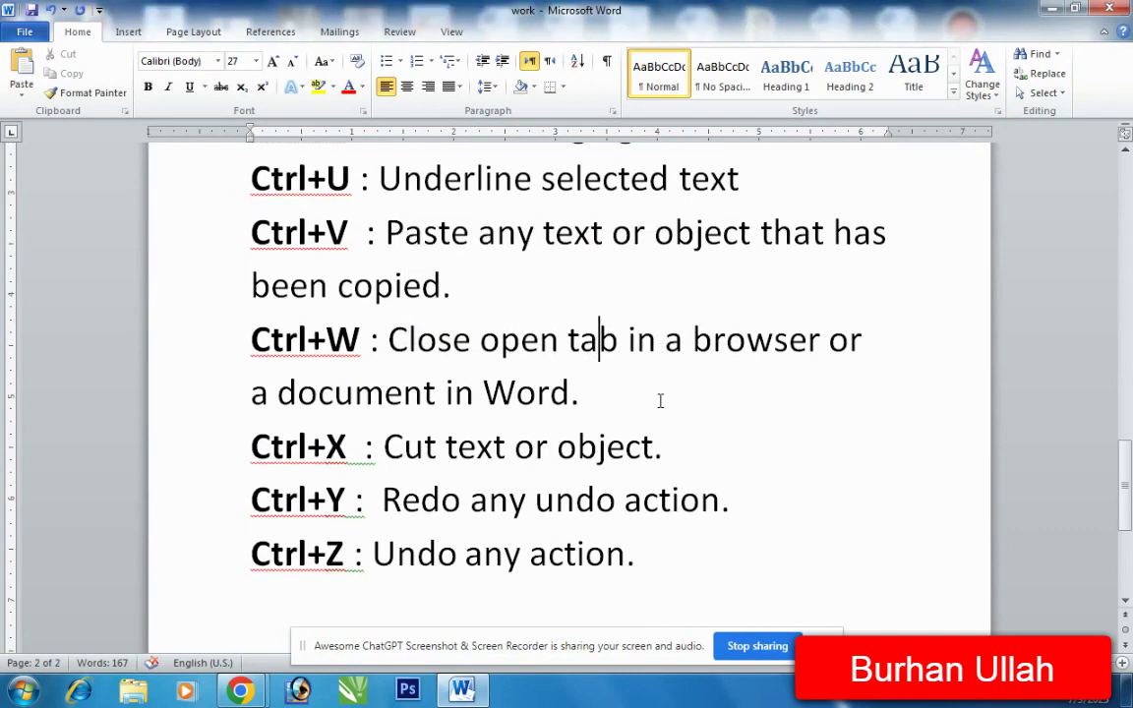
pyautogui.scroll(-1, 688, 398)
pyautogui.moveTo(682, 403); pyautogui.dragTo(383, 398)
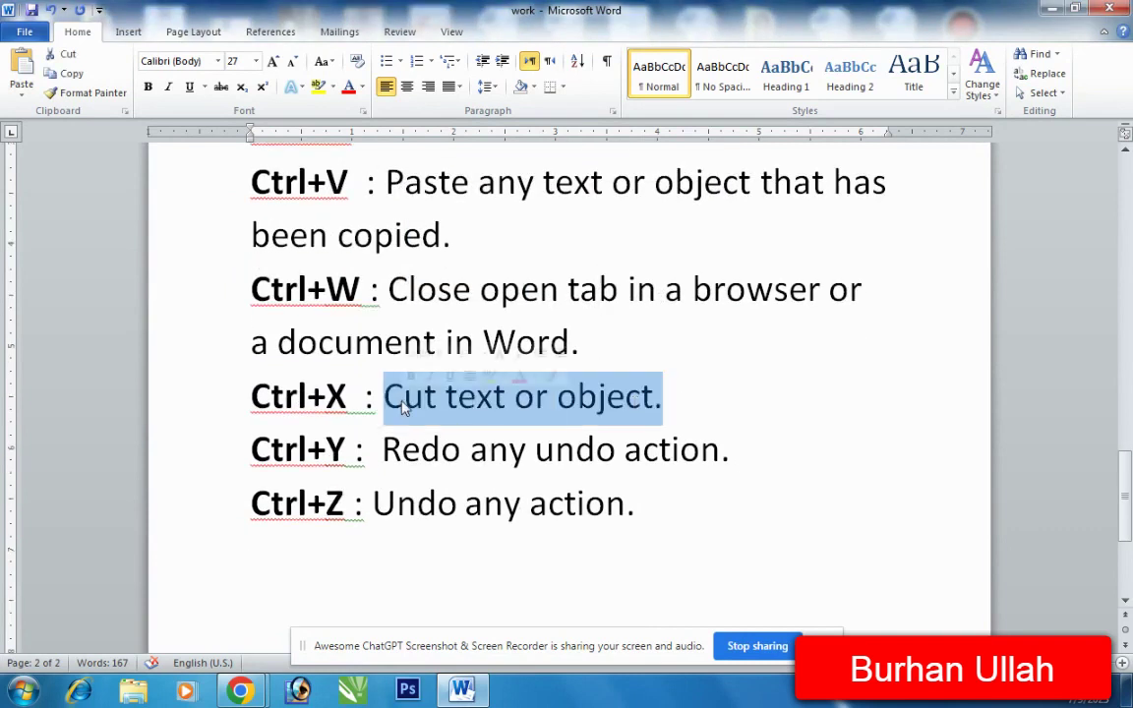
pyautogui.hotkey('ctrl', 'x')
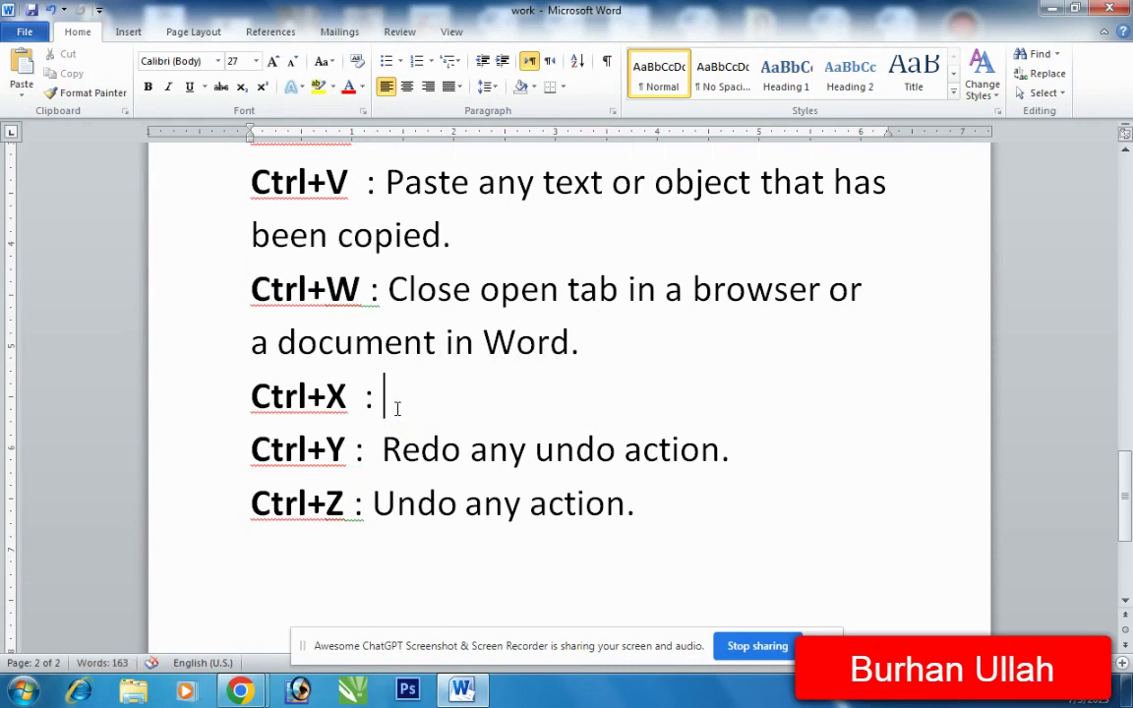
pyautogui.hotkey('ctrl', 'v')
pyautogui.click(627, 504)
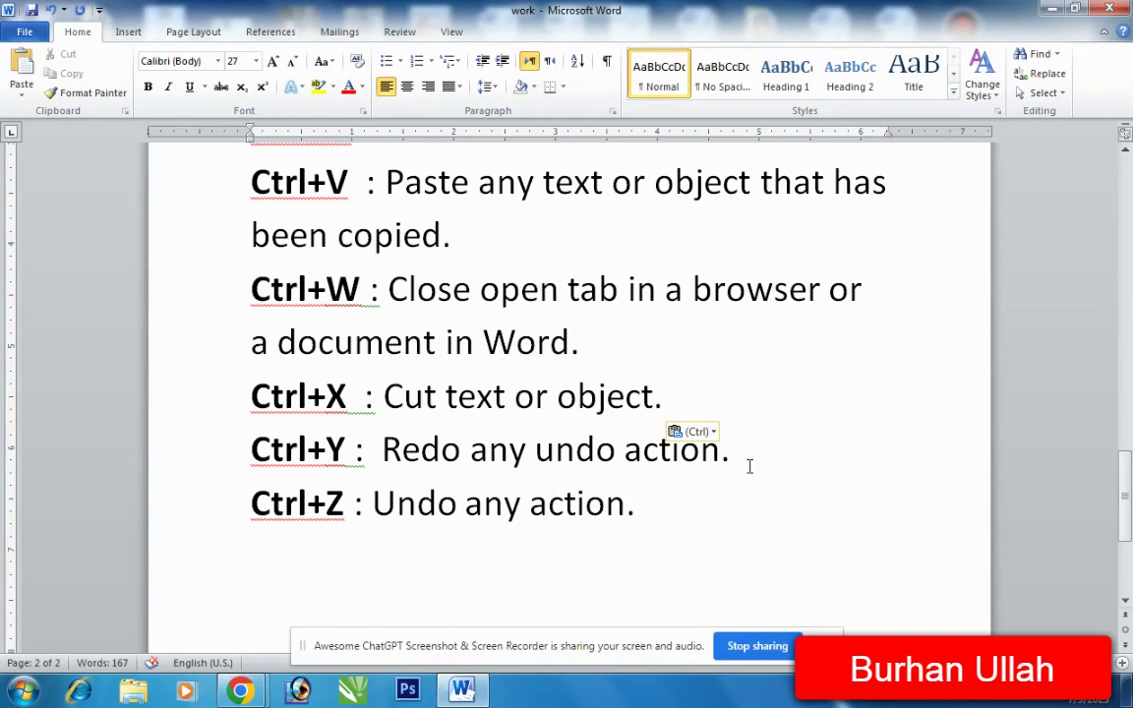
pyautogui.hotkey('ctrl', 'v')
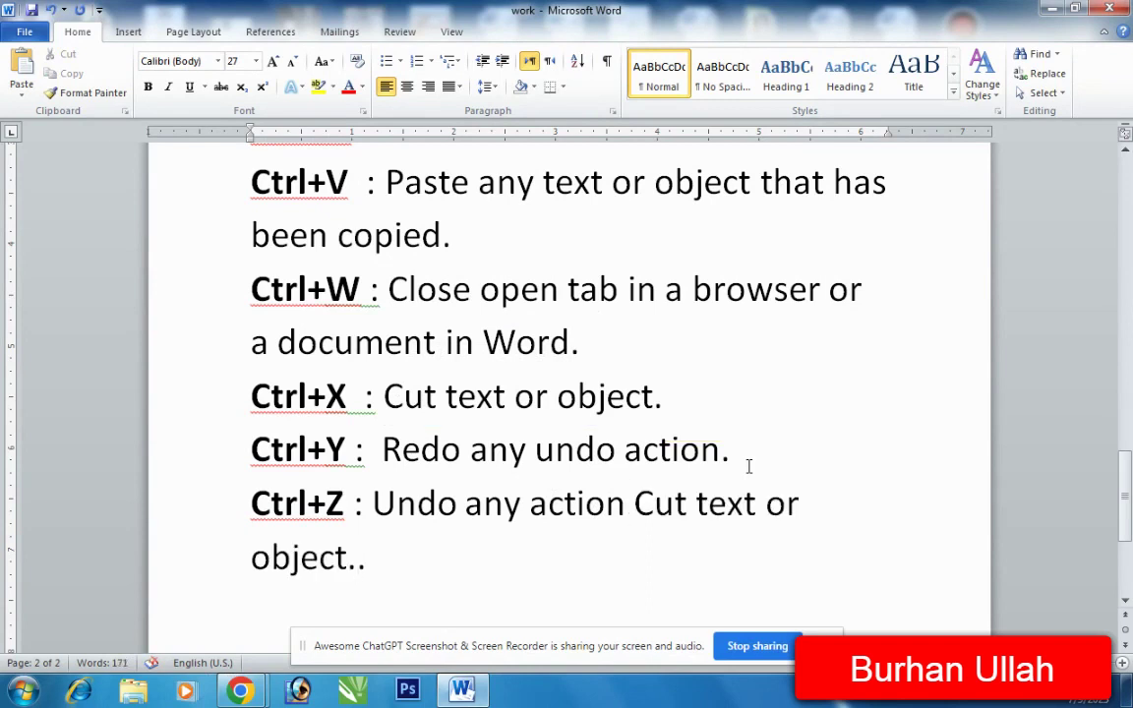
pyautogui.hotkey('ctrl', 'v')
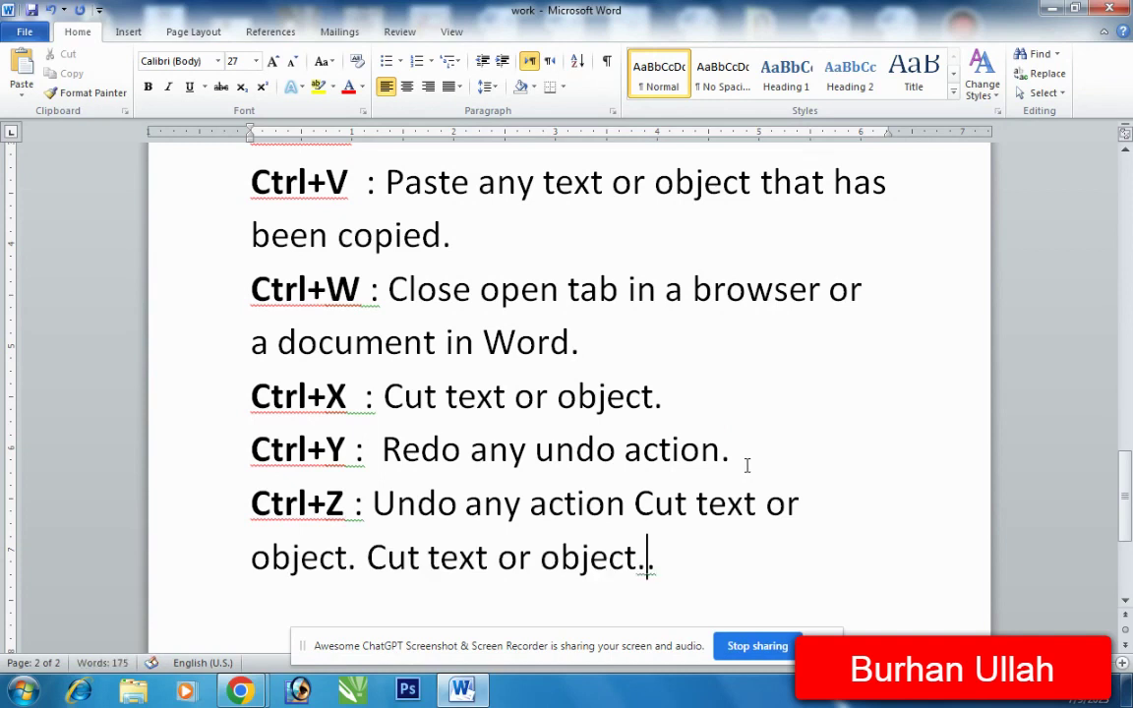
pyautogui.hotkey('ctrl', 'v')
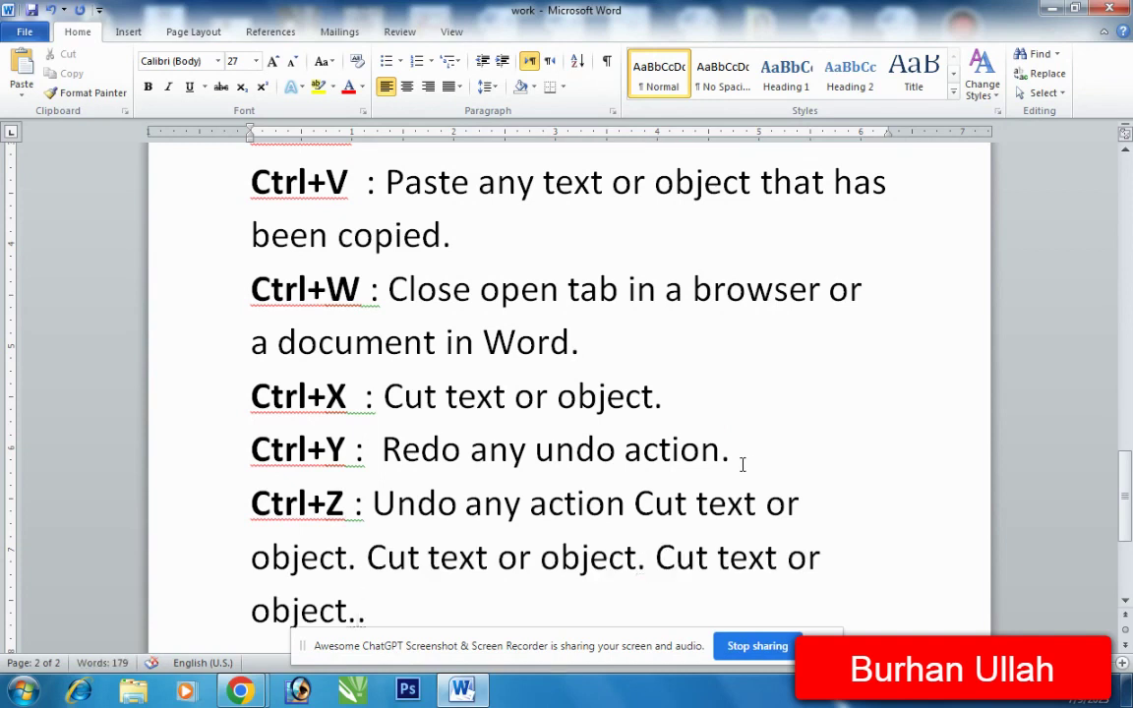
pyautogui.hotkey('ctrl', 'z')
pyautogui.hotkey('ctrl', 'z')
pyautogui.hotkey('ctrl', 'z')
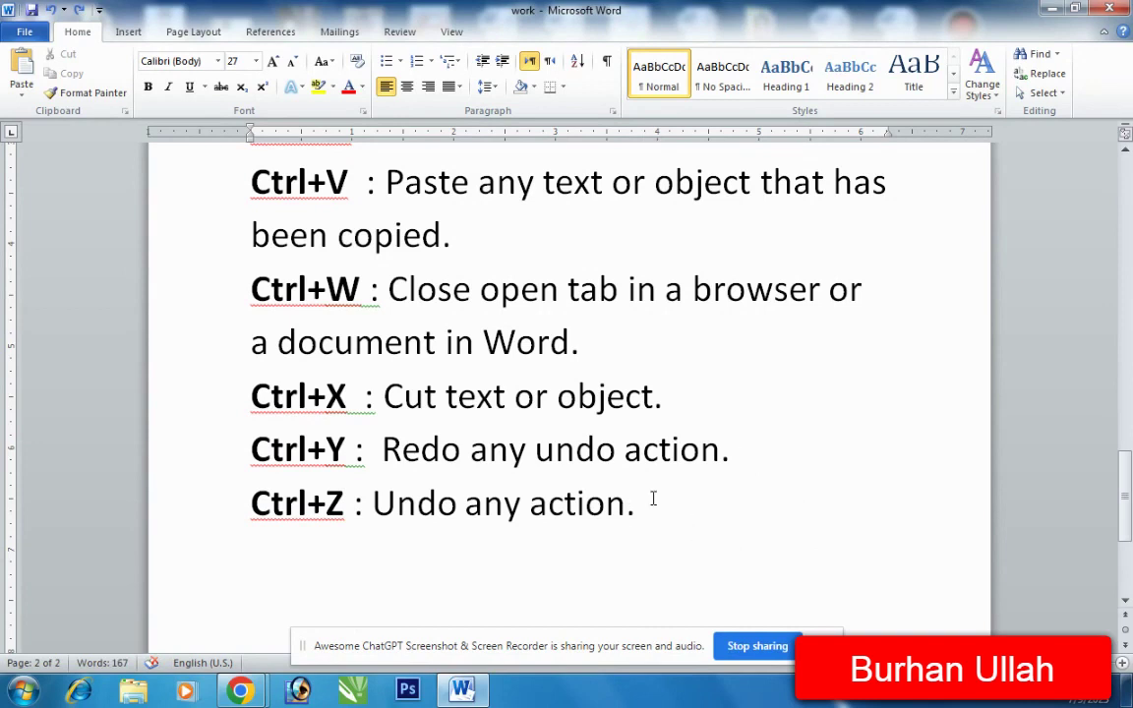
pyautogui.scroll(-1, 617, 467)
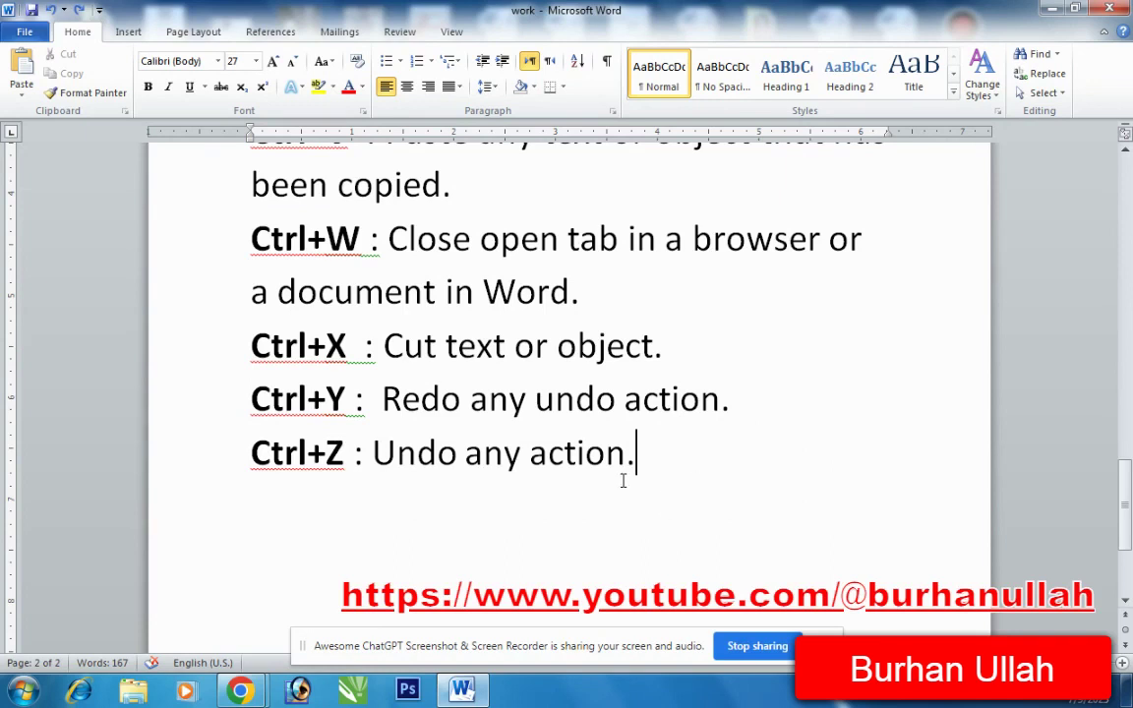
pyautogui.moveTo(622, 475); pyautogui.dragTo(402, 476)
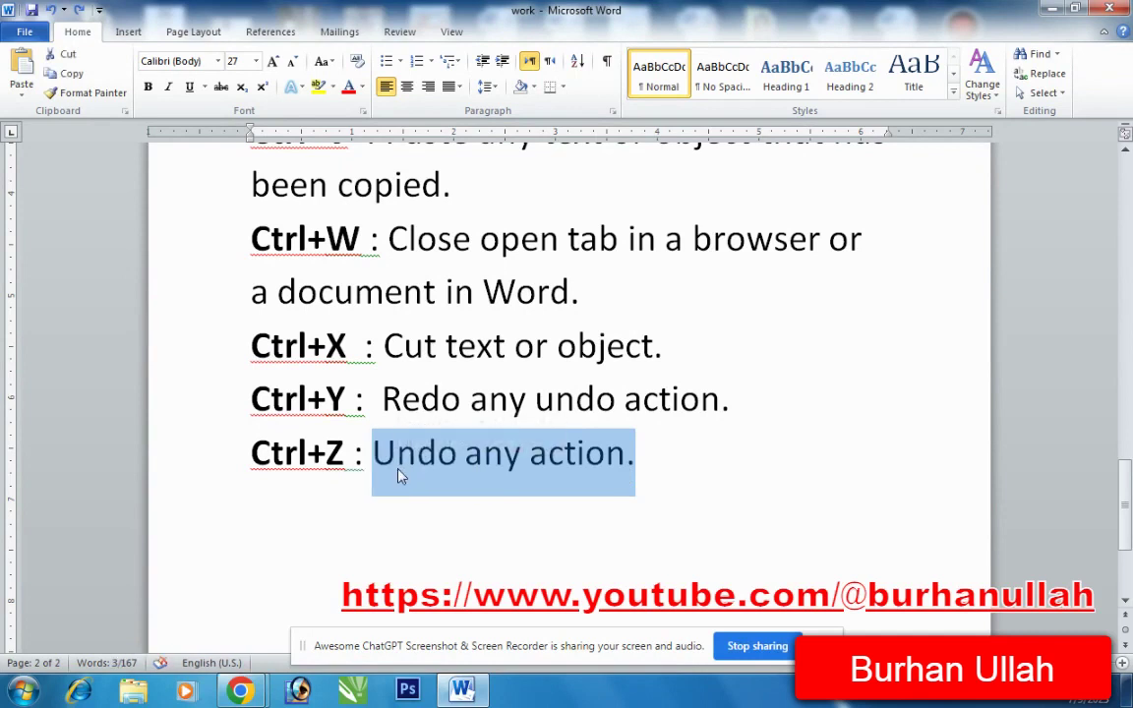
pyautogui.hotkey('ctrl', 'u')
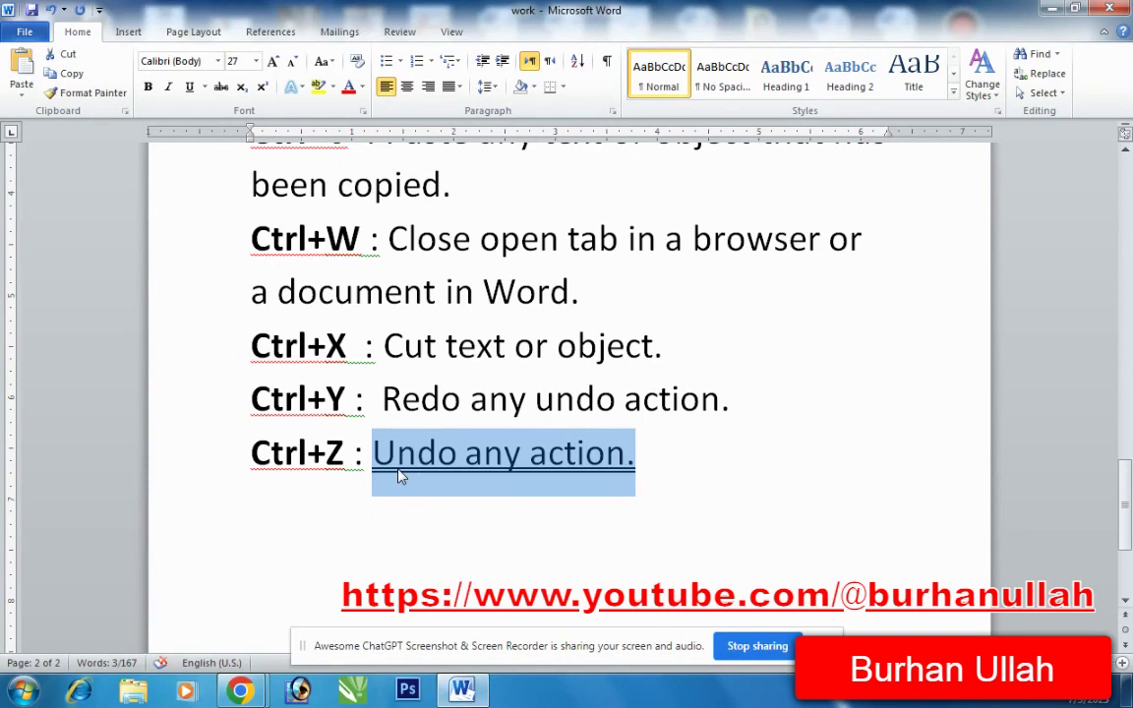
pyautogui.hotkey('ctrl', 'z')
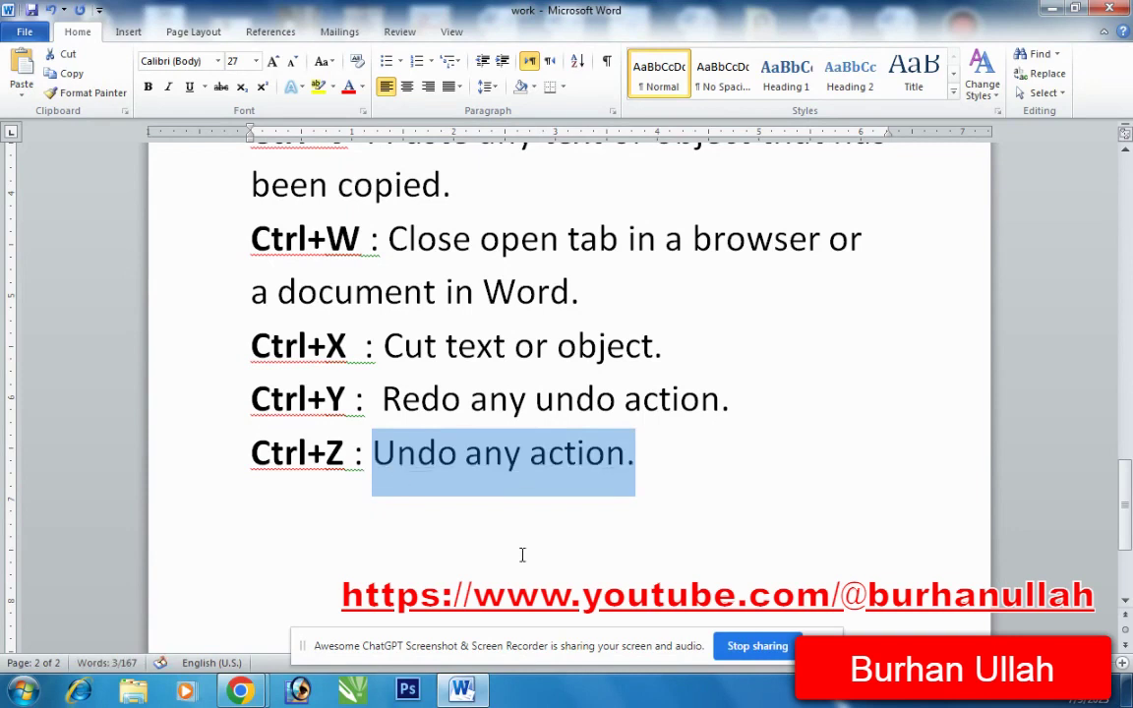
pyautogui.click(679, 497)
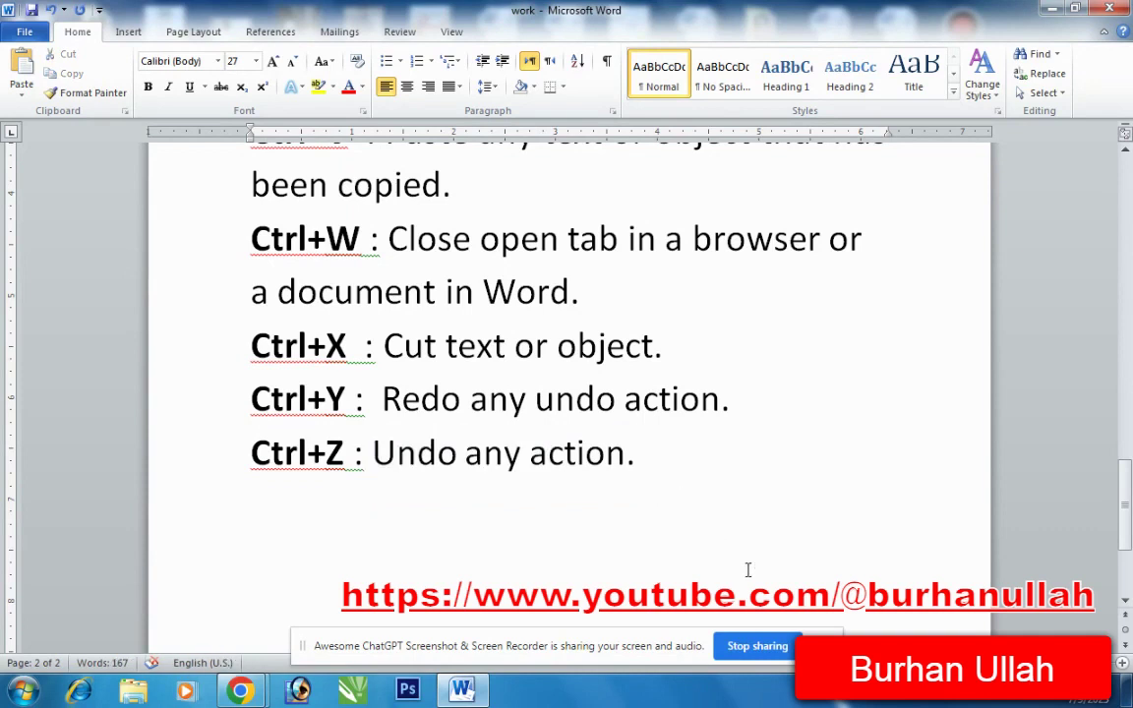